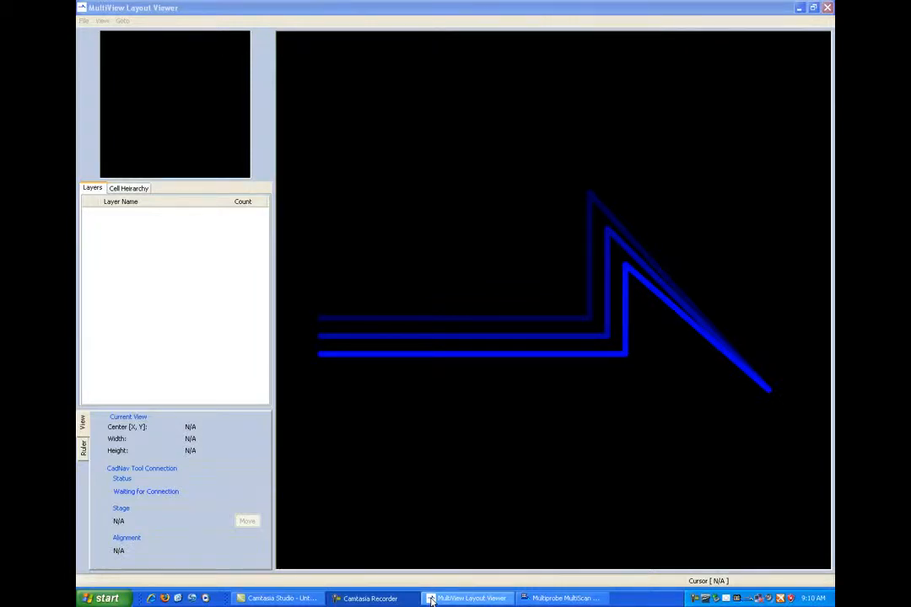
- Start a GDSII import from the library manager with Gflx_GPQV_Fury_03072003.gds as the GDS file
click(431, 599)
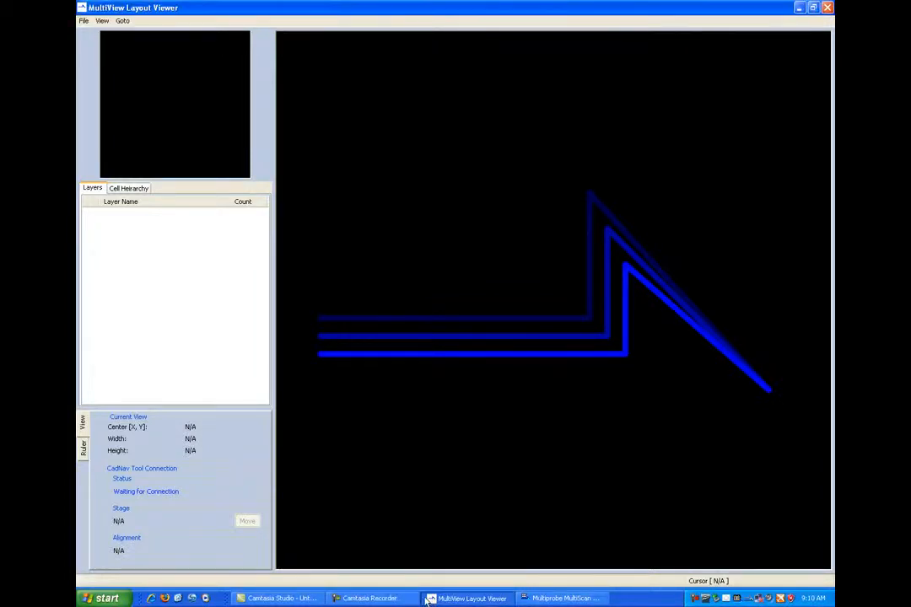
click(85, 23)
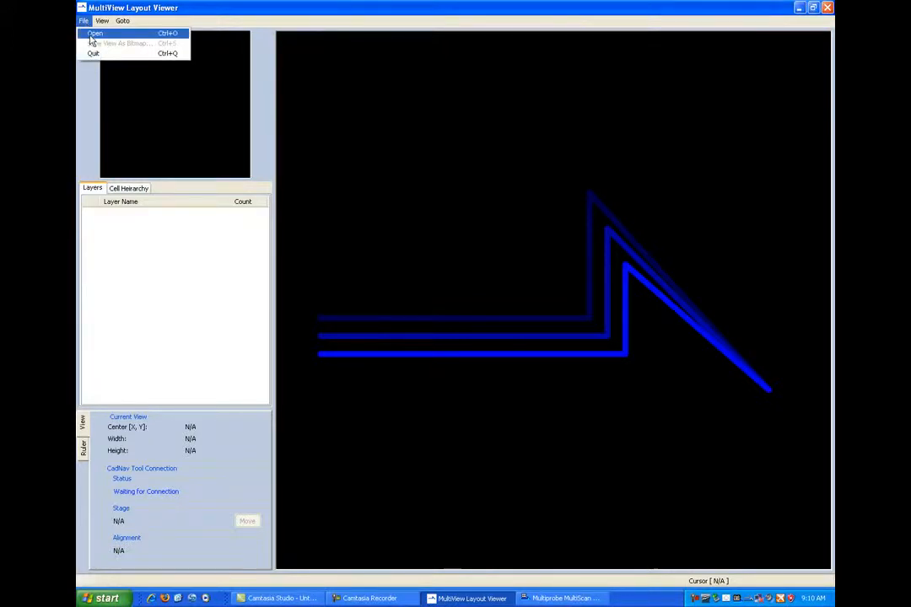
click(90, 35)
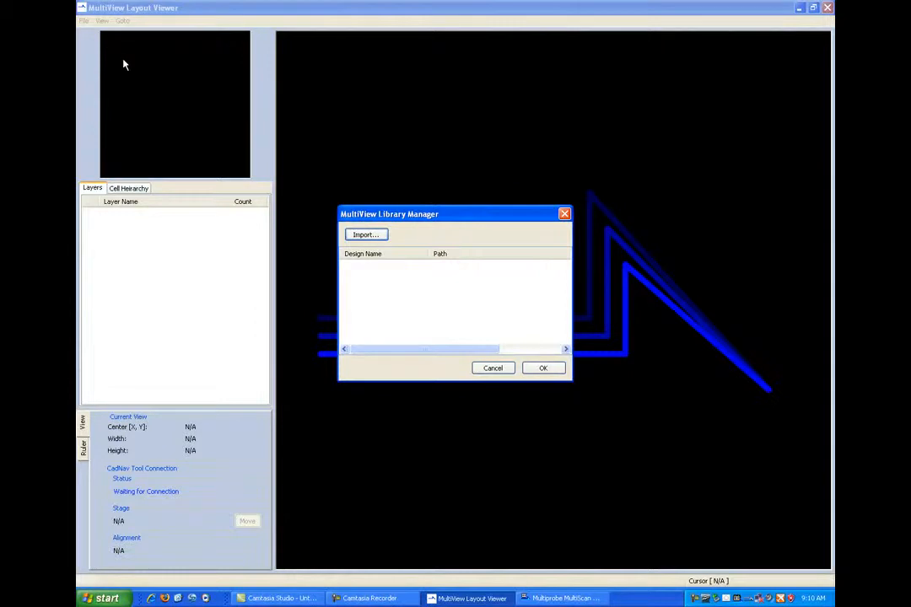
click(364, 234)
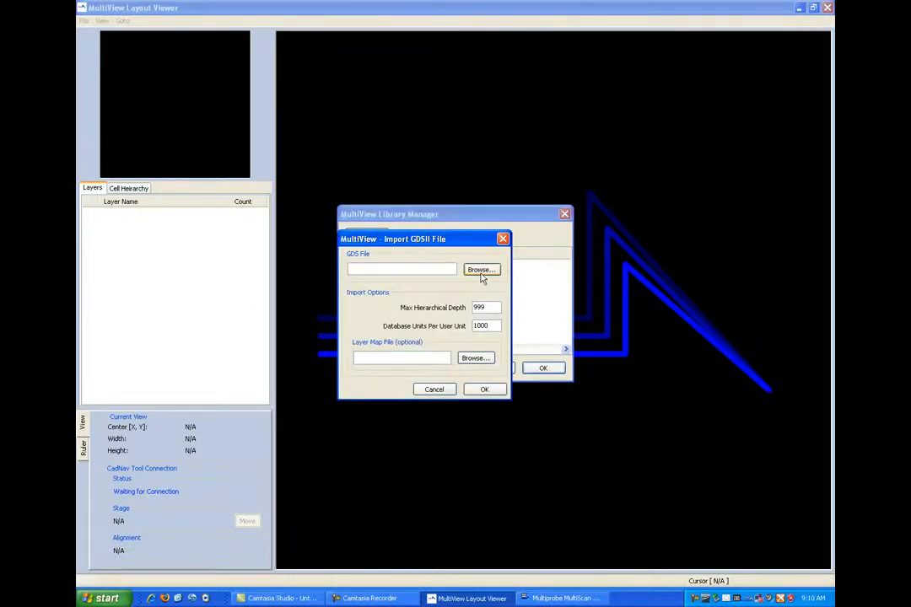
click(481, 272)
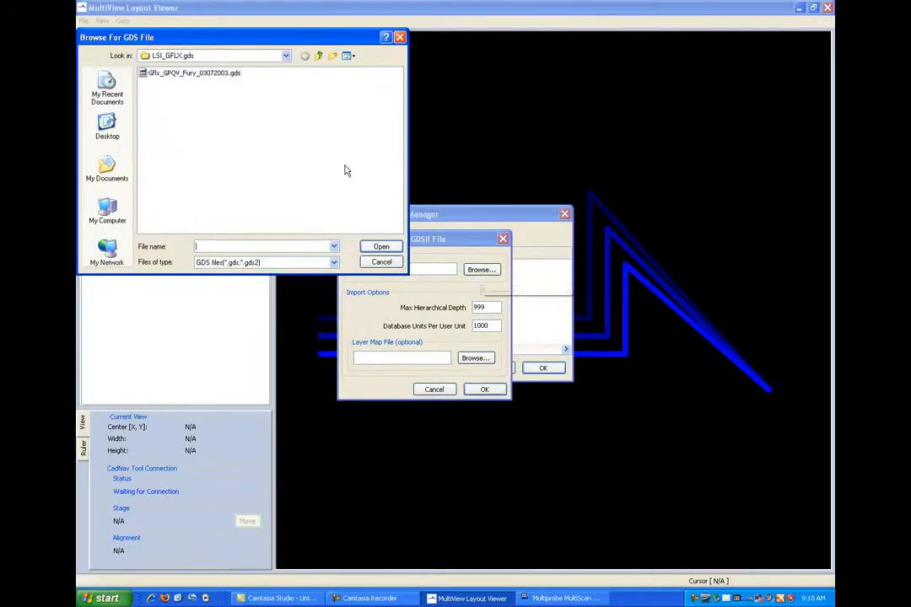
click(221, 74)
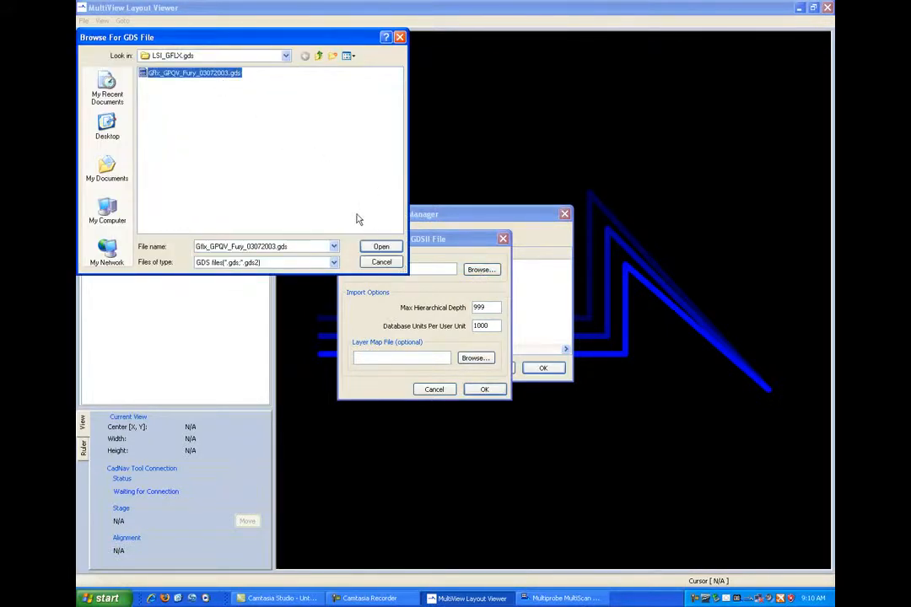
click(381, 246)
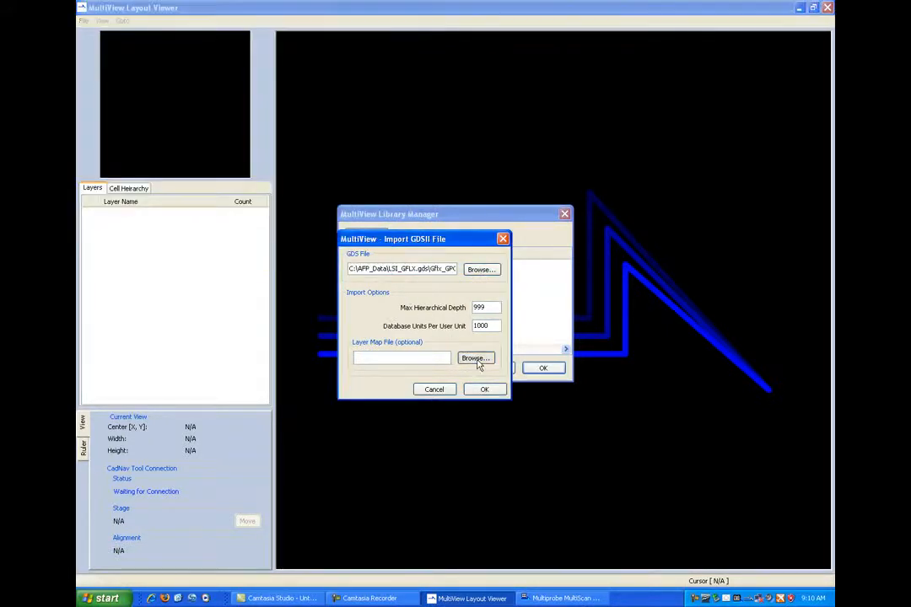
- Choose lsi_gflx.map as the optional layer map file for the import
click(476, 360)
click(157, 84)
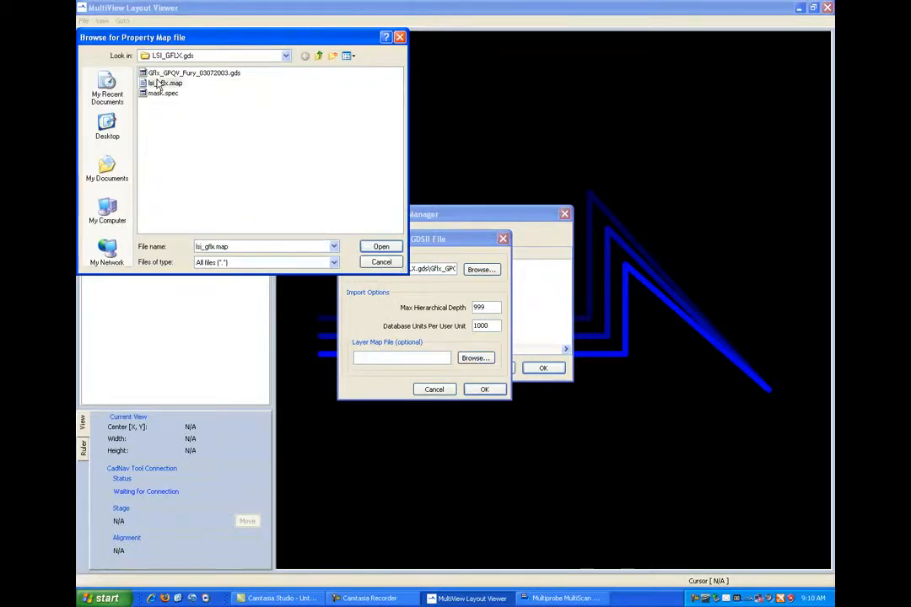
click(382, 247)
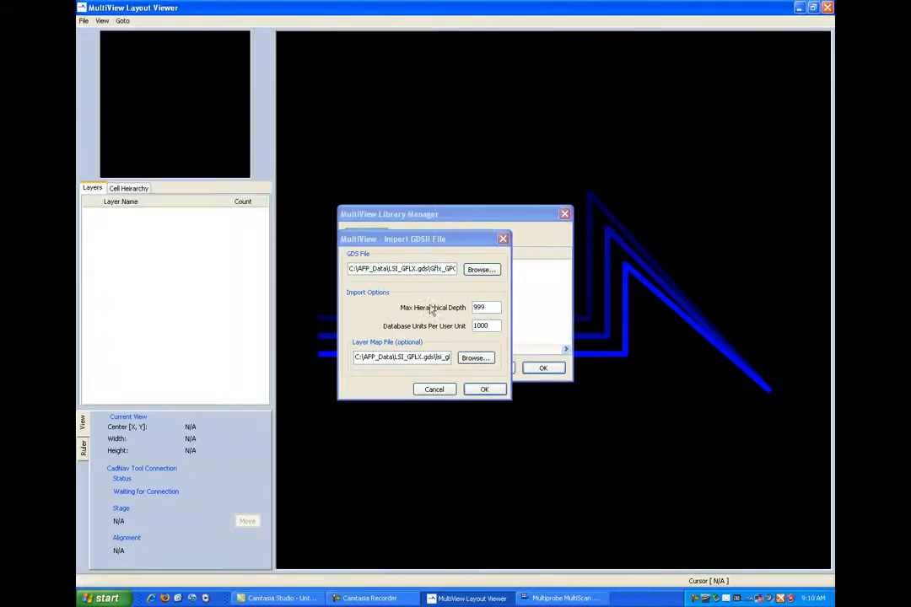
- Run the import and open the imported Gflx_GPQV_Fury_03072003 design from the library
click(482, 388)
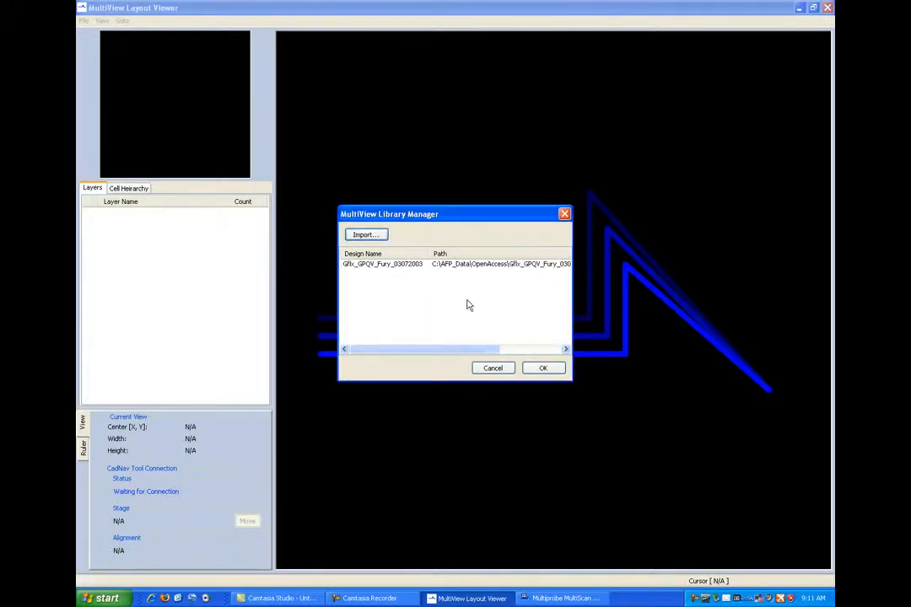
click(469, 267)
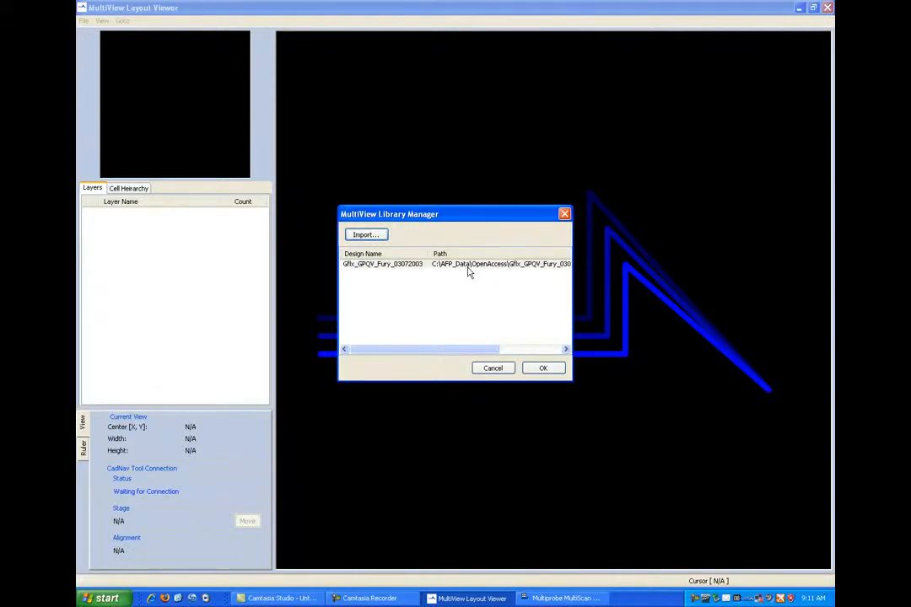
click(543, 369)
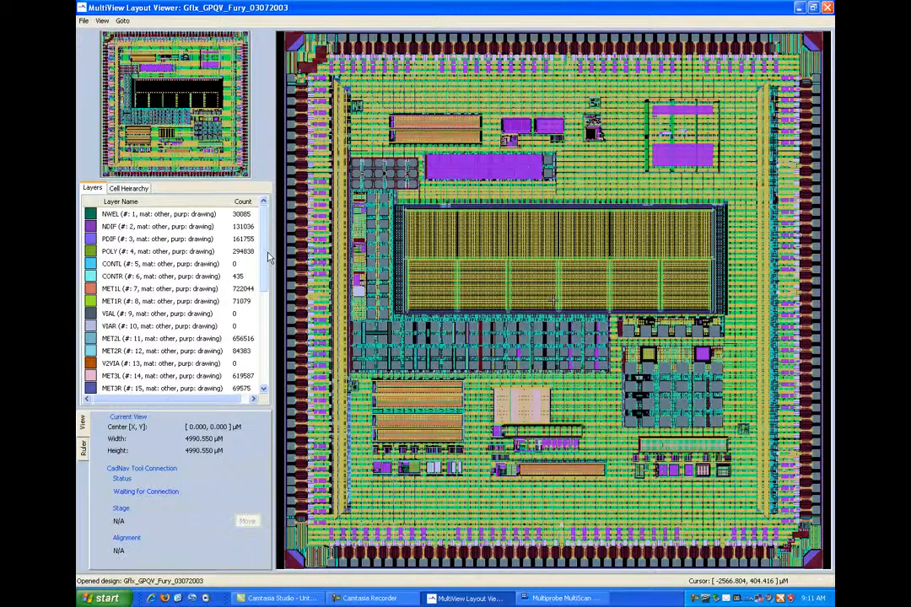
- Hide the TGOX and SILBLK layers near the end of the layer list
scroll(223, 218, down, 4)
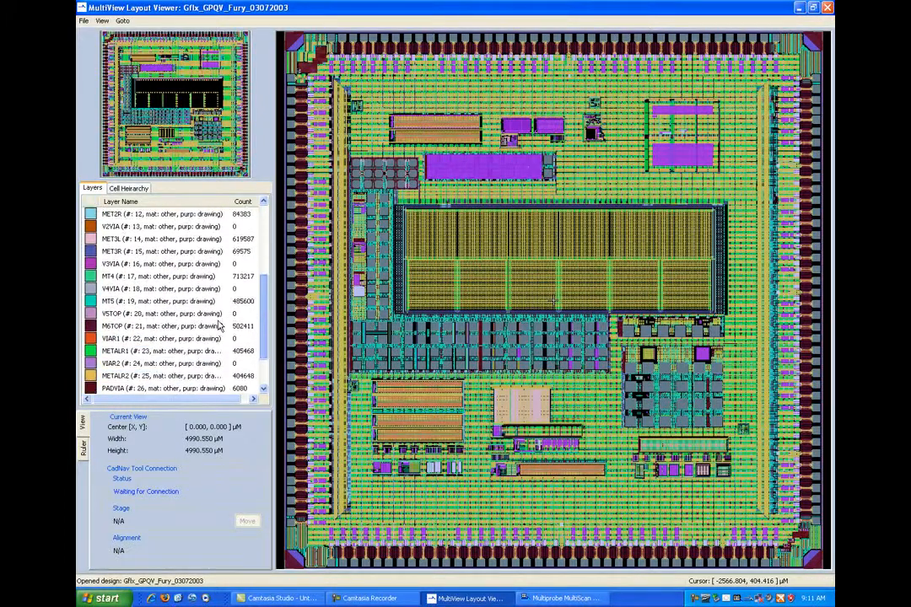
scroll(221, 325, down, 2)
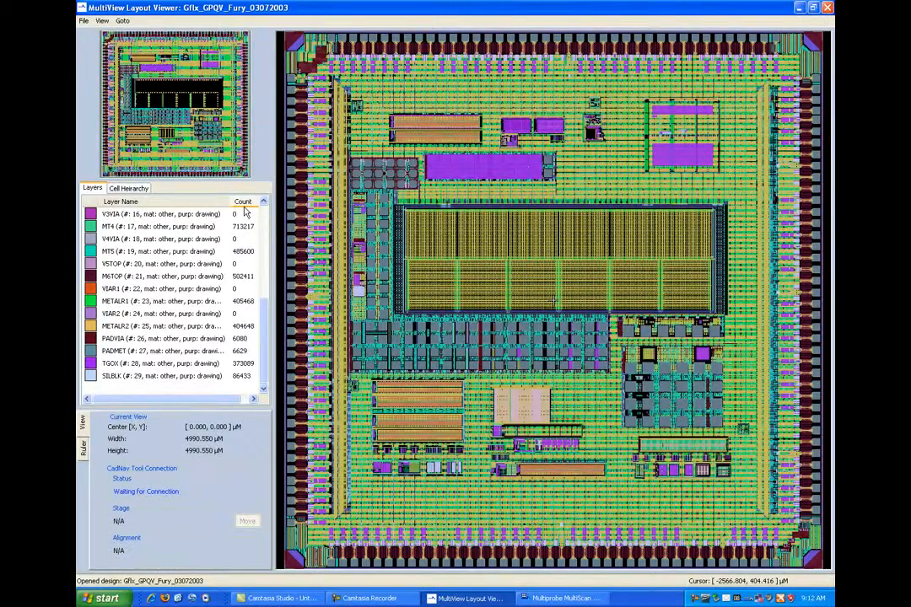
click(91, 364)
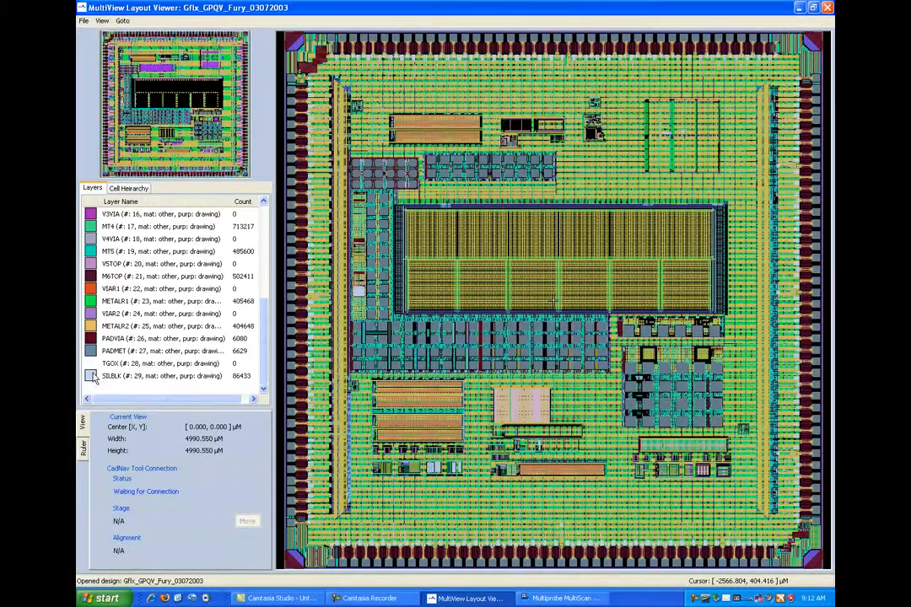
click(91, 376)
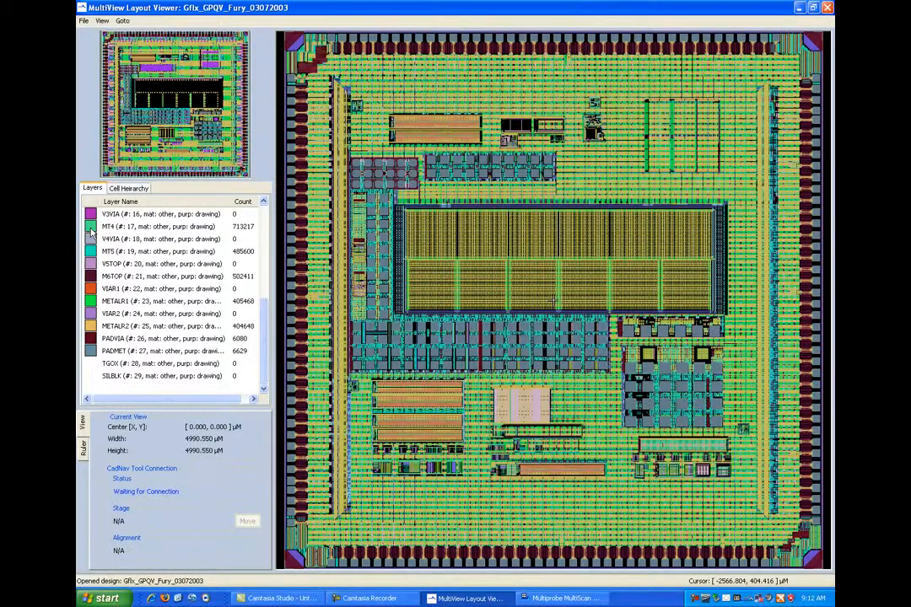
- Hide layer MT4 and every layer listed after it, and show PADMET, TGOX and SILBLK again
shift+click(91, 228)
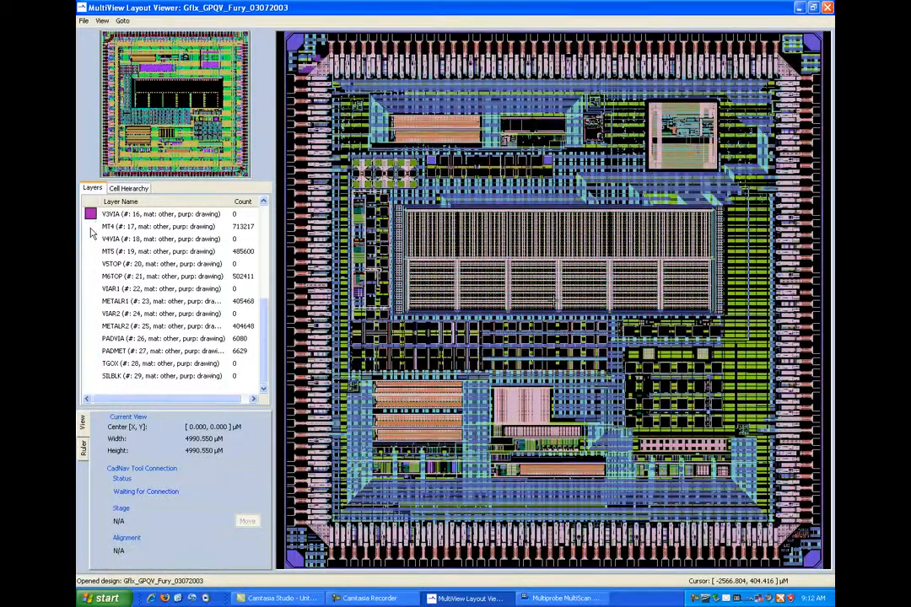
shift+click(95, 350)
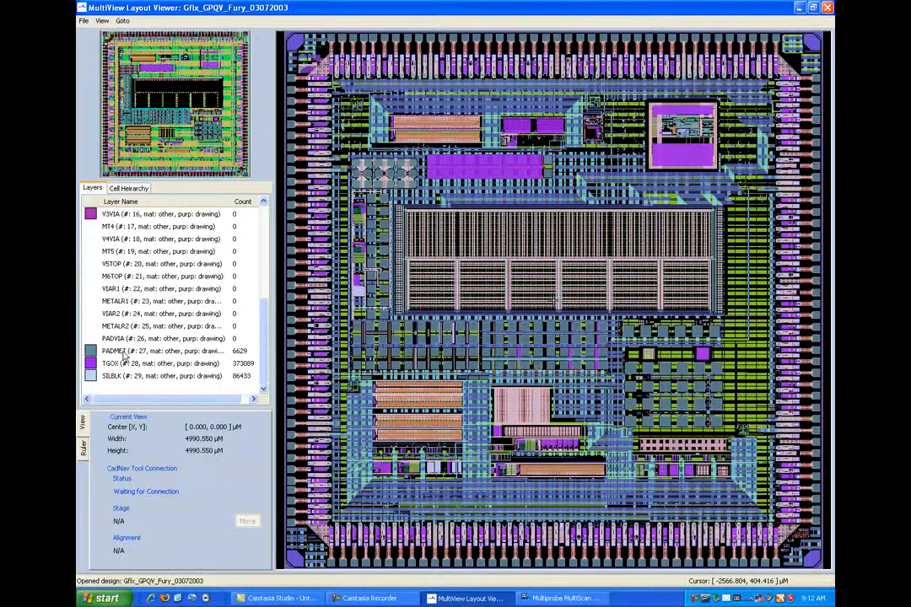
- Change the PADMET layer's fill colour to the bright pink basic colour with RGB 255, 0, 128
double_click(124, 355)
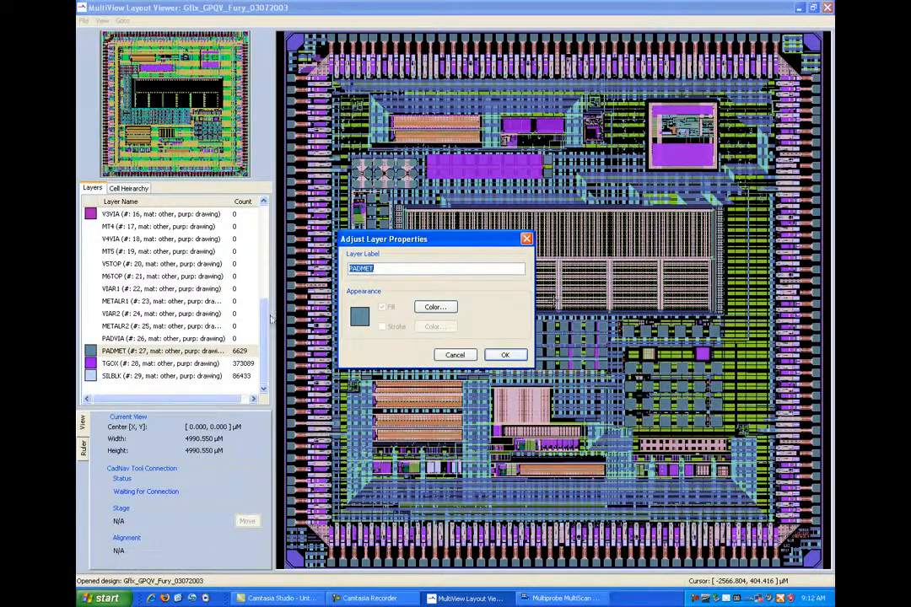
click(451, 314)
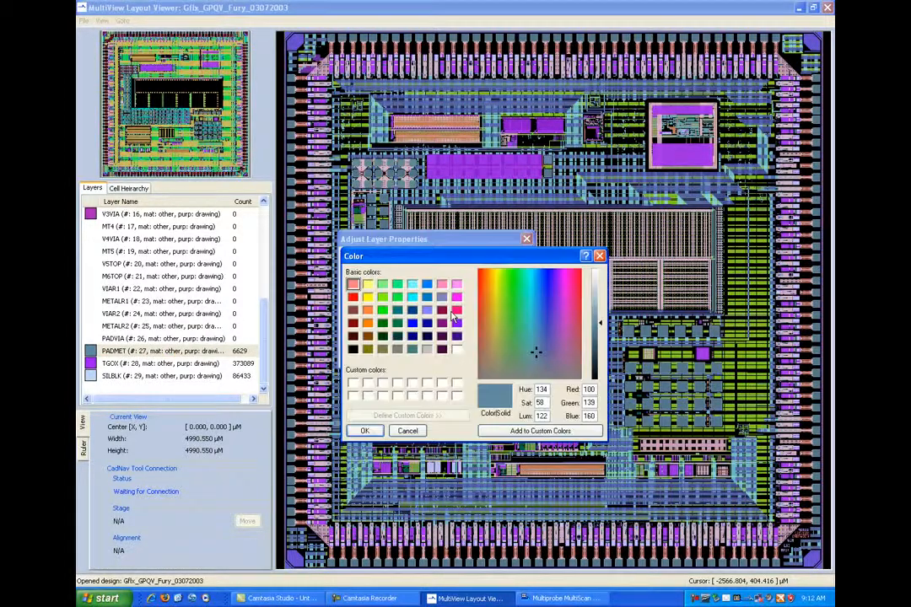
click(457, 309)
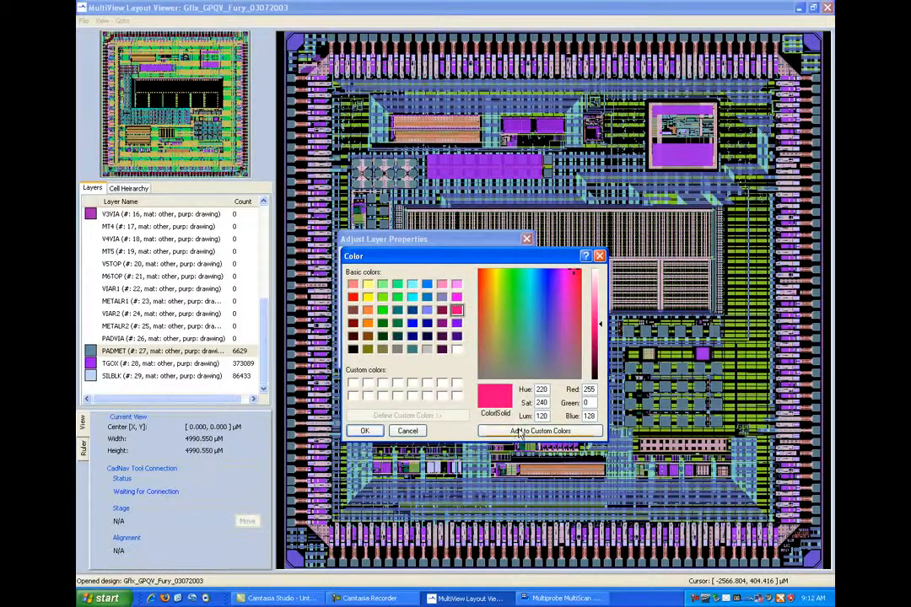
click(364, 430)
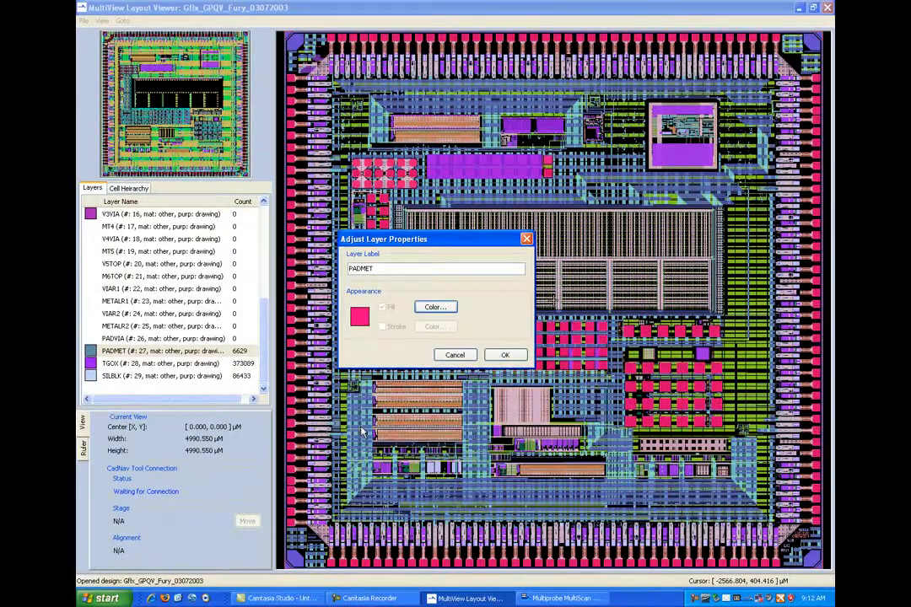
- Rename the PADMET layer's label to PADMETLayer and apply the layer properties
click(415, 268)
text(,)
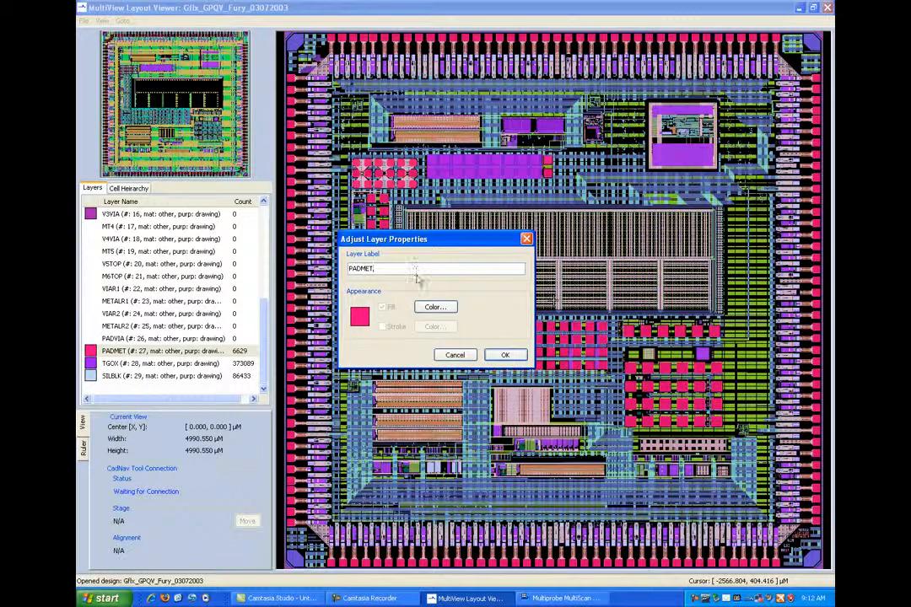
key(BackSpace)
click(504, 355)
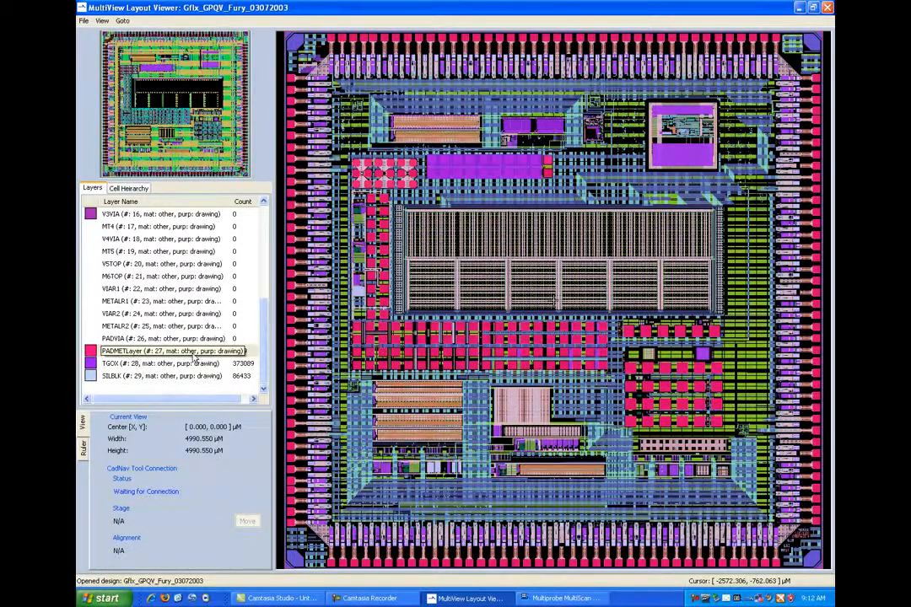
- Hide layer MET1R together with all layers listed after it
scroll(266, 335, up, 2)
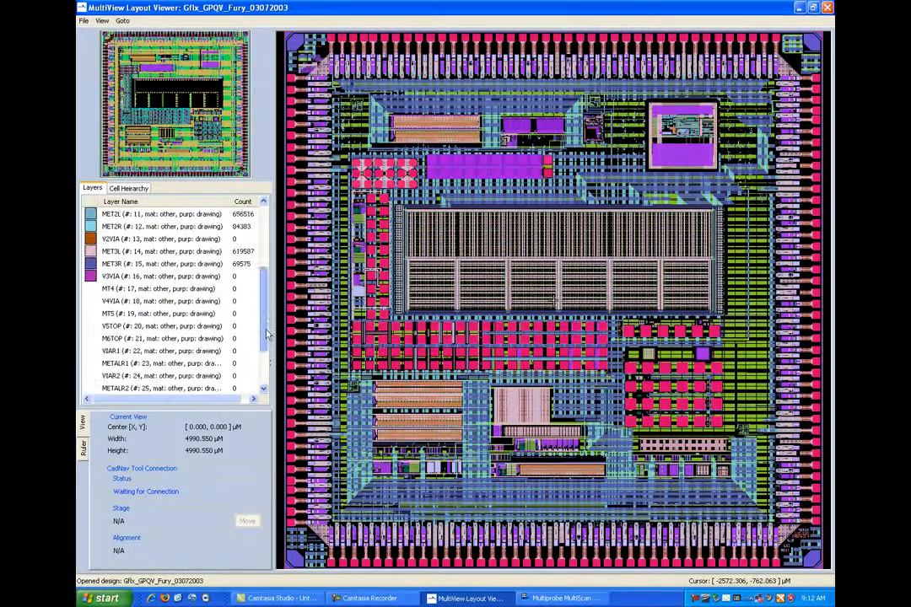
drag(266, 335, 266, 285)
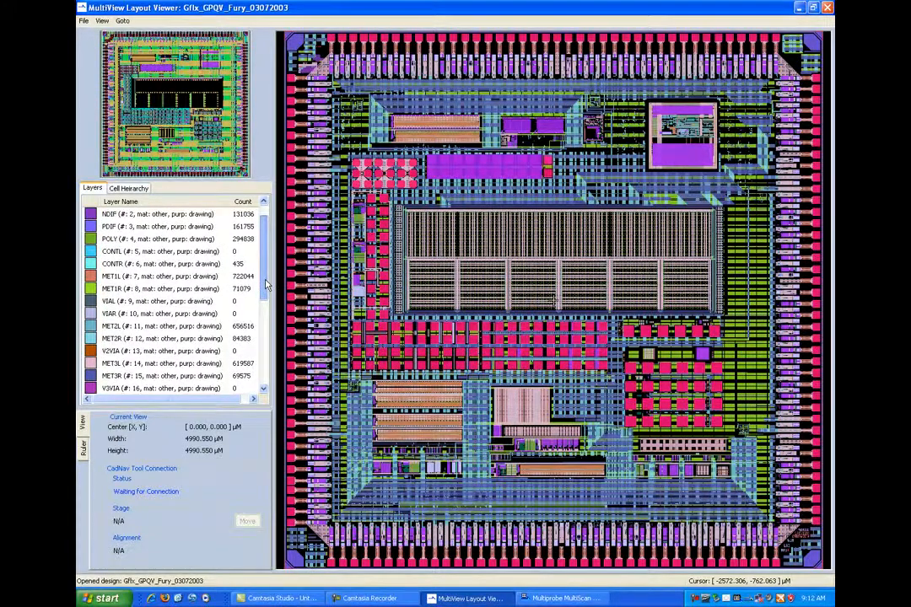
click(91, 289)
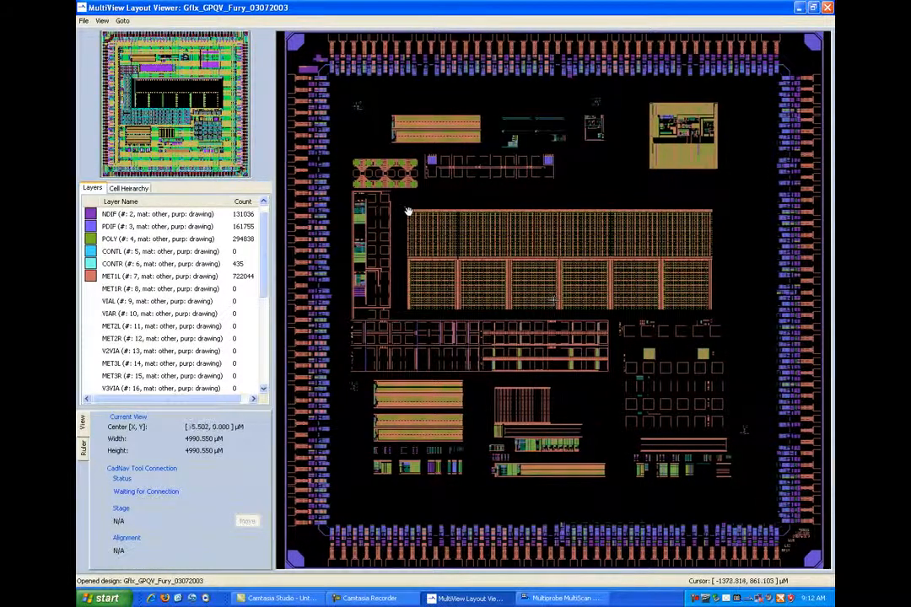
- Hide the MET1L layer in a close-up of the cells near the upper-left corner of the large central array
drag(405, 211, 423, 220)
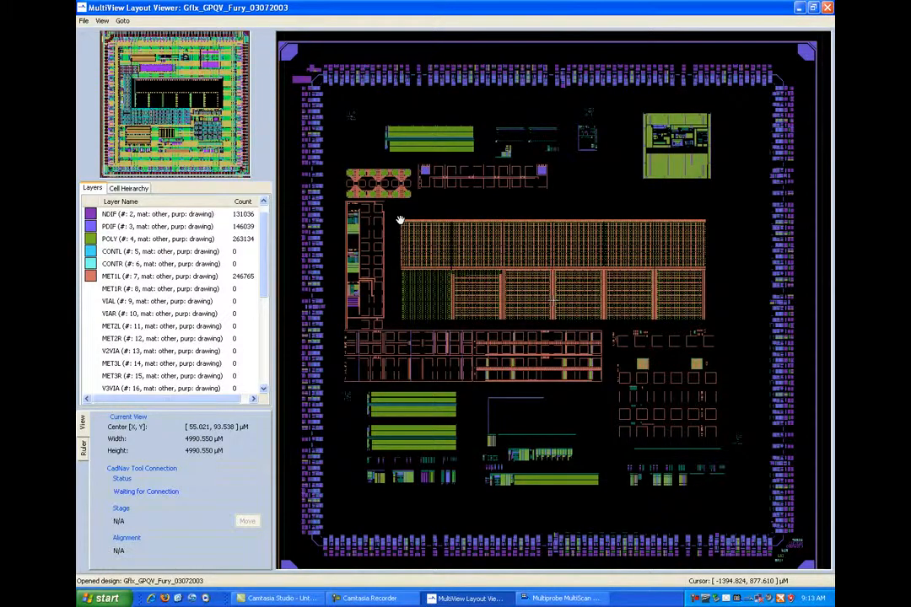
drag(403, 222, 433, 257)
drag(354, 135, 486, 255)
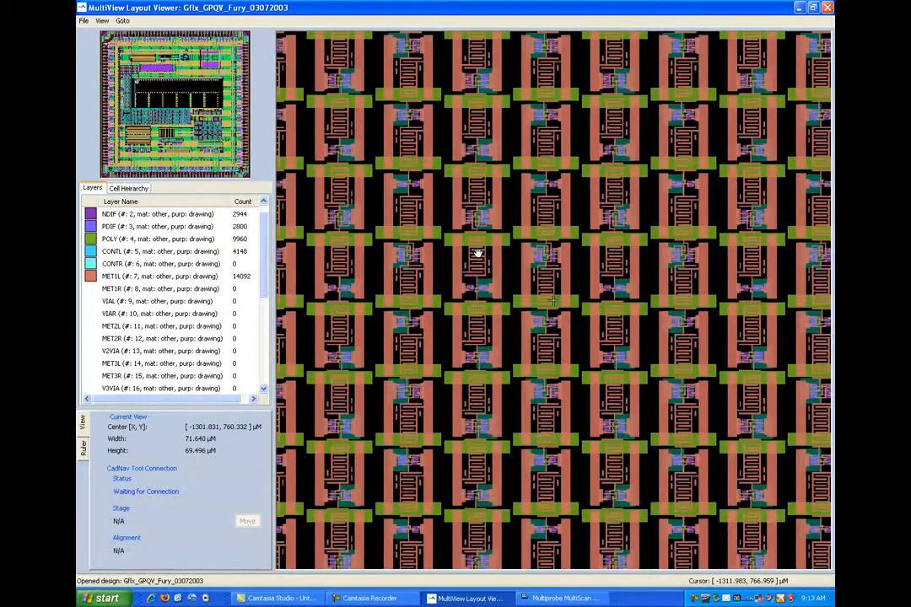
scroll(477, 253, up, 3)
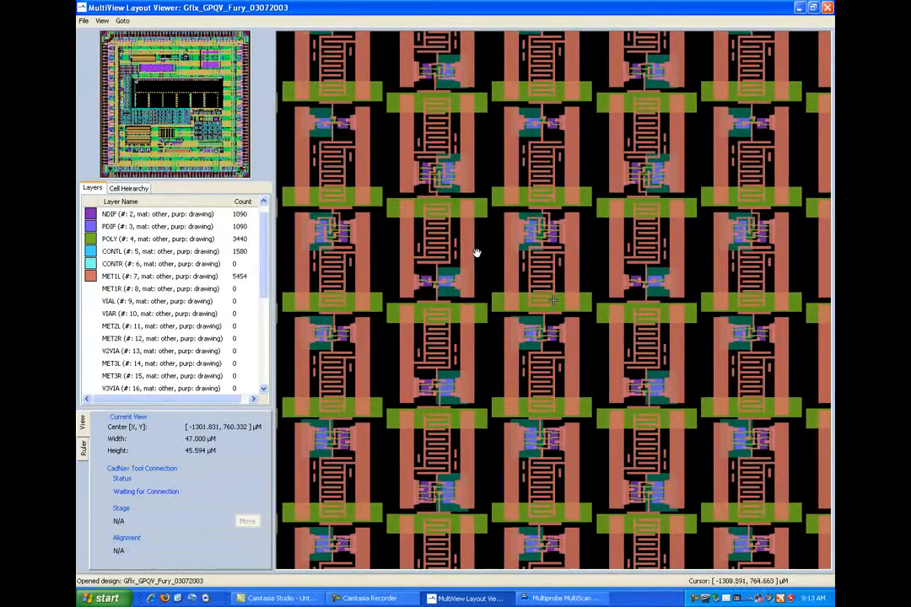
click(94, 279)
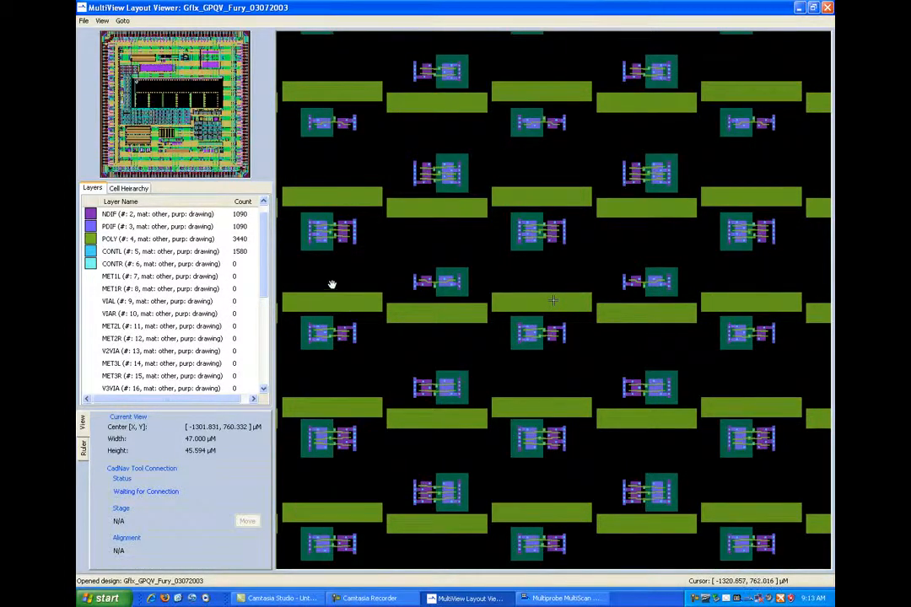
- Measure with the ruler the distance between the same contact on two neighbouring transistor cells in one row
drag(360, 293, 370, 396)
drag(692, 340, 646, 339)
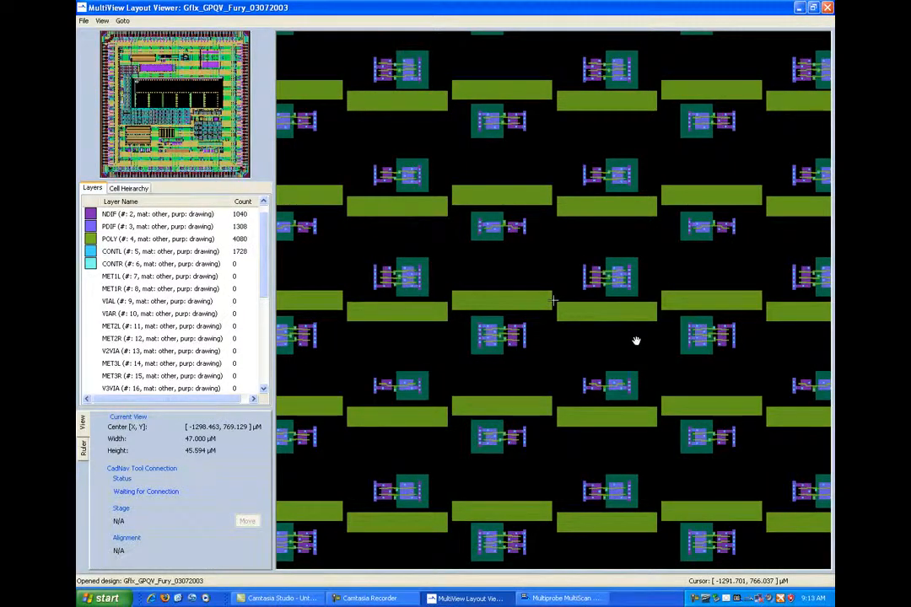
click(82, 455)
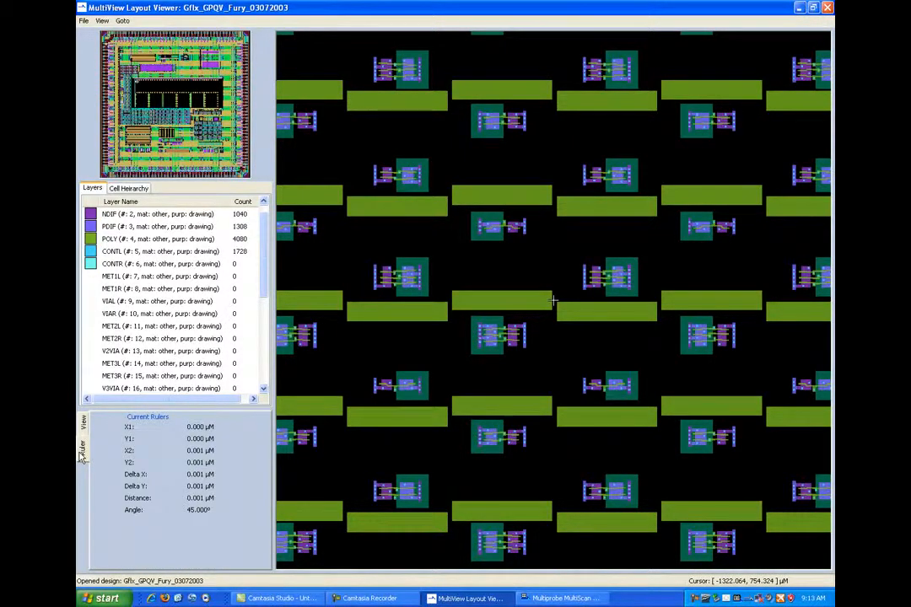
click(419, 180)
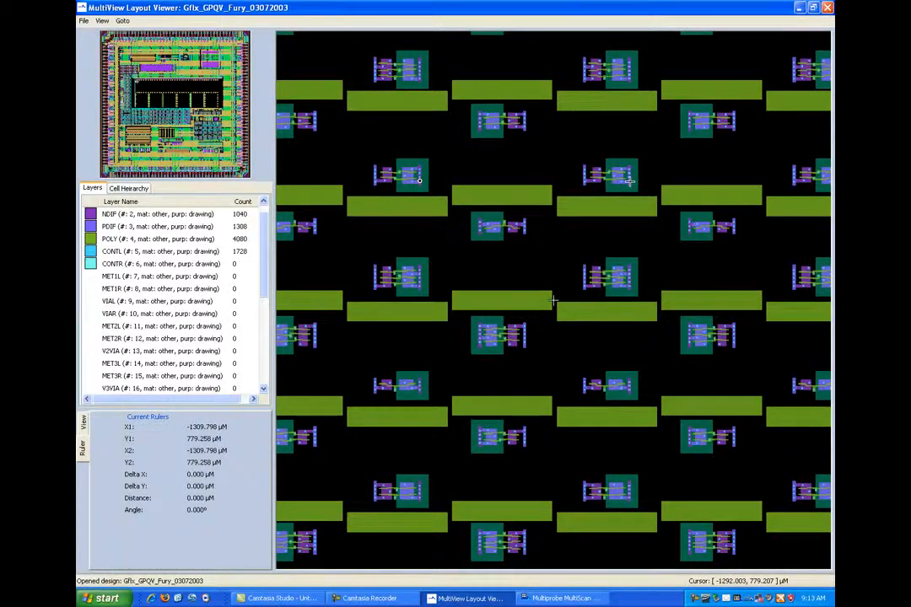
click(629, 180)
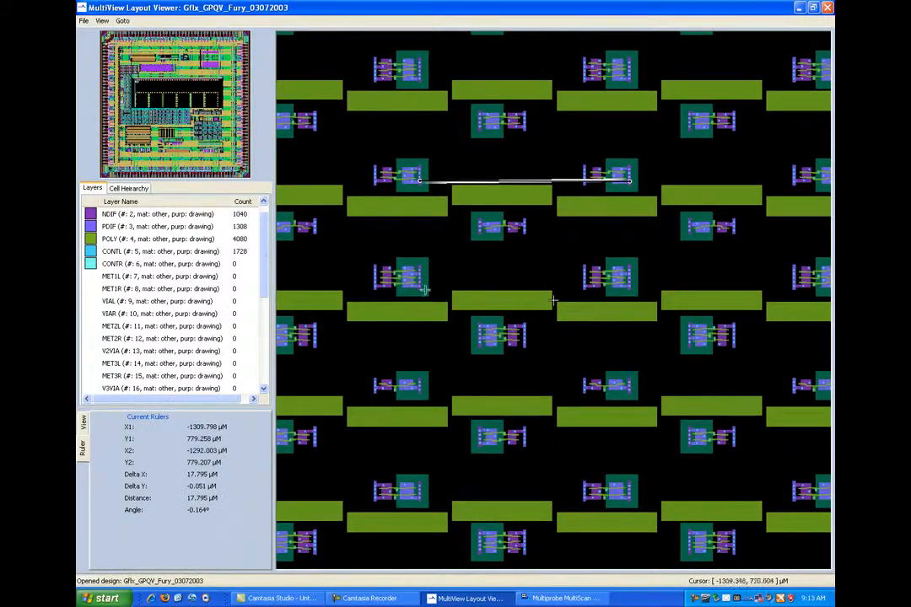
- Measure with the ruler the vertical distance between the edge contacts of two transistor cells in the same column, three cells apart, and return to the view details
click(523, 115)
drag(524, 115, 524, 445)
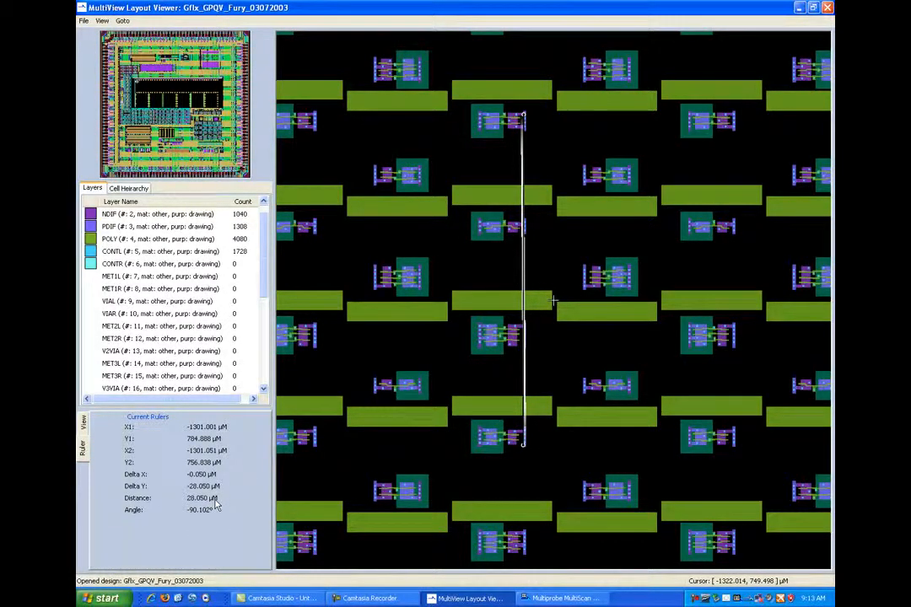
click(84, 426)
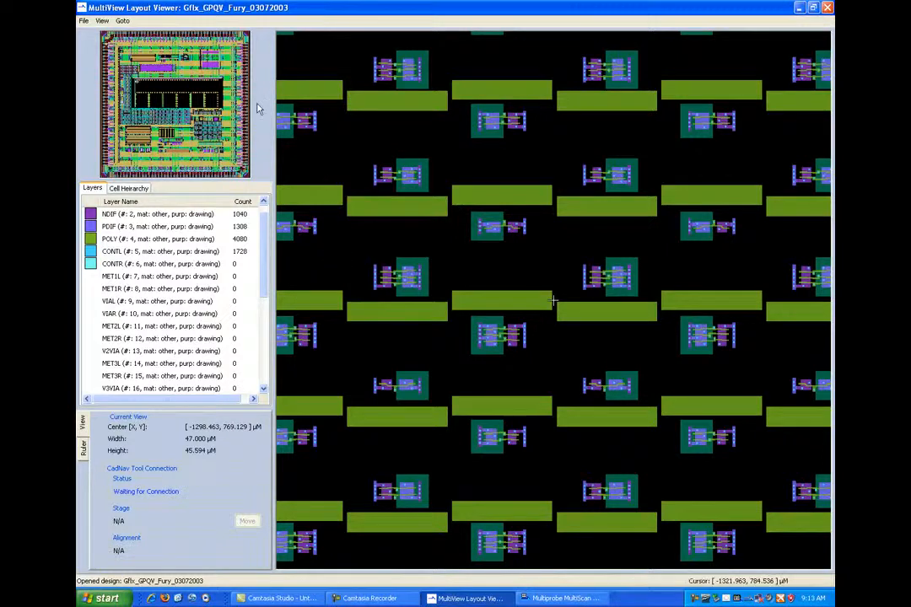
- Move the layout view by a relative offset of 50 µm in X
click(122, 20)
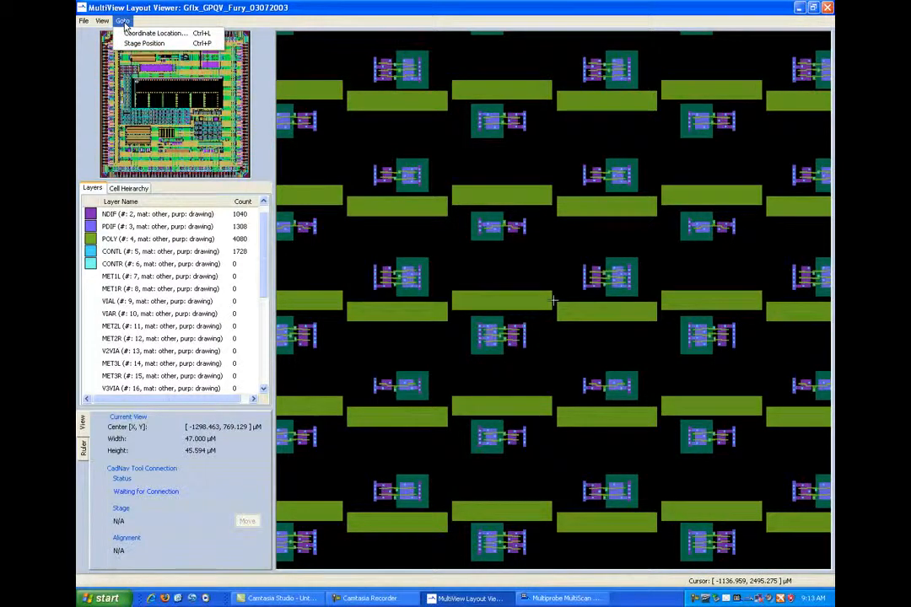
click(139, 33)
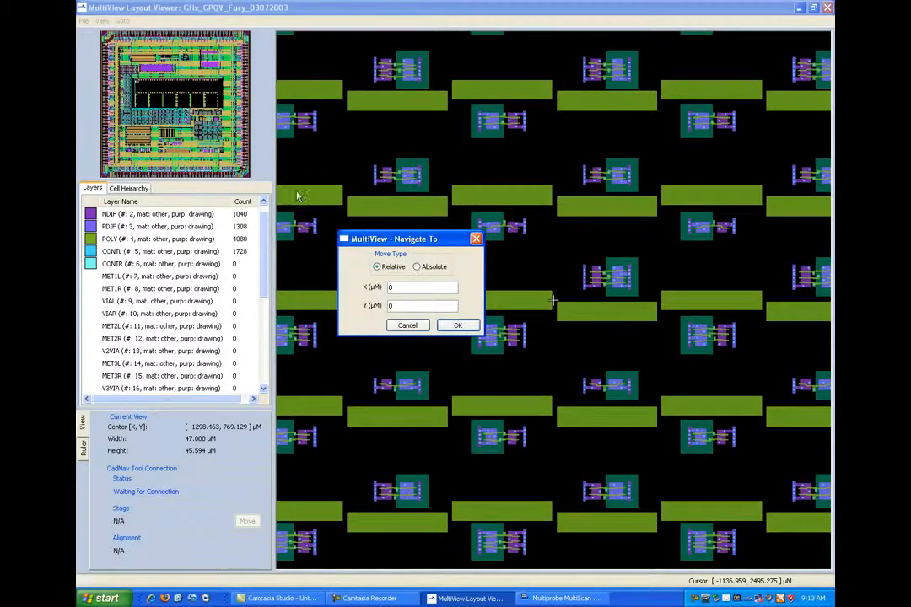
drag(403, 288, 373, 294)
text(50)
click(456, 326)
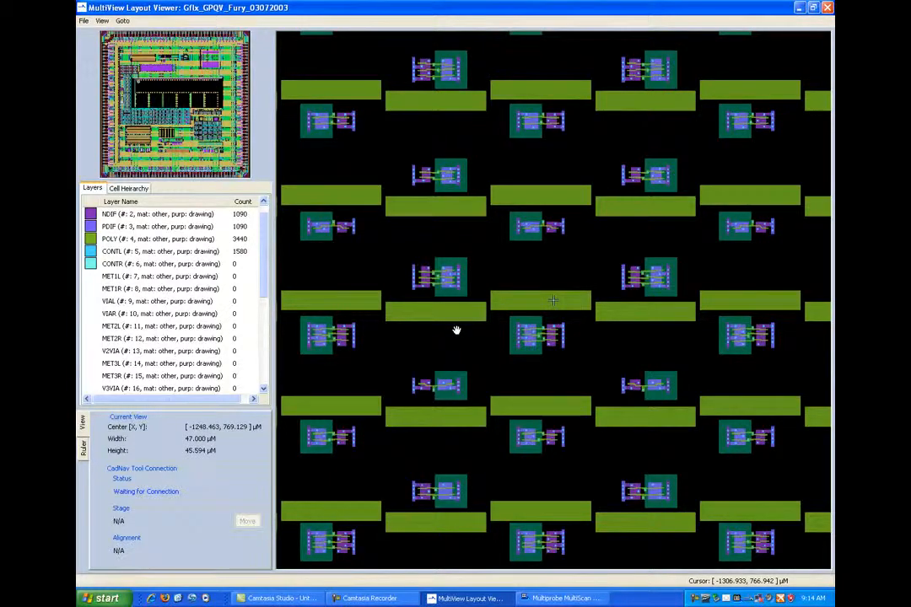
- Move the layout view to the absolute X coordinate 2500 µm at a wider zoom level
scroll(456, 329, down, 4)
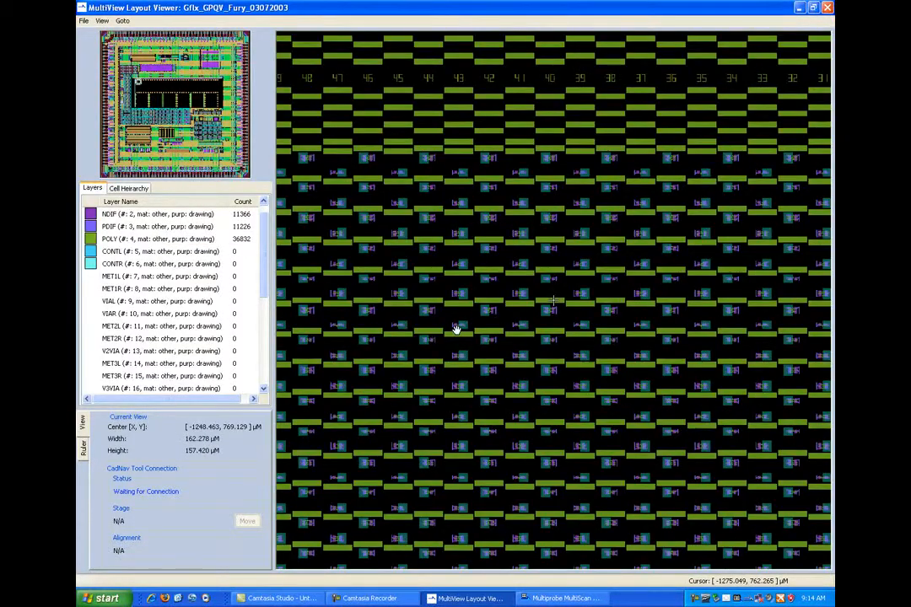
scroll(457, 329, down, 1)
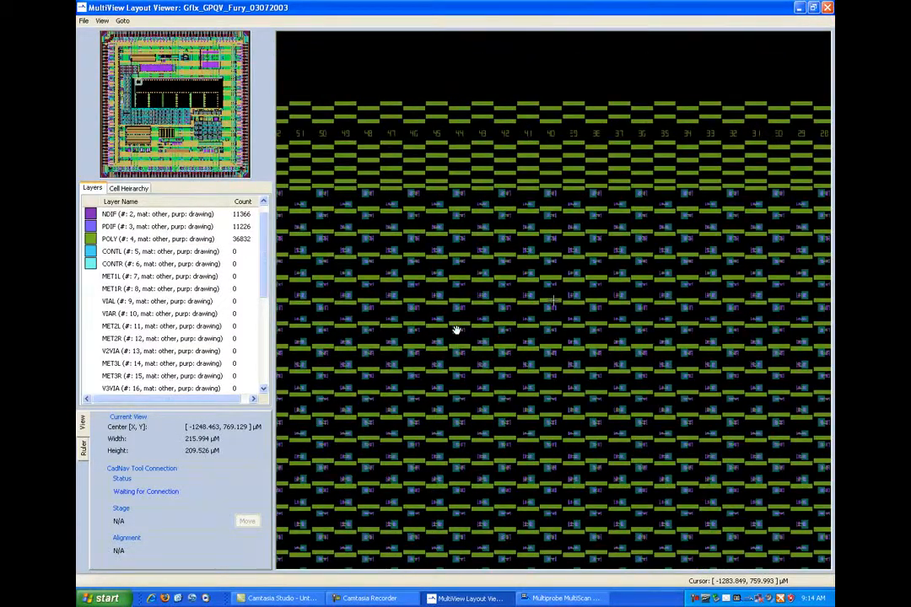
click(84, 21)
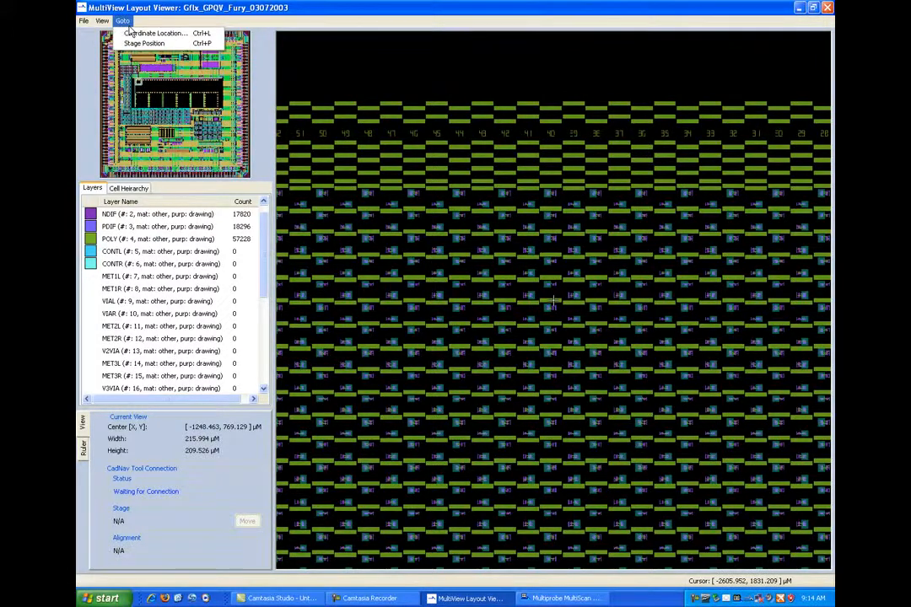
click(128, 33)
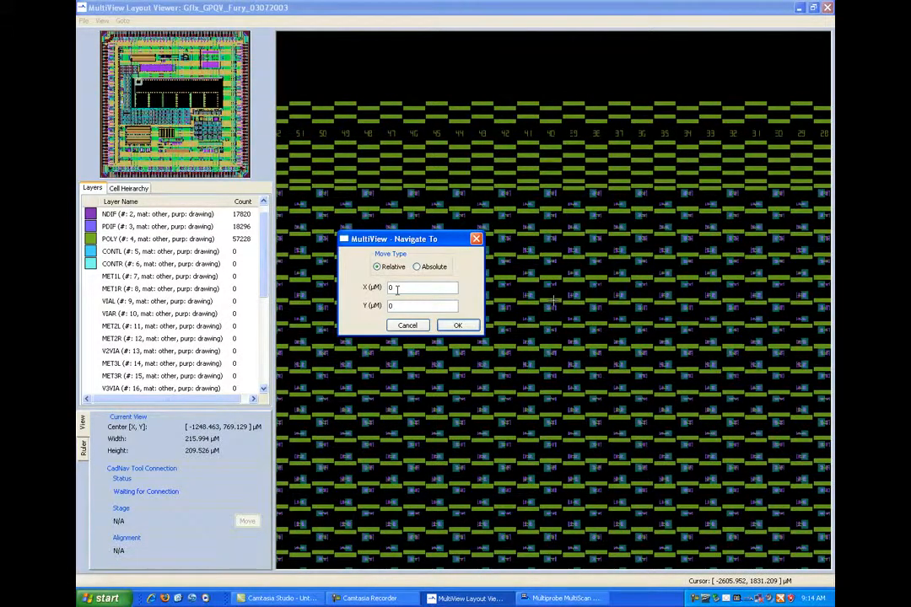
click(417, 267)
double_click(397, 288)
text(2500)
click(457, 326)
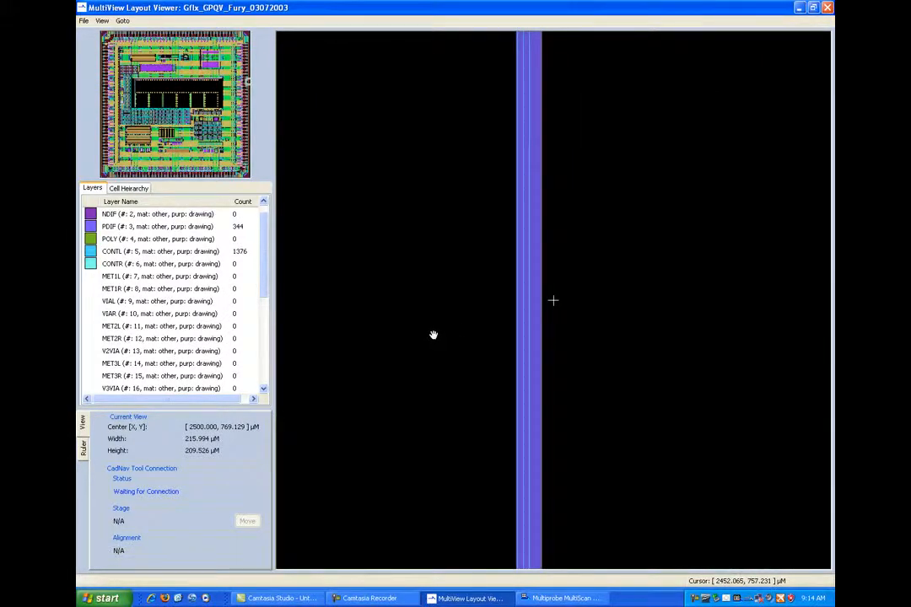
- Reposition the widened view with the chip overview so that it covers the upper part of the central array and the blocks above it
scroll(445, 333, down, 2)
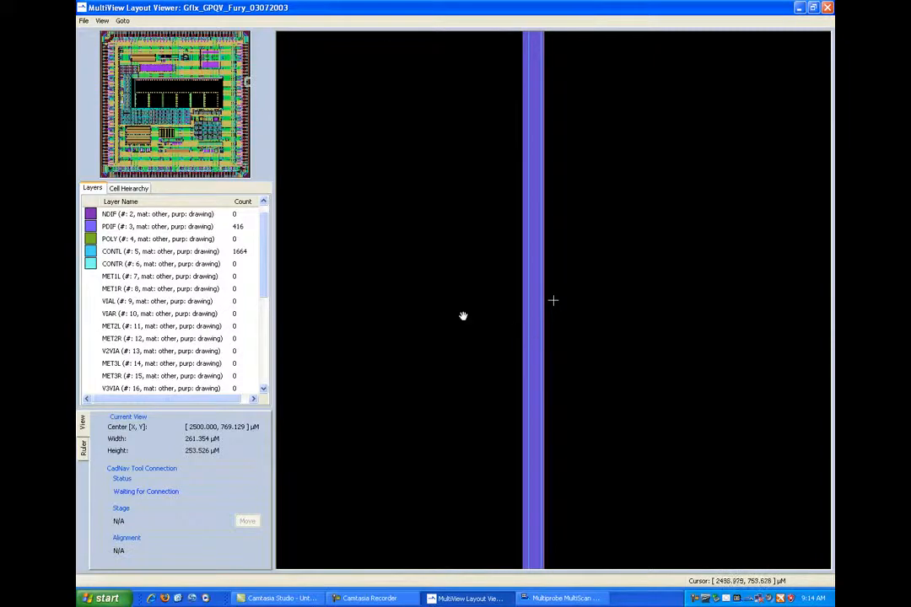
scroll(463, 316, down, 5)
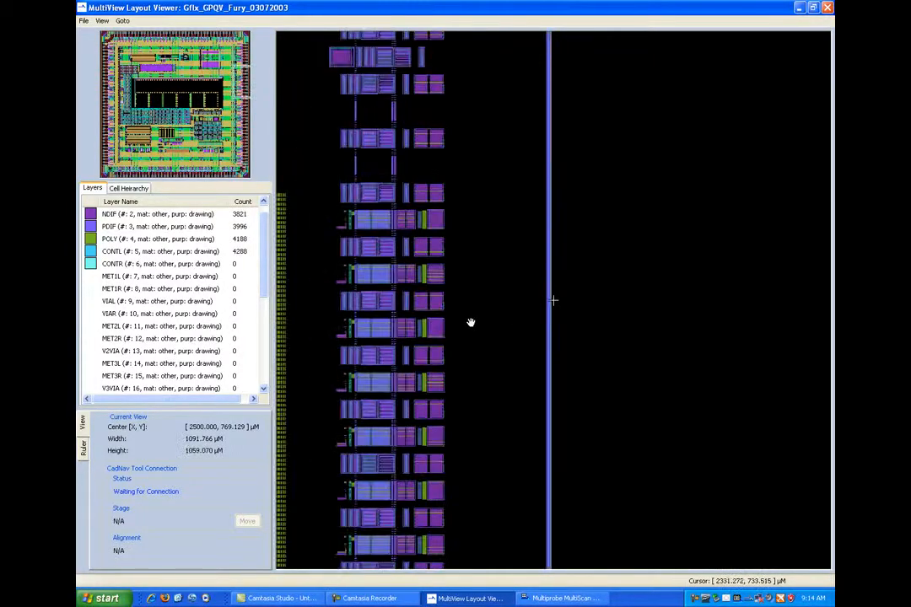
scroll(471, 323, down, 8)
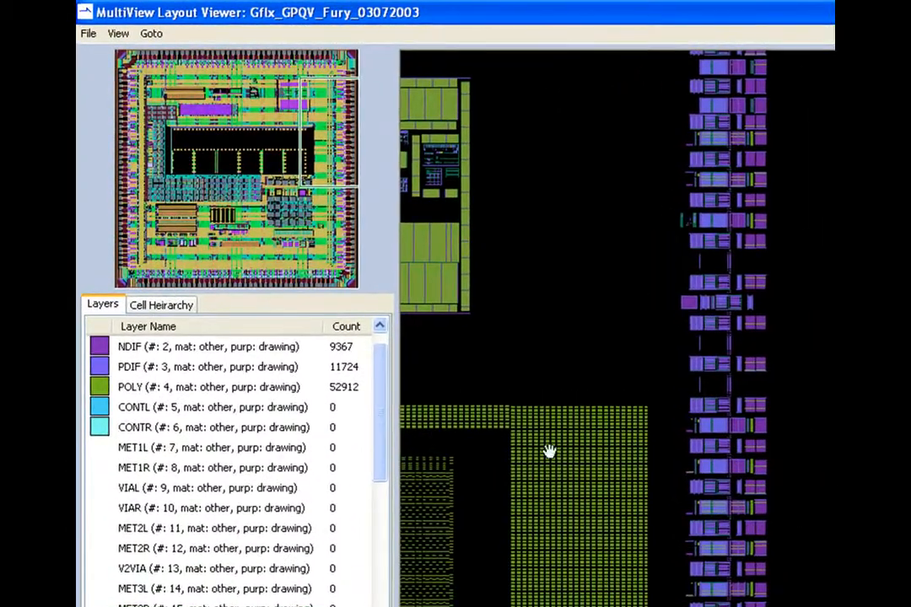
drag(321, 153, 204, 144)
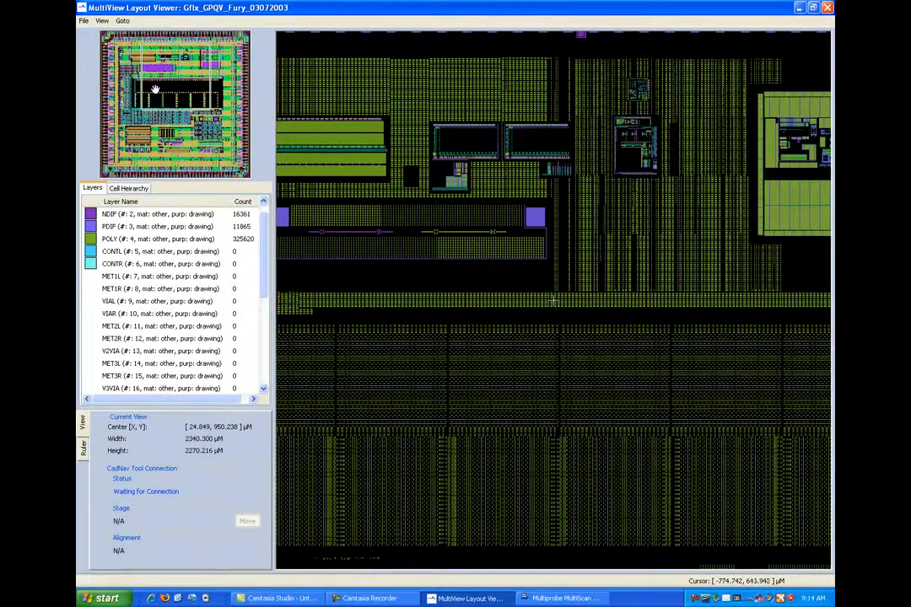
- Expand the cell hierarchy through L9A0512_EBEAM down to CORNBRDUM and go to its AUTOLMNUM cell in the layout
click(125, 188)
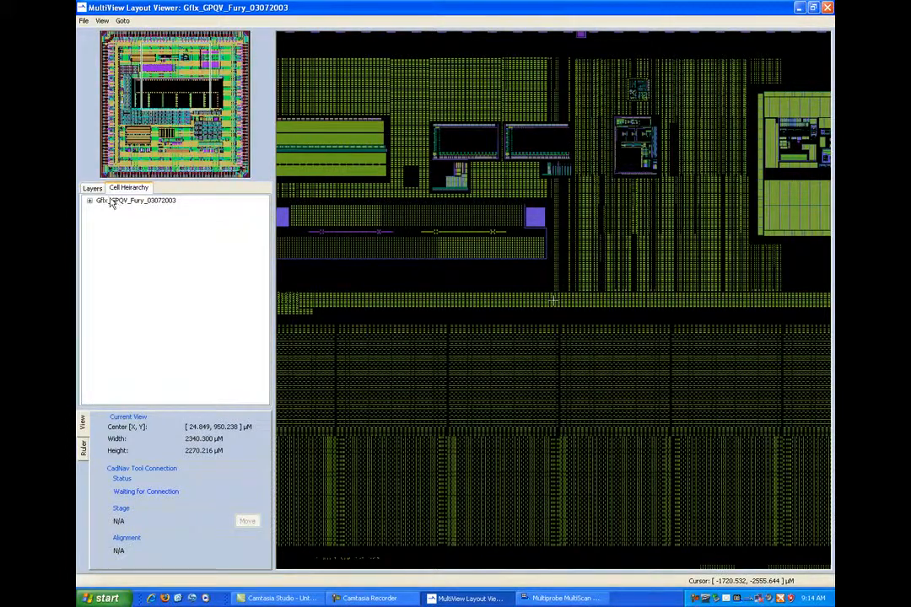
click(95, 201)
click(100, 209)
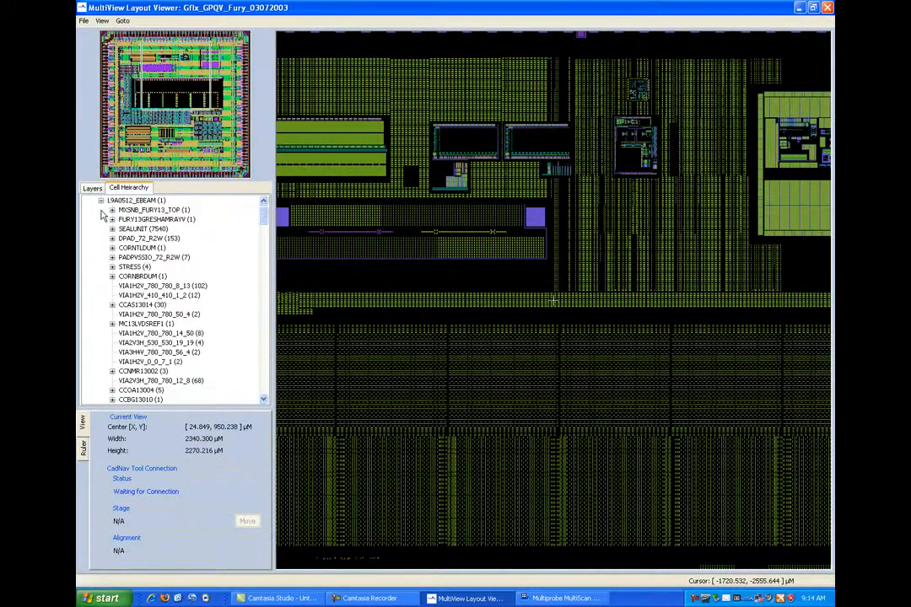
click(112, 277)
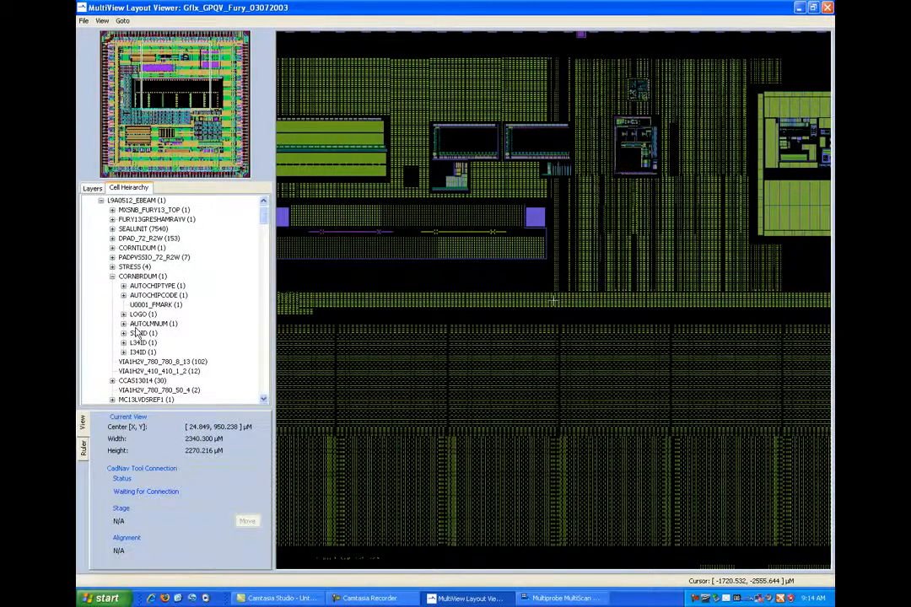
click(137, 325)
double_click(138, 326)
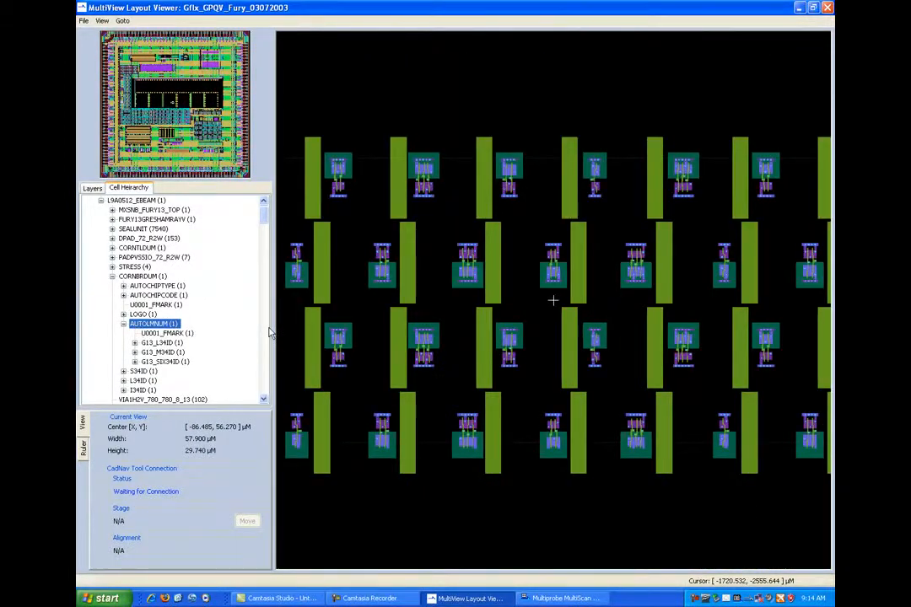
- Examine the central array and the circuit blocks above it at wider zoom levels, and return to the layer list
scroll(520, 338, down, 2)
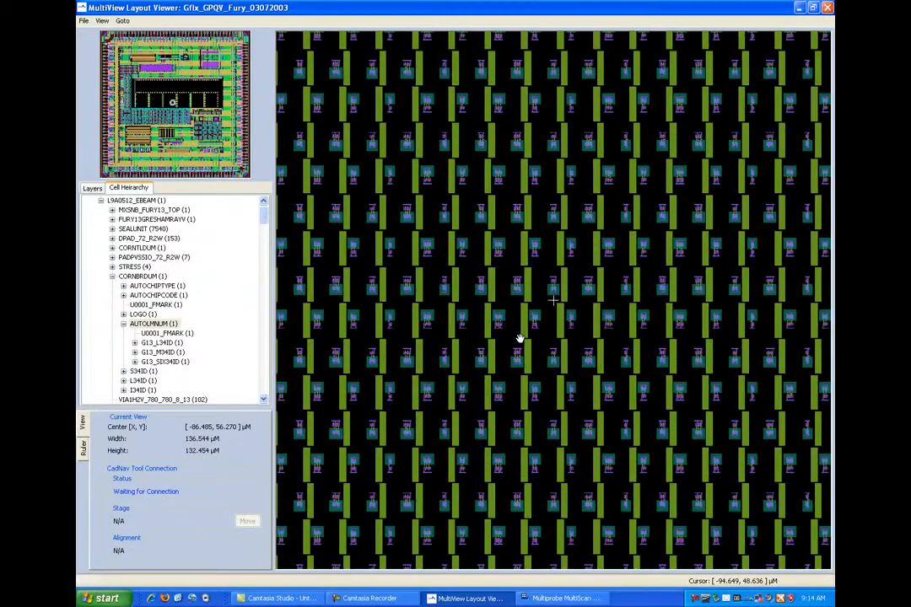
scroll(519, 339, down, 4)
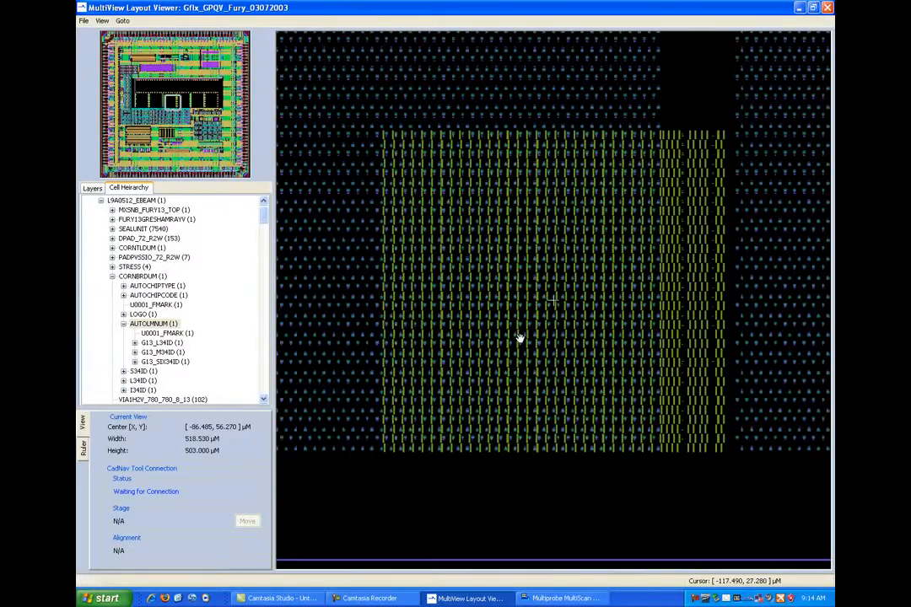
scroll(519, 338, down, 1)
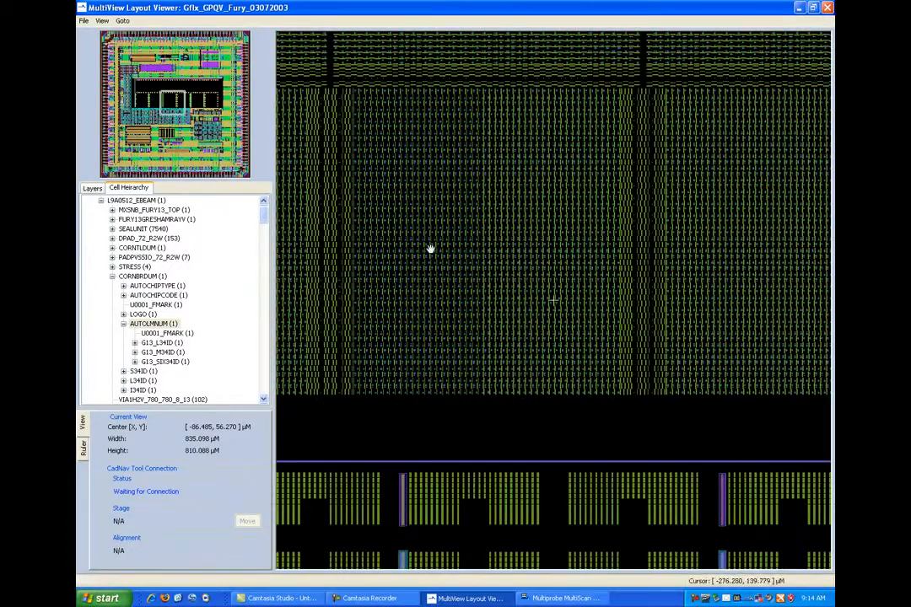
drag(484, 108, 488, 368)
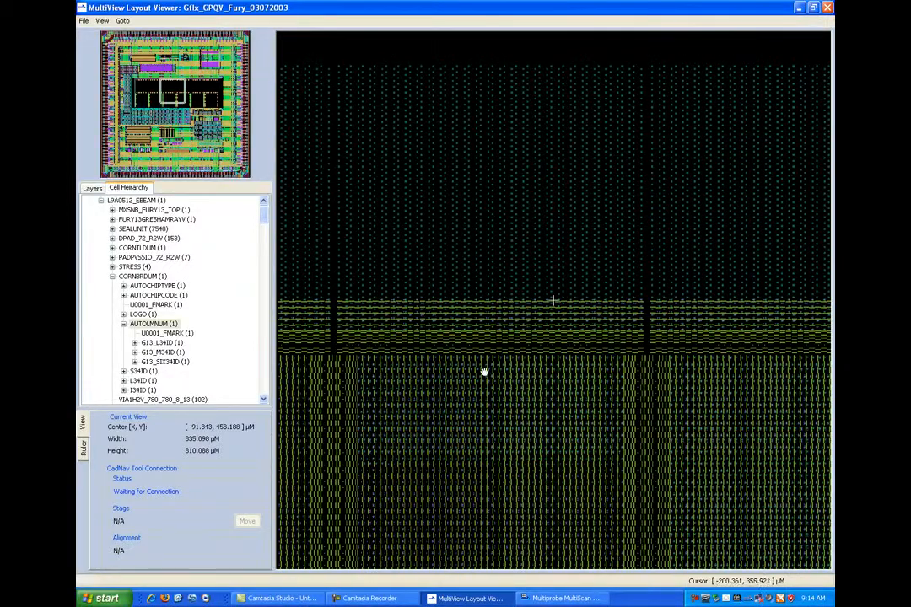
drag(510, 134, 523, 283)
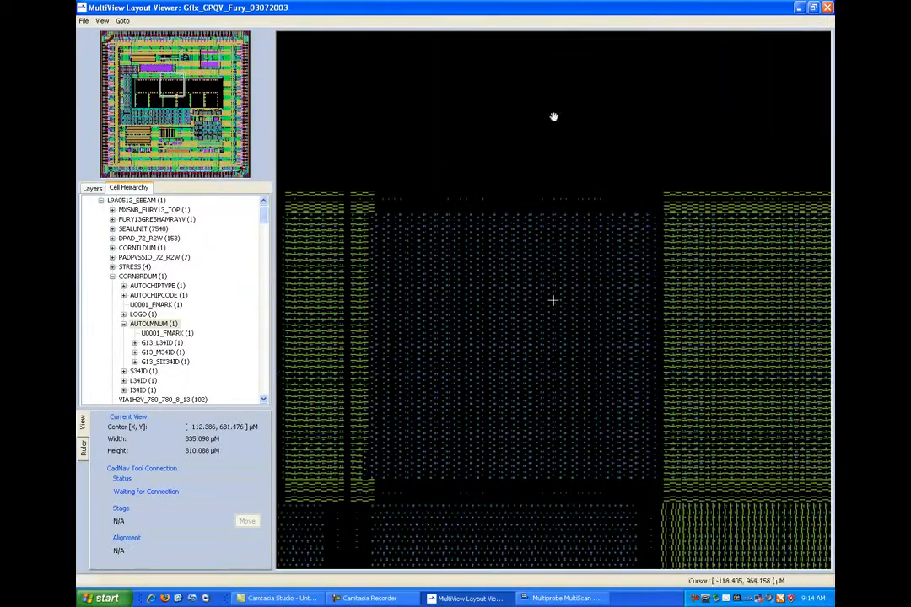
drag(553, 115, 549, 351)
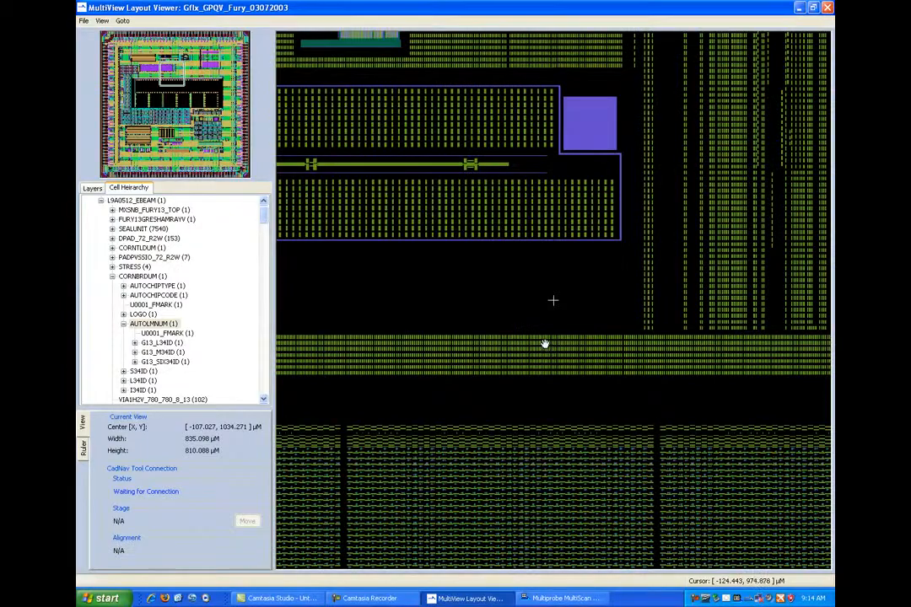
drag(175, 65, 152, 72)
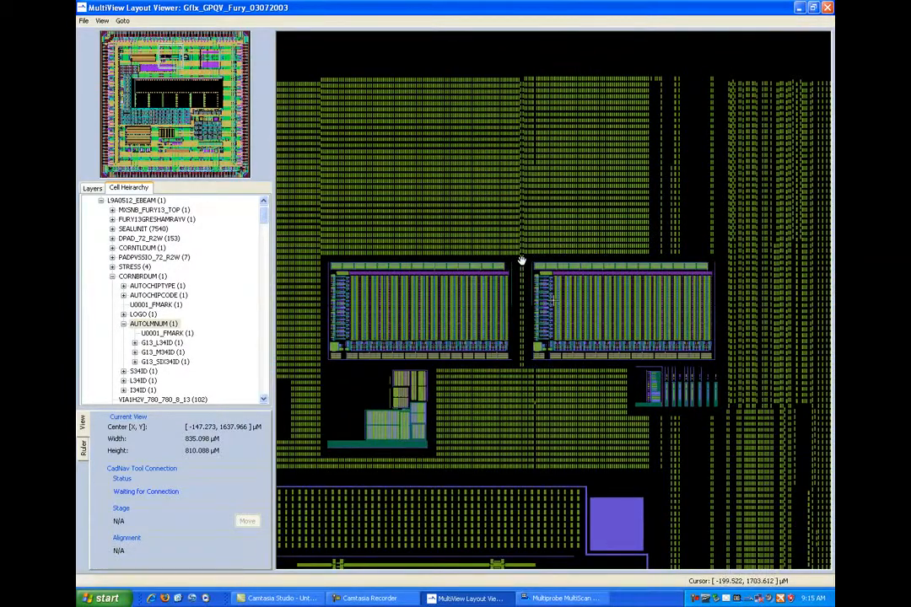
click(347, 276)
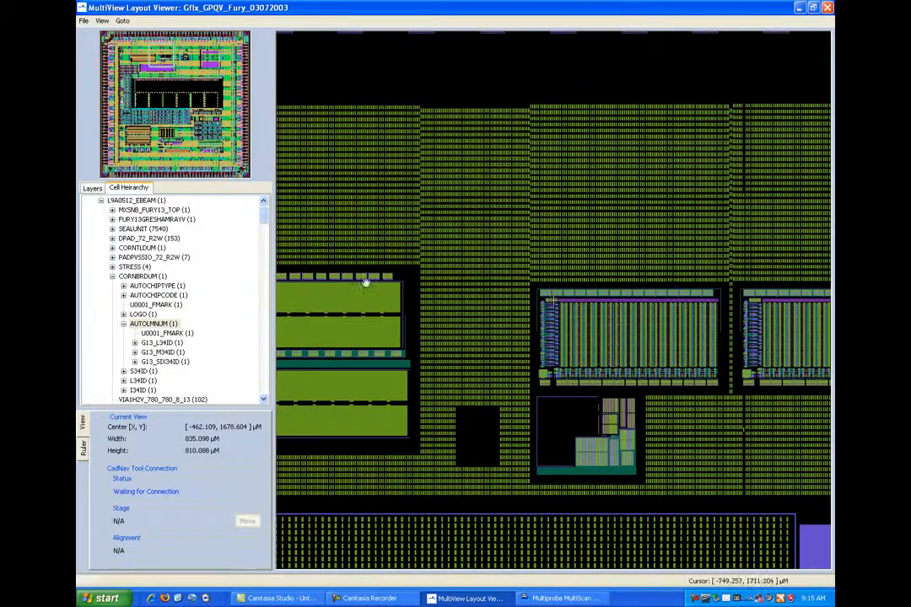
scroll(480, 304, up, 3)
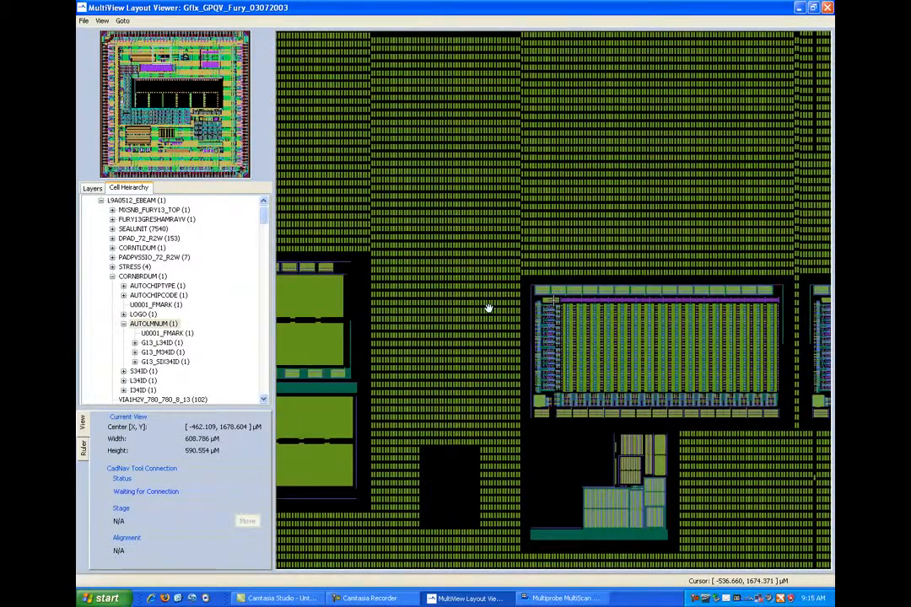
click(95, 188)
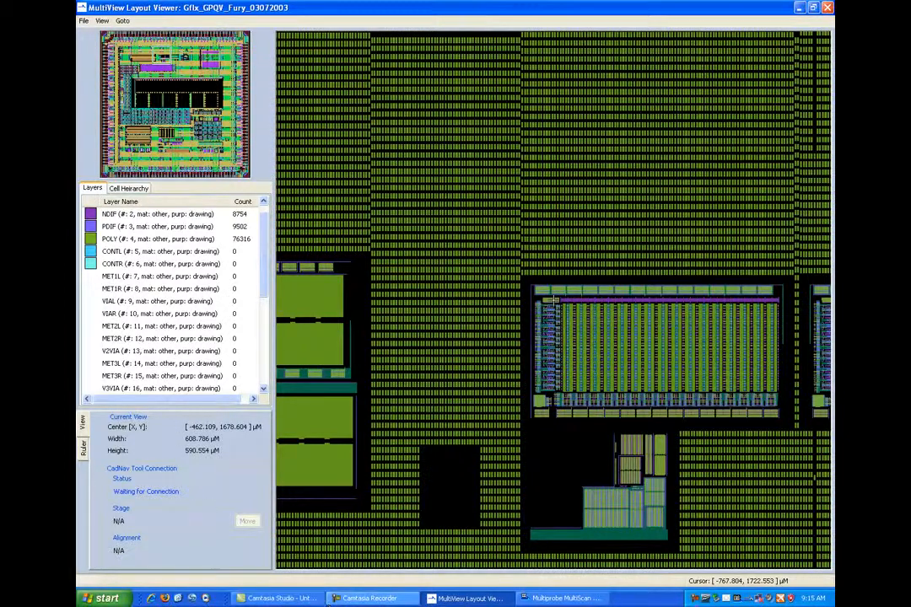
- Switch to Multiprobe MultiScan and connect CadNav to MultiView at address 127.0.0.1, port 700
click(561, 598)
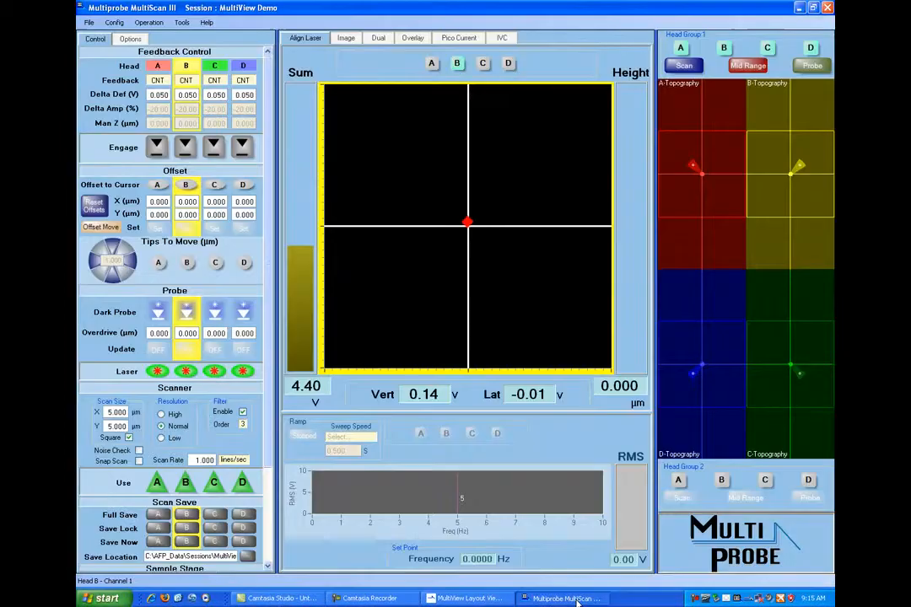
click(177, 23)
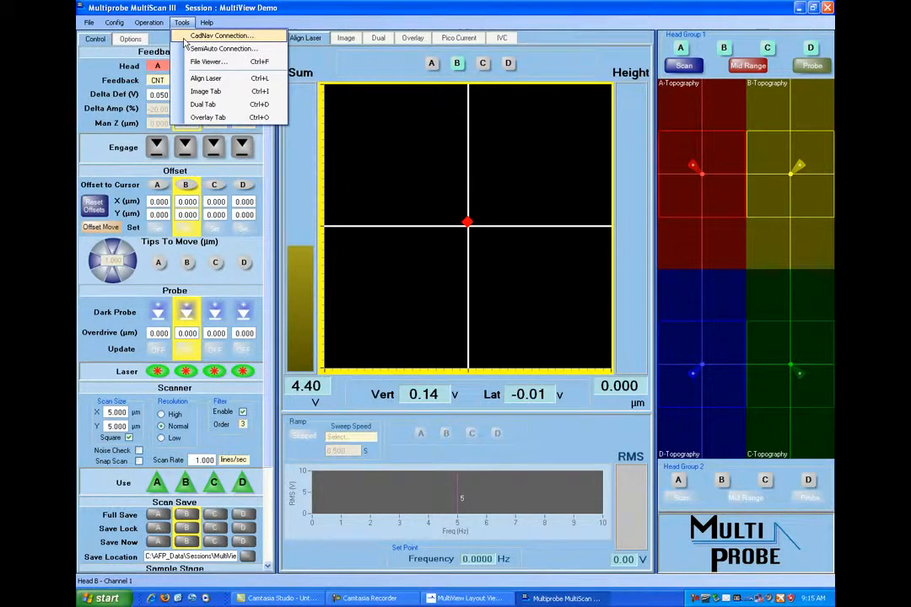
click(217, 35)
click(447, 273)
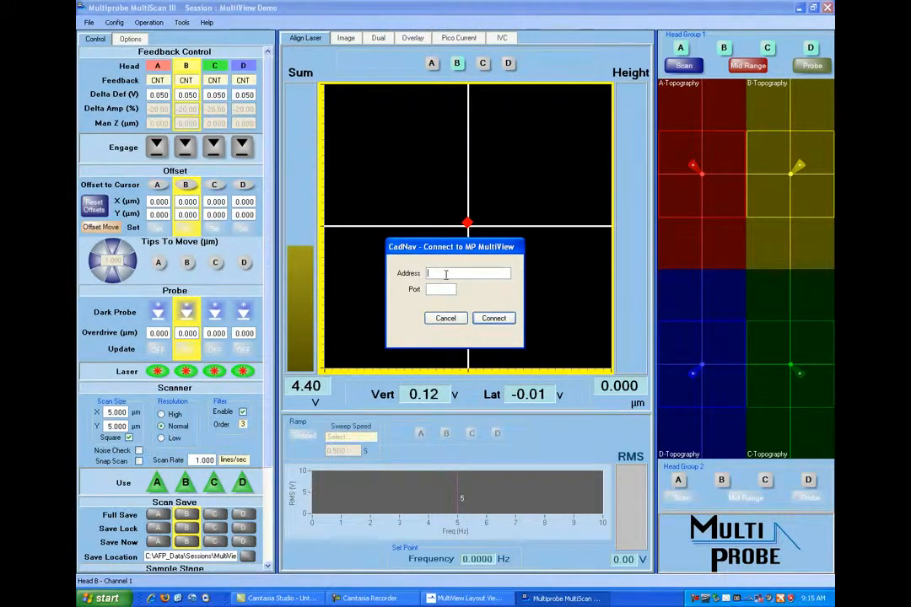
text(127.0.0.1)
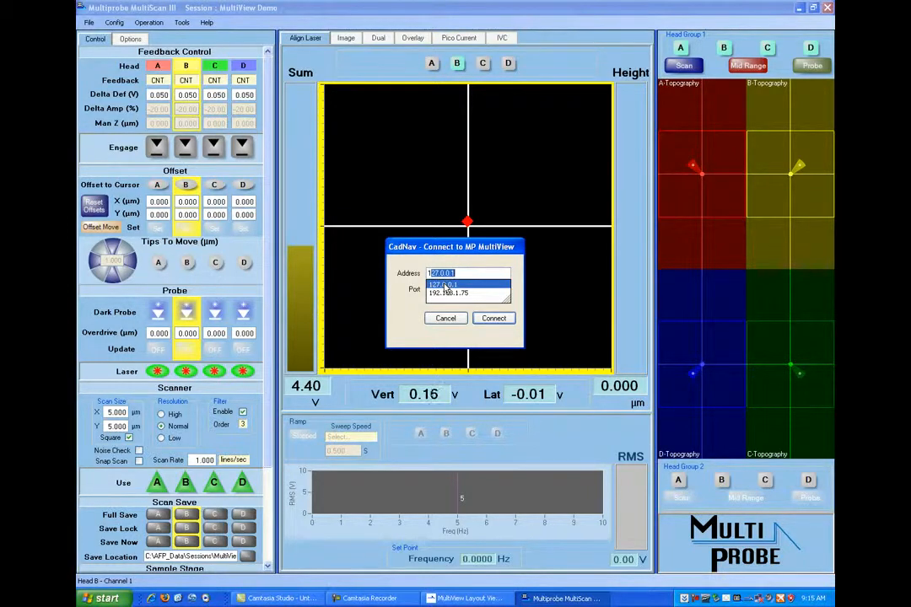
click(444, 284)
click(438, 290)
text(760)
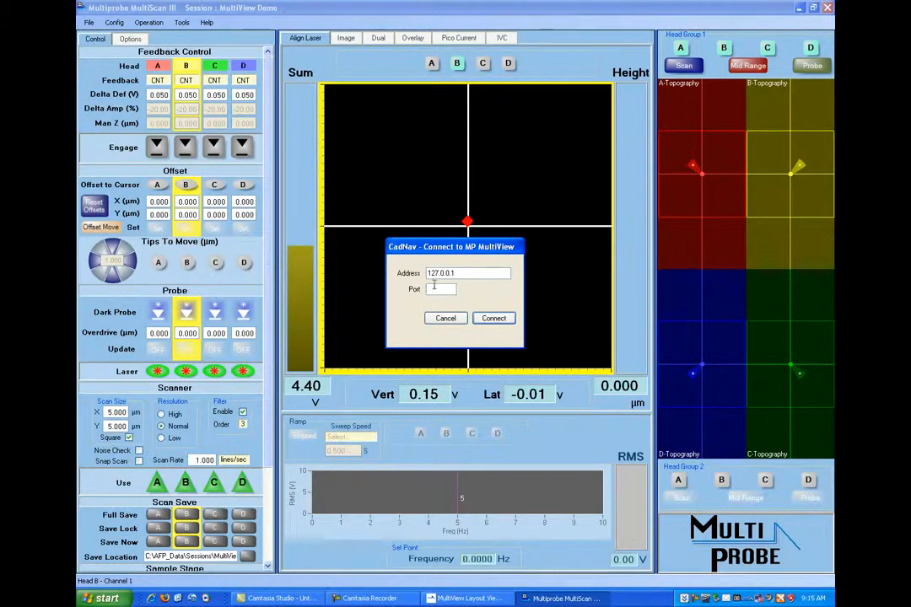
click(493, 317)
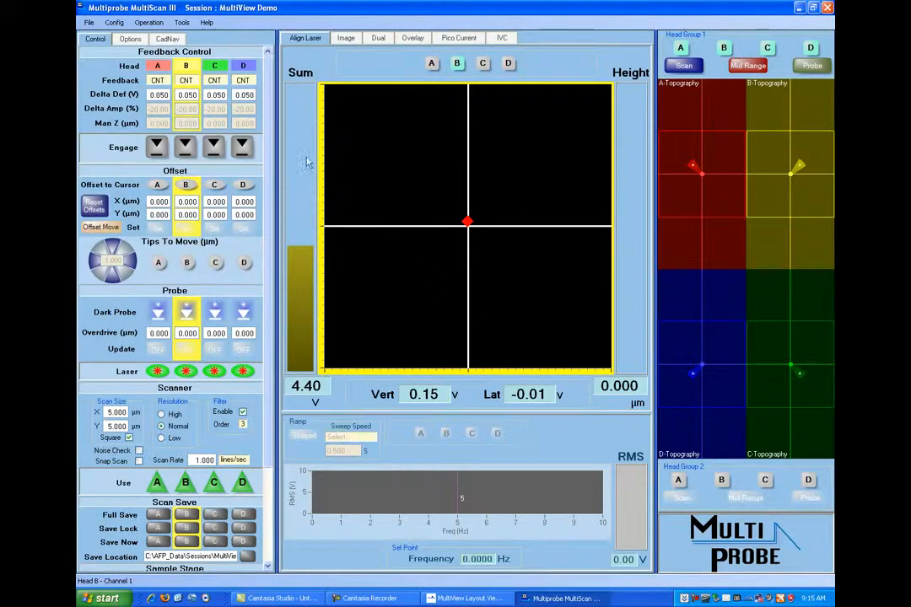
- Check the CadNav connection status in MultiScan and switch back to the MultiView Layout Viewer
click(168, 39)
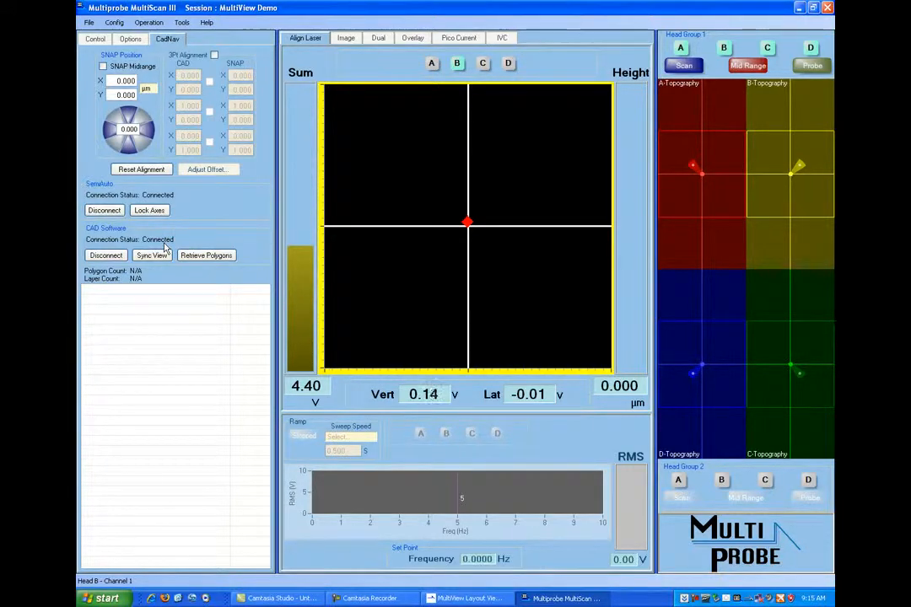
click(448, 600)
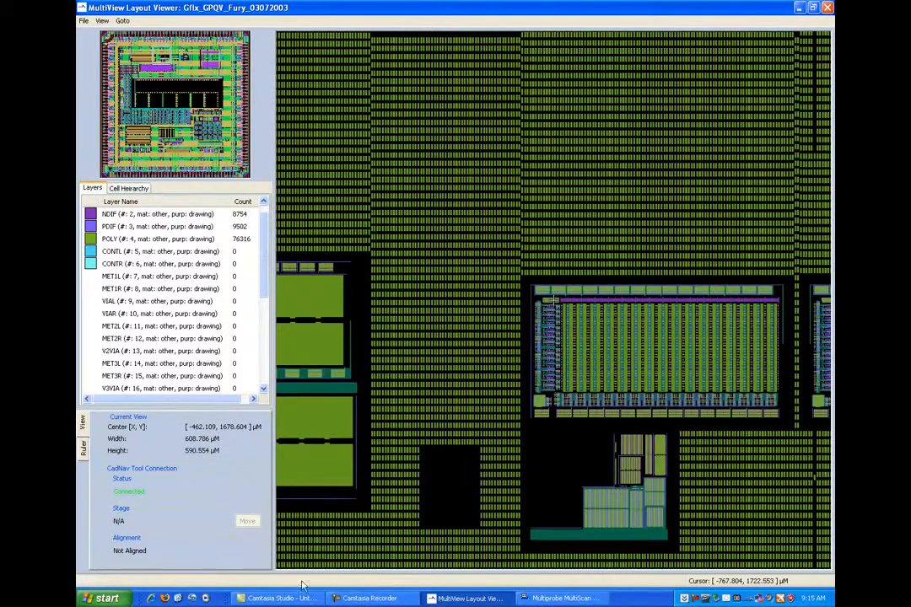
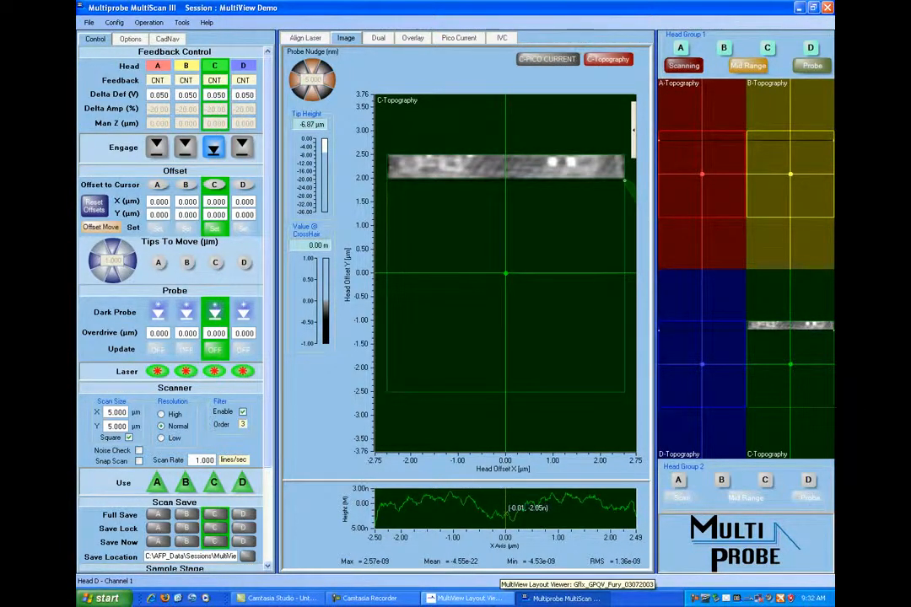
- Switch to the MultiView Layout Viewer, go to the array block's upper-left corner, and show layers MET1L and MET2L there
click(468, 598)
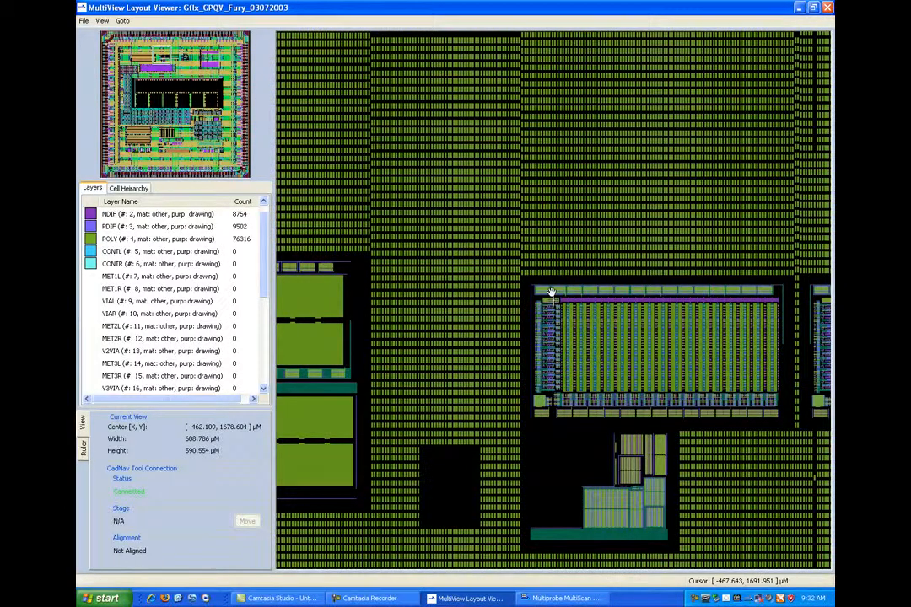
drag(548, 289, 611, 365)
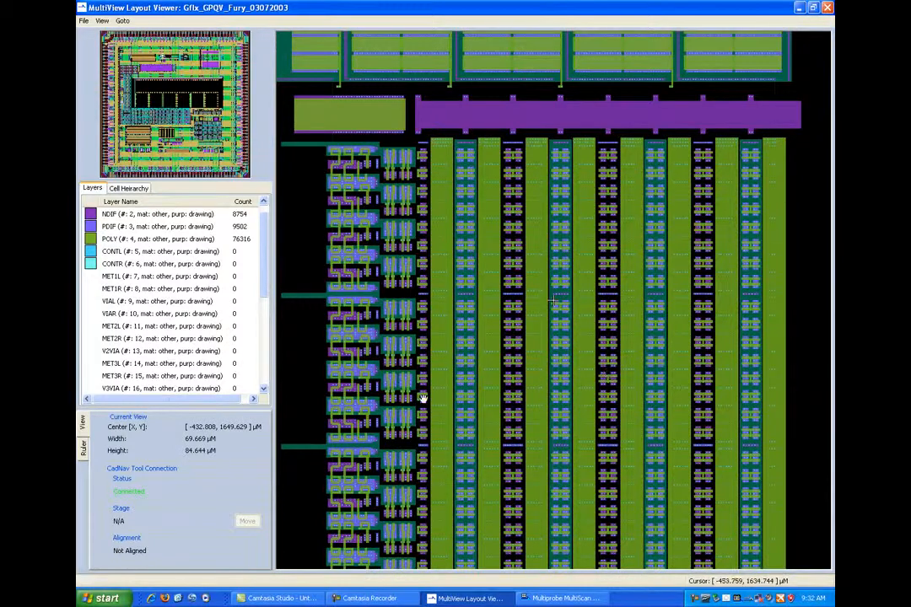
click(90, 277)
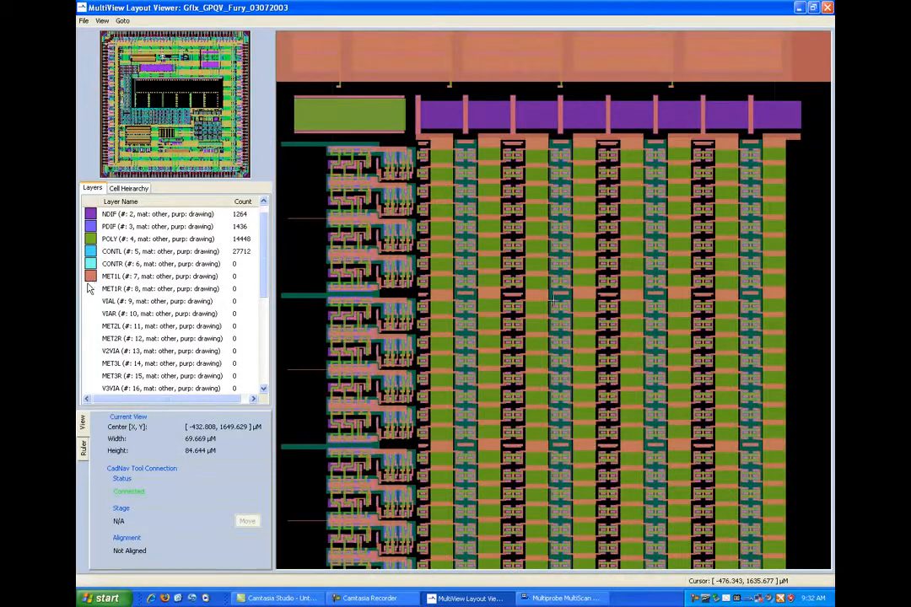
click(91, 327)
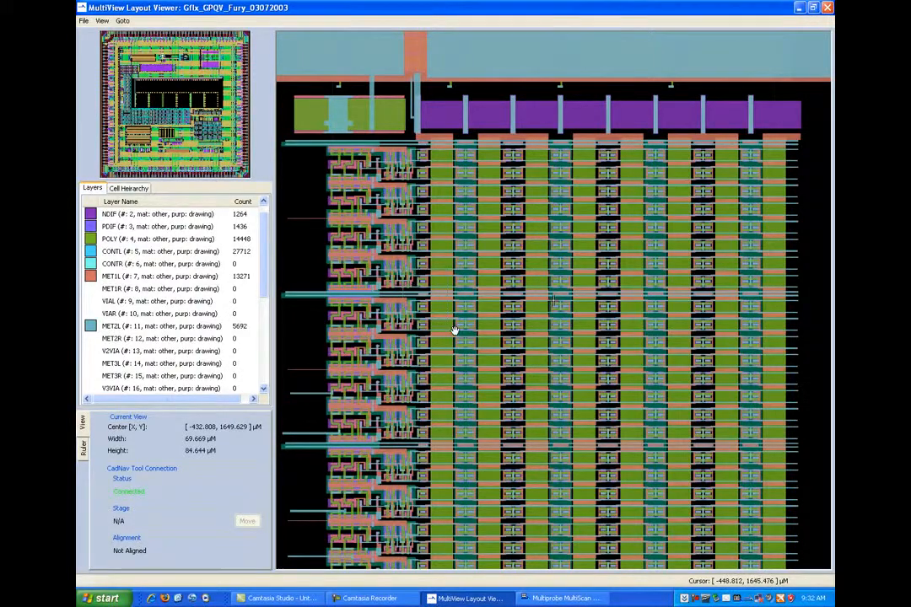
scroll(456, 330, up, 3)
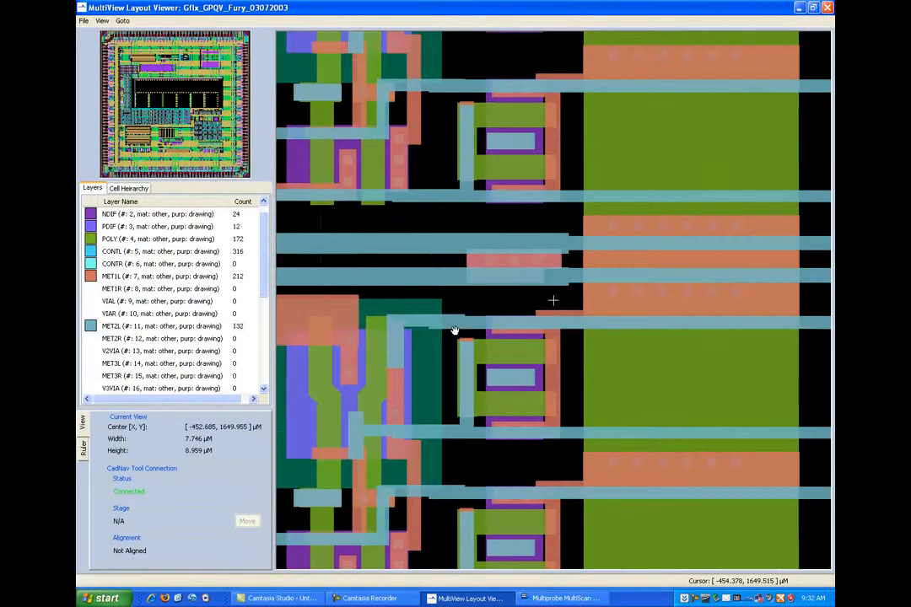
- Hide layers MET2L and MET1L so the contacts beside the array's first column can be viewed in the layout
click(91, 327)
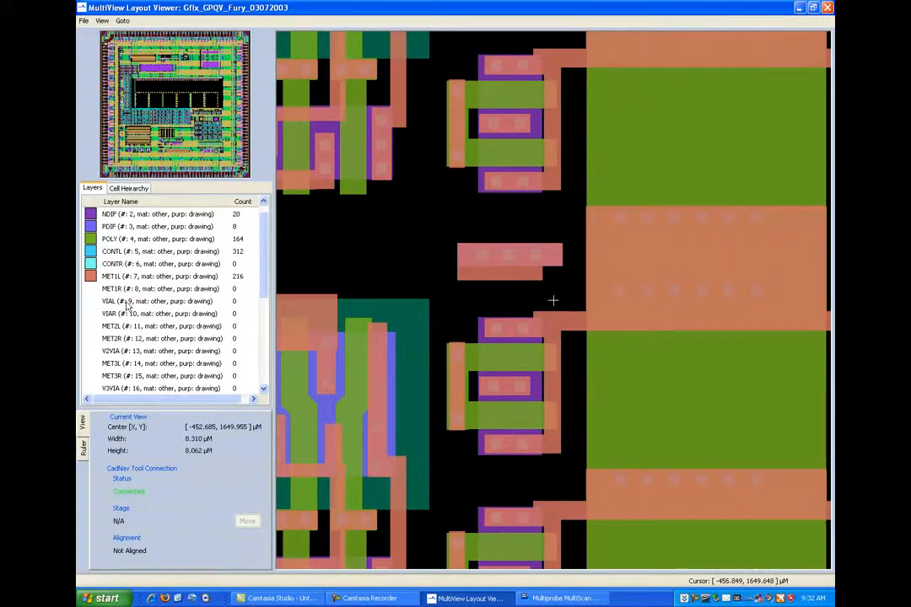
click(90, 277)
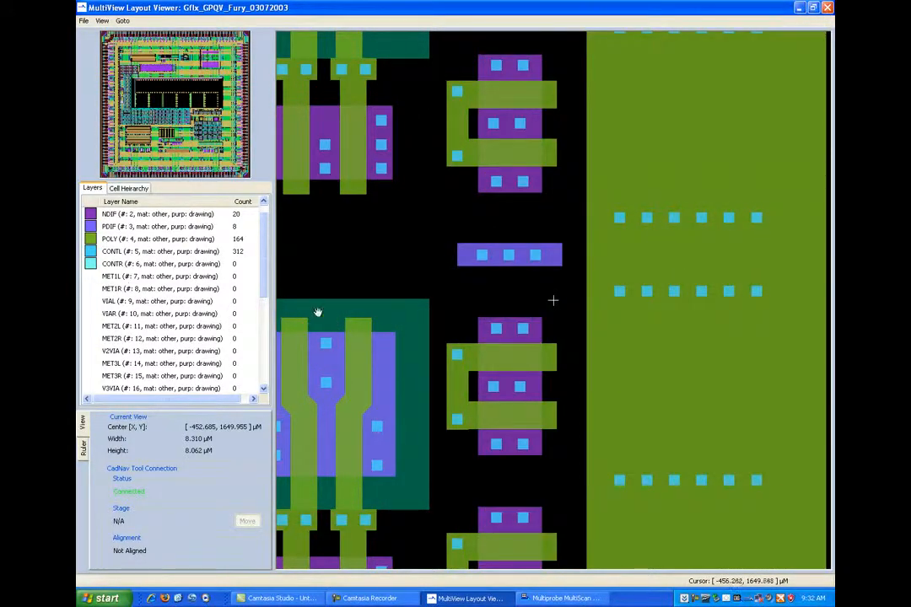
scroll(359, 317, down, 2)
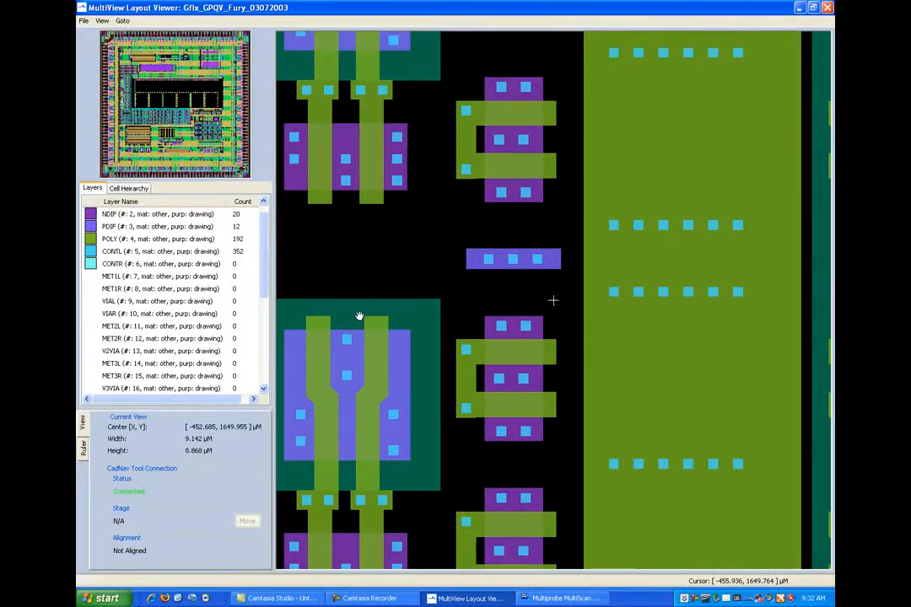
drag(471, 325, 407, 324)
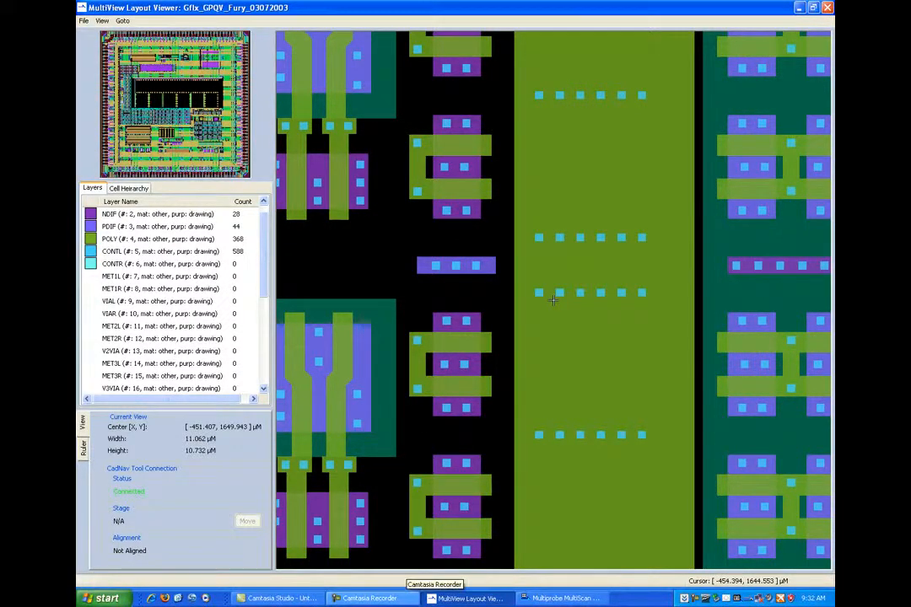
- Place Head C's cursor on the leftmost of three contacts in the MultiScan image, and center the MultiView layout on the matching contact
click(563, 598)
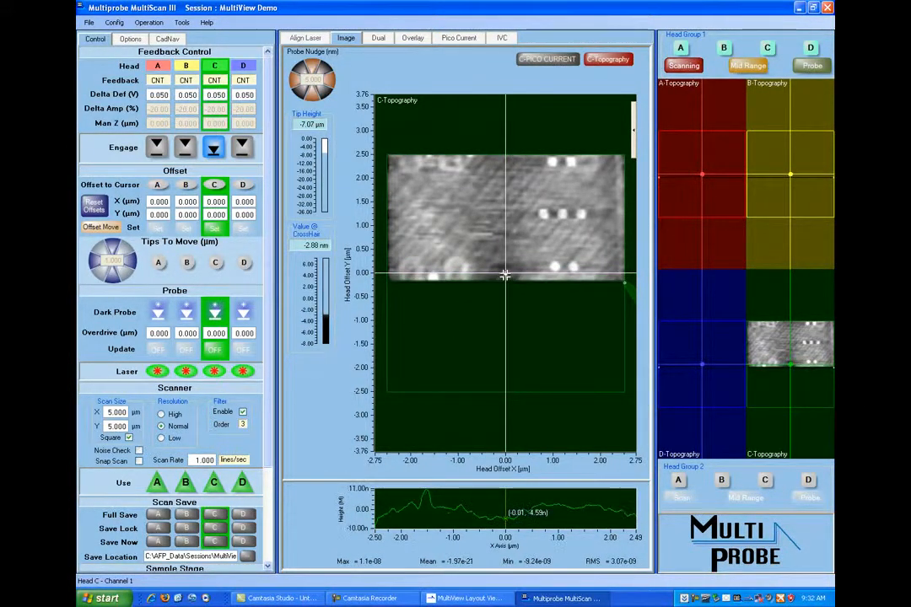
drag(504, 274, 544, 214)
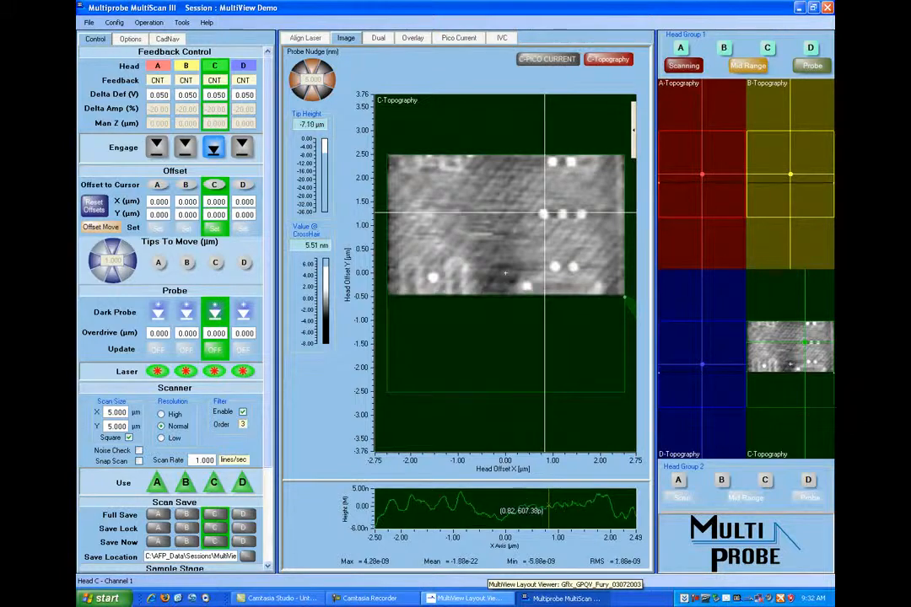
click(468, 598)
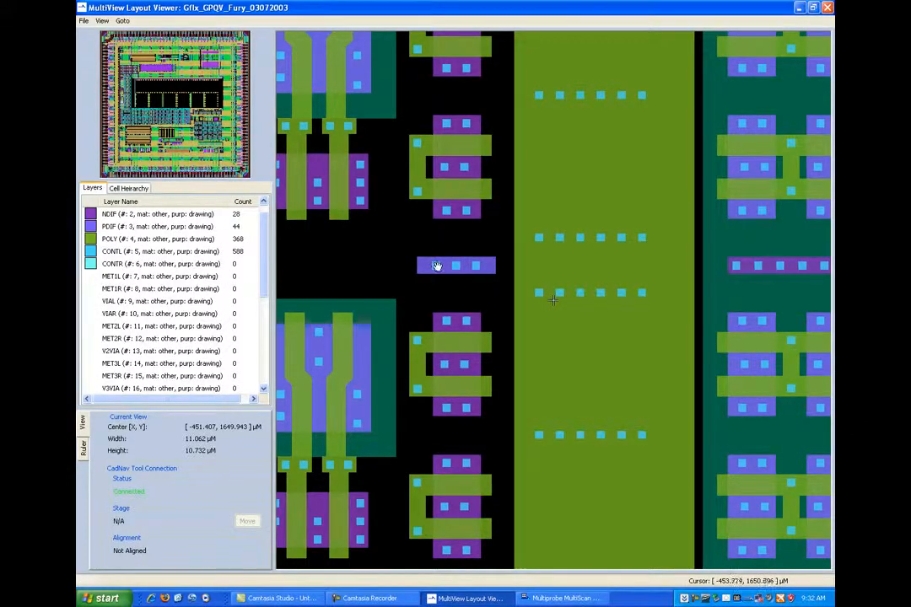
click(437, 265)
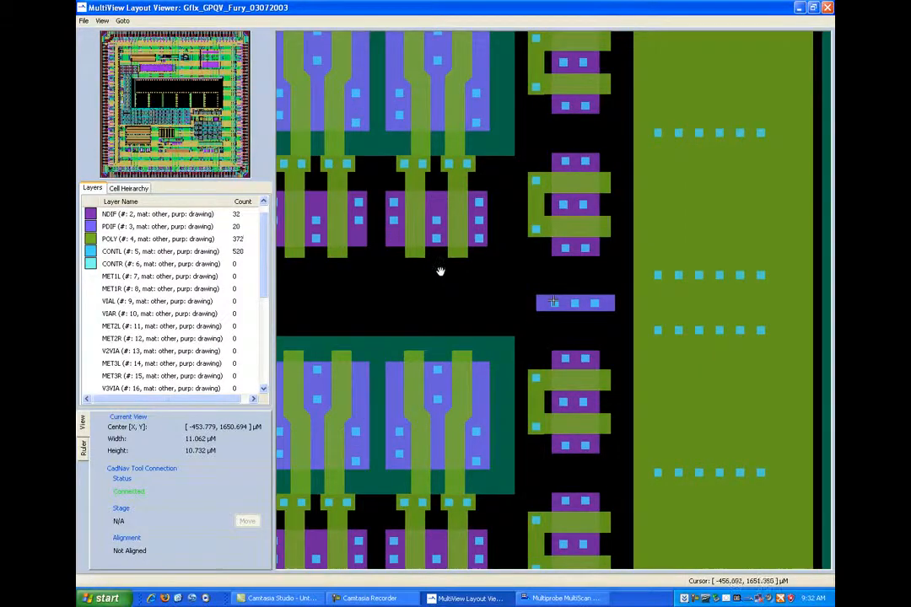
drag(494, 303, 494, 300)
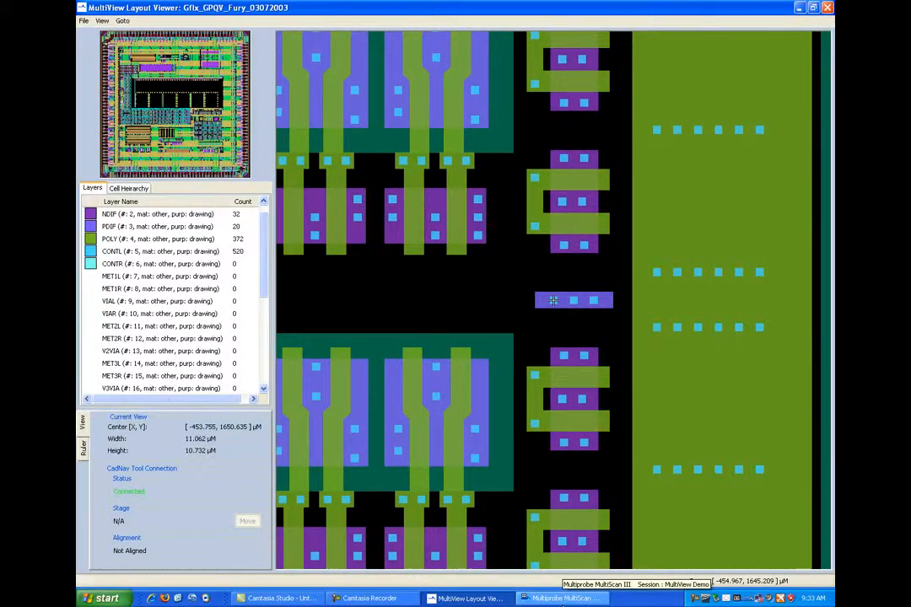
- Switch to MultiScan, enable CadNav 3Pt Alignment, and record the first alignment point from the matched contact
click(563, 597)
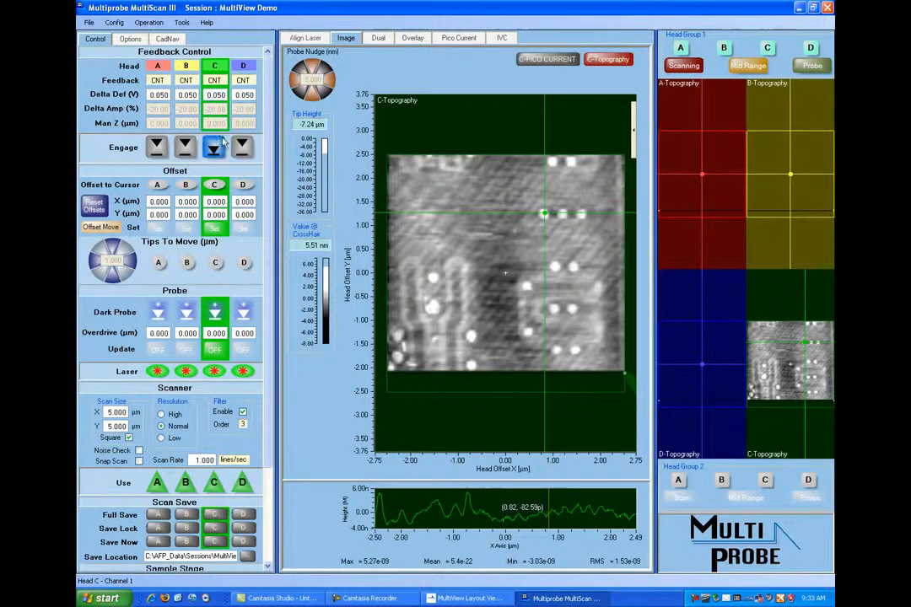
click(168, 40)
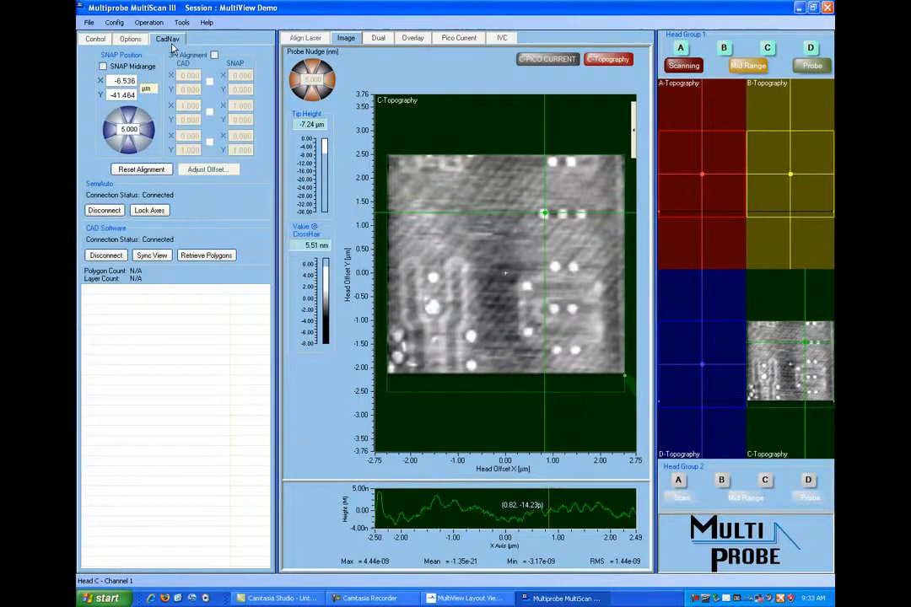
click(214, 55)
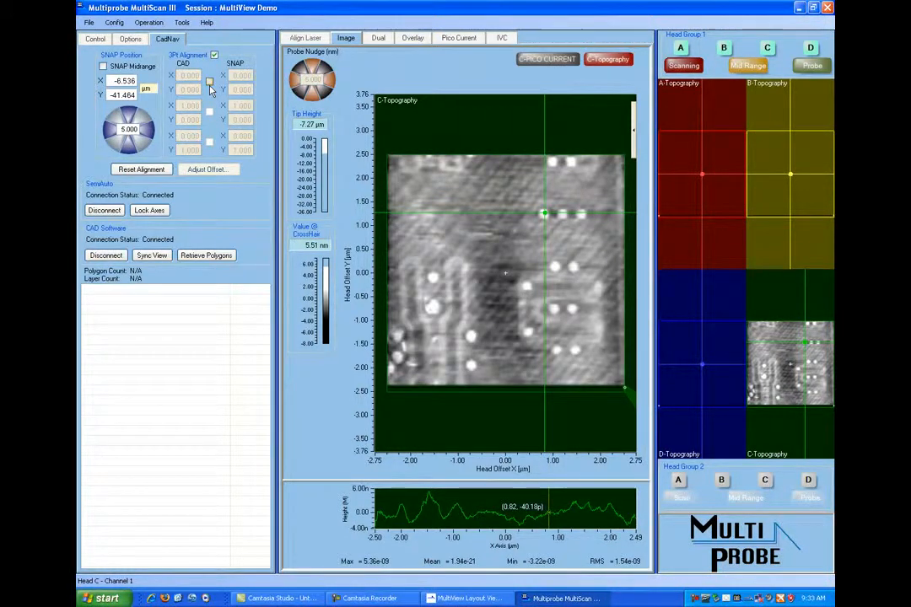
click(209, 82)
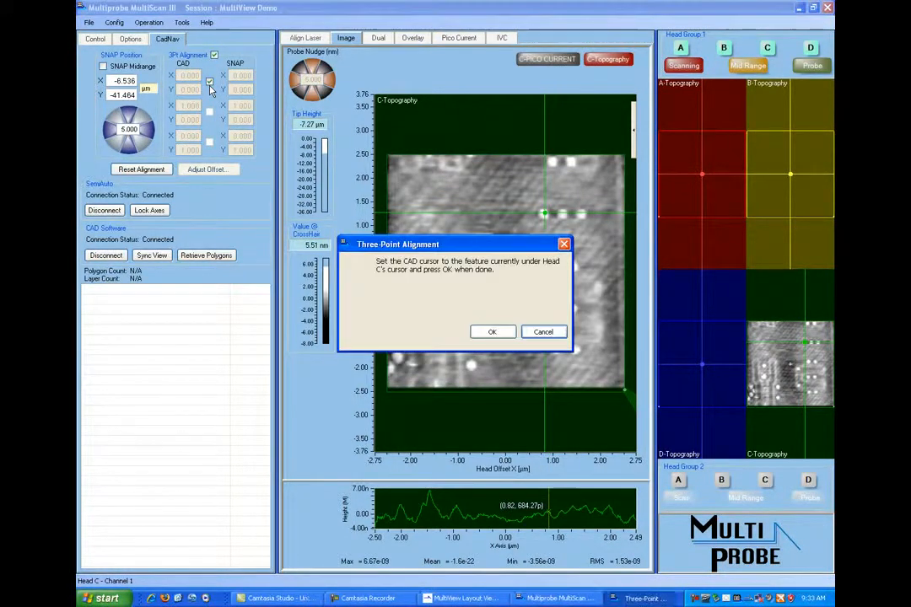
click(492, 332)
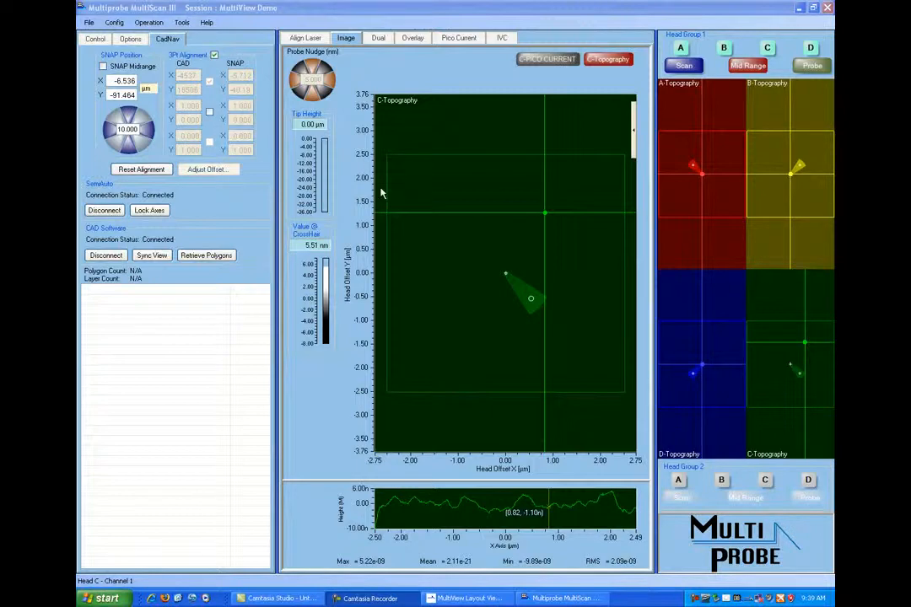
- Engage Head C and start a topography scan for Head Group 1 at the current stage position
click(84, 38)
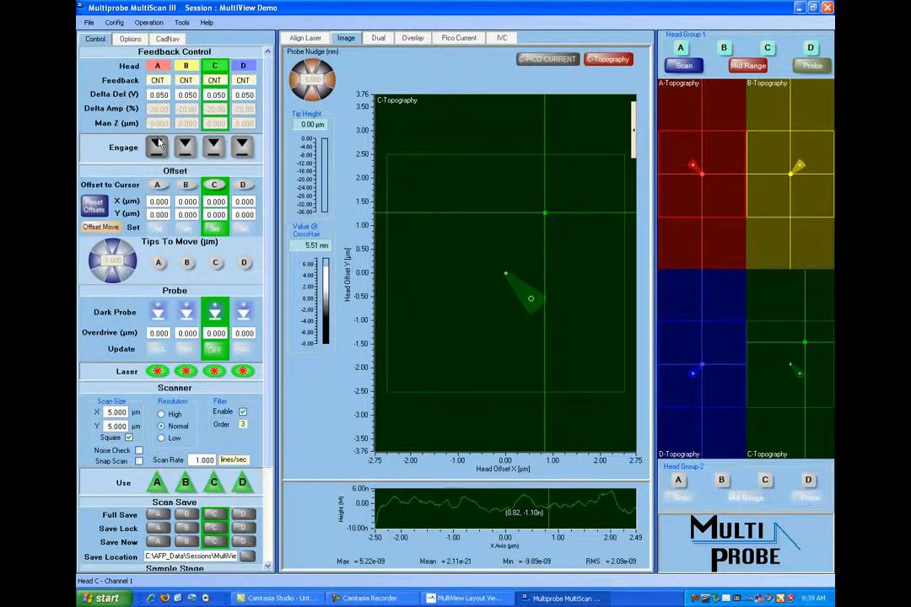
click(214, 147)
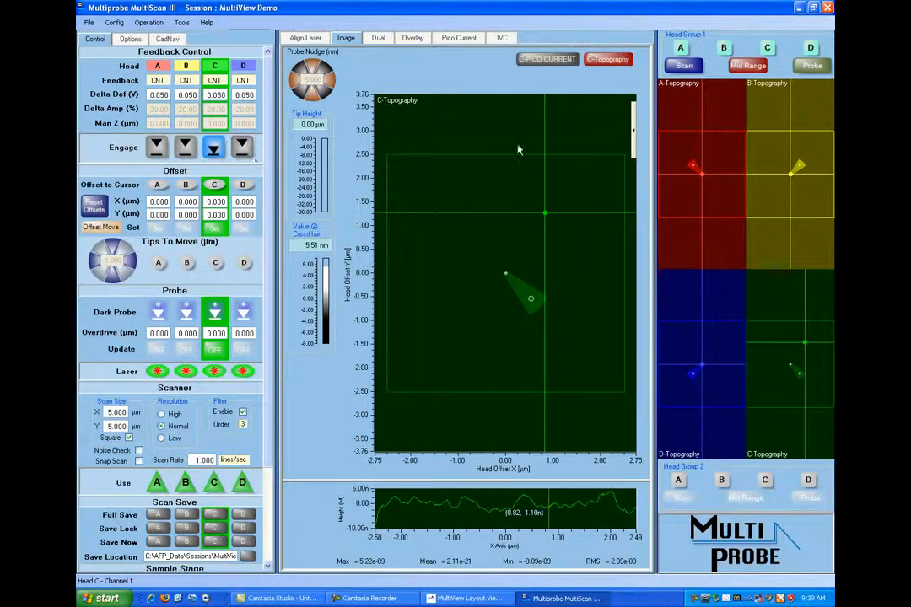
click(684, 65)
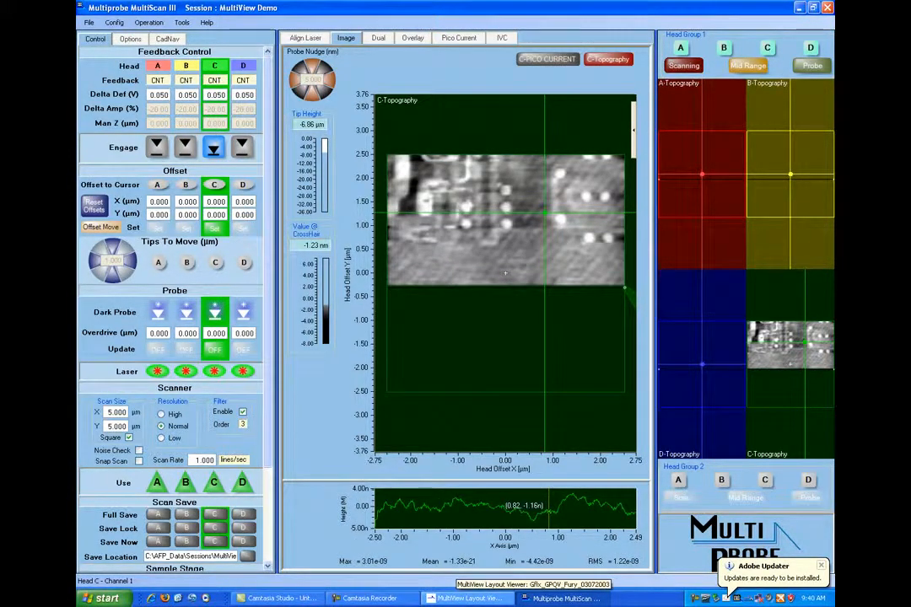
- Switch to the MultiView layout, widen the view around the array corner, and show layers MET1R, MET1L and MET2L
click(467, 598)
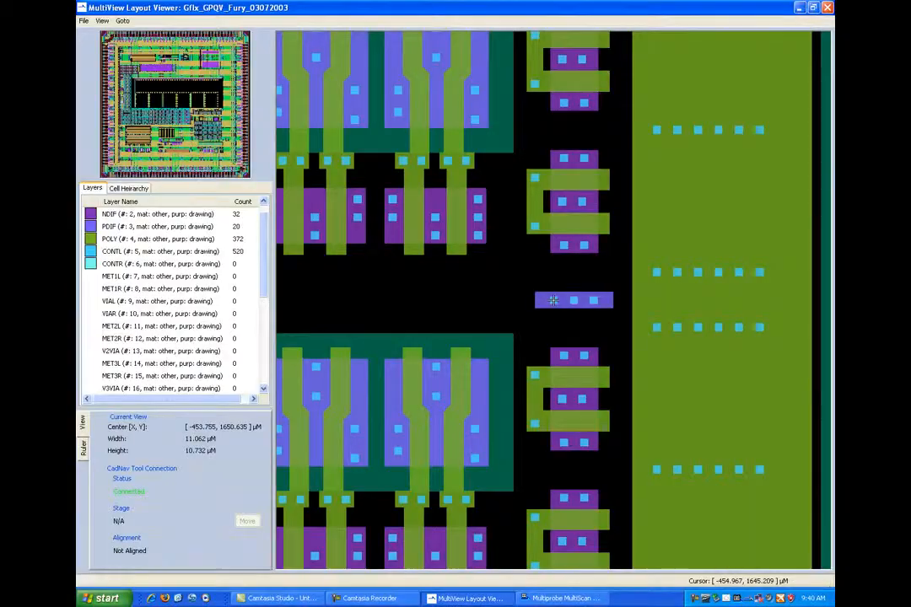
scroll(564, 318, down, 3)
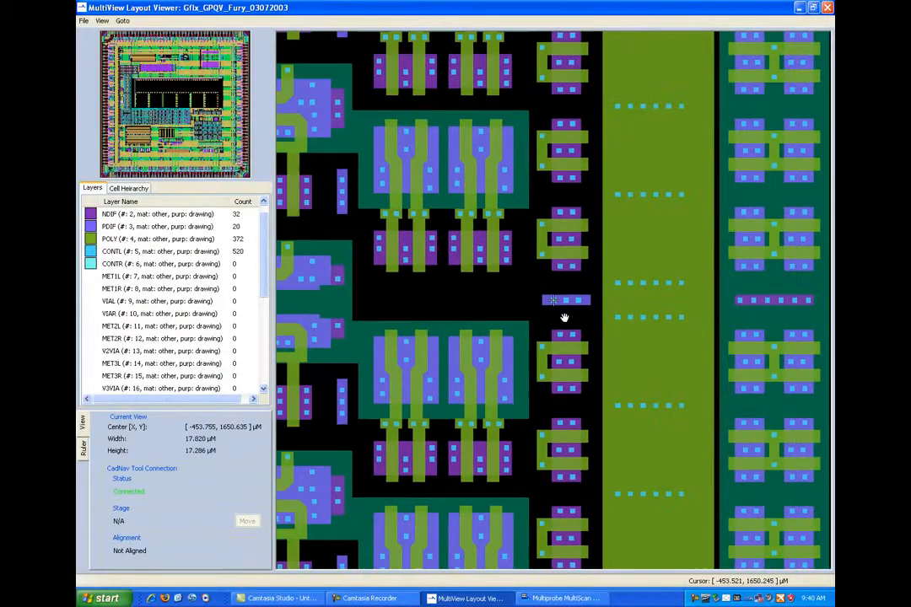
scroll(564, 318, down, 8)
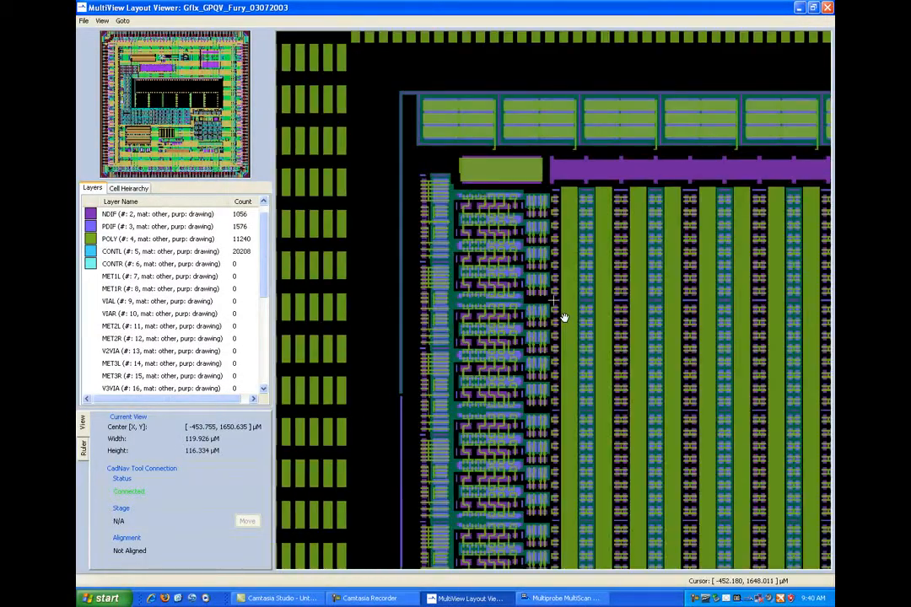
scroll(564, 318, down, 1)
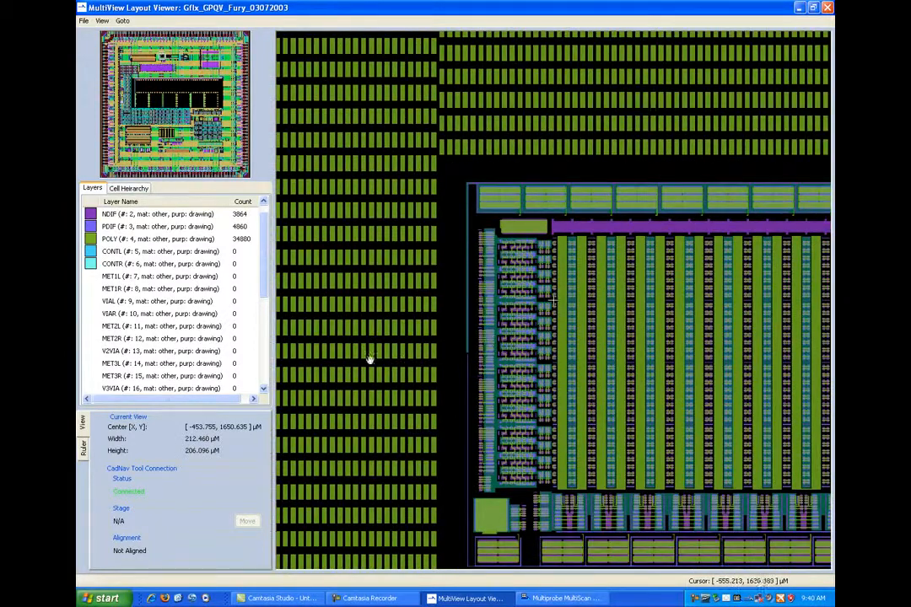
click(91, 293)
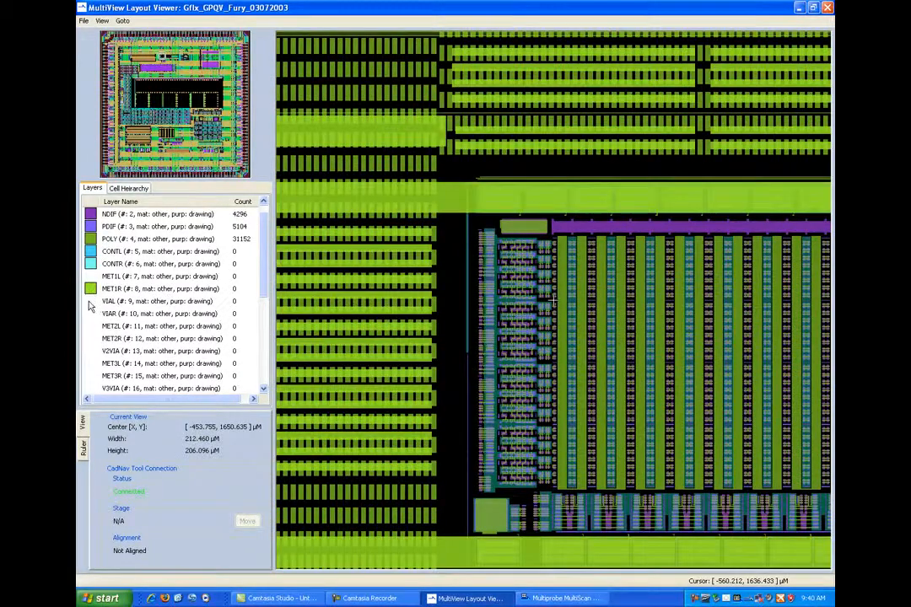
click(91, 276)
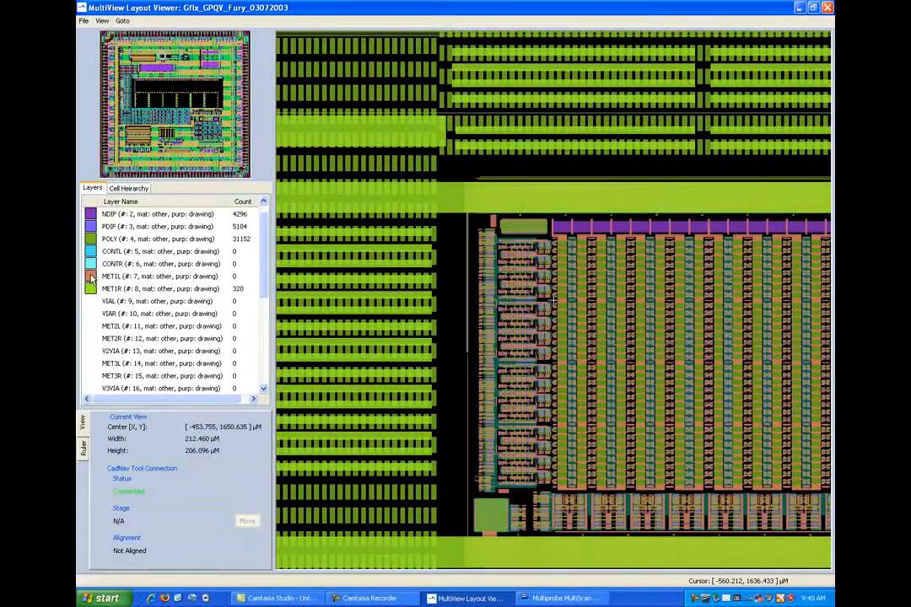
click(91, 326)
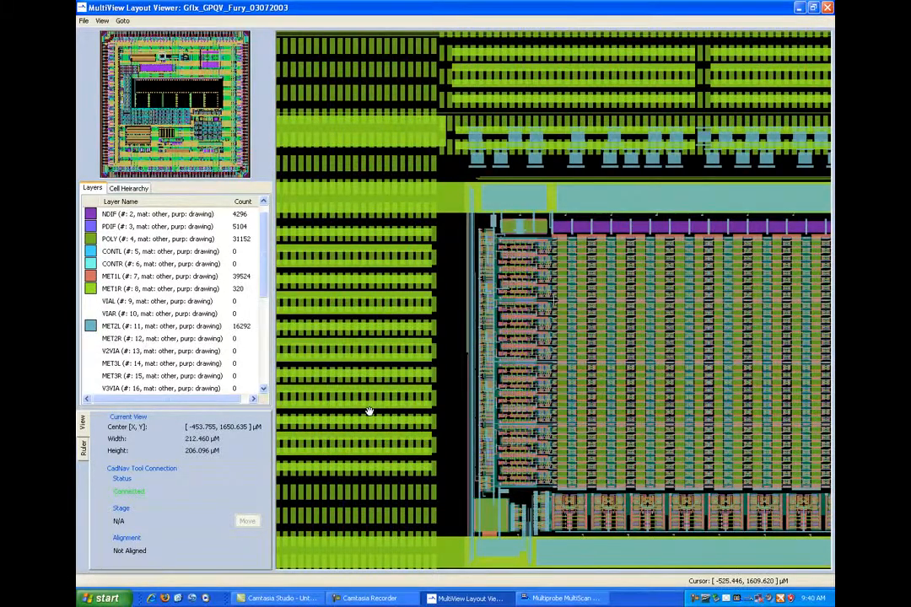
- Go to the contacts along the array edge about 47 µm below the first alignment point and hide layers MET2L, MET1R and MET1L
drag(538, 409, 575, 443)
scroll(575, 443, up, 1)
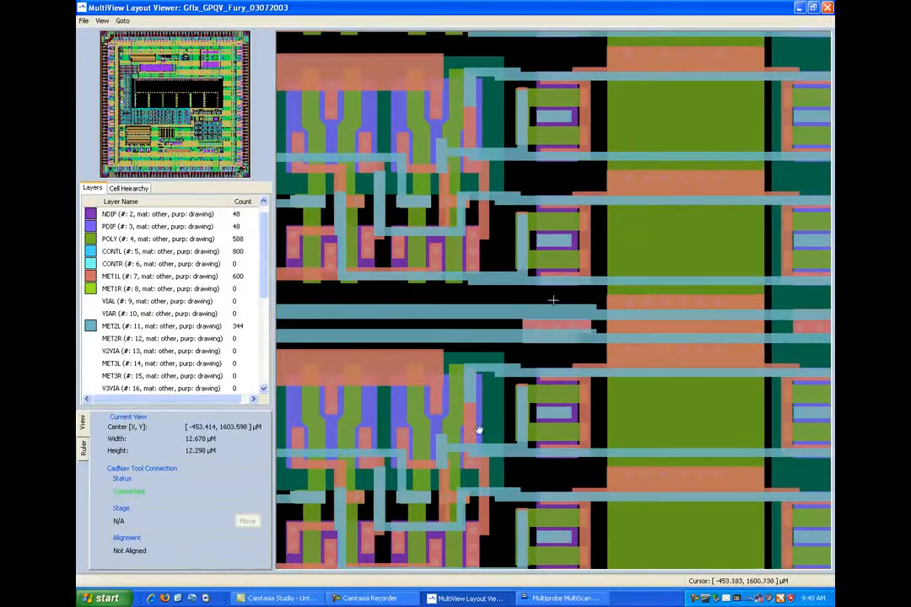
click(90, 327)
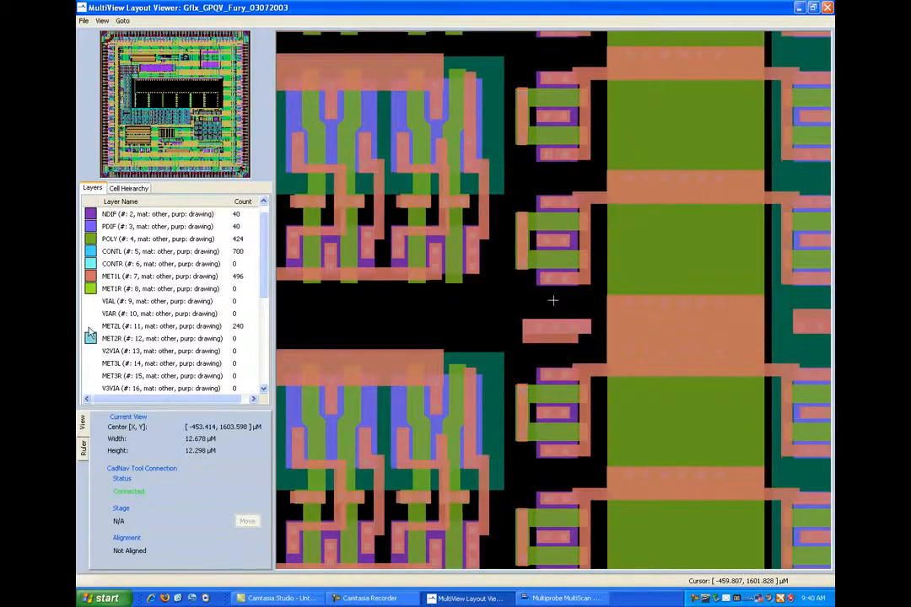
click(95, 282)
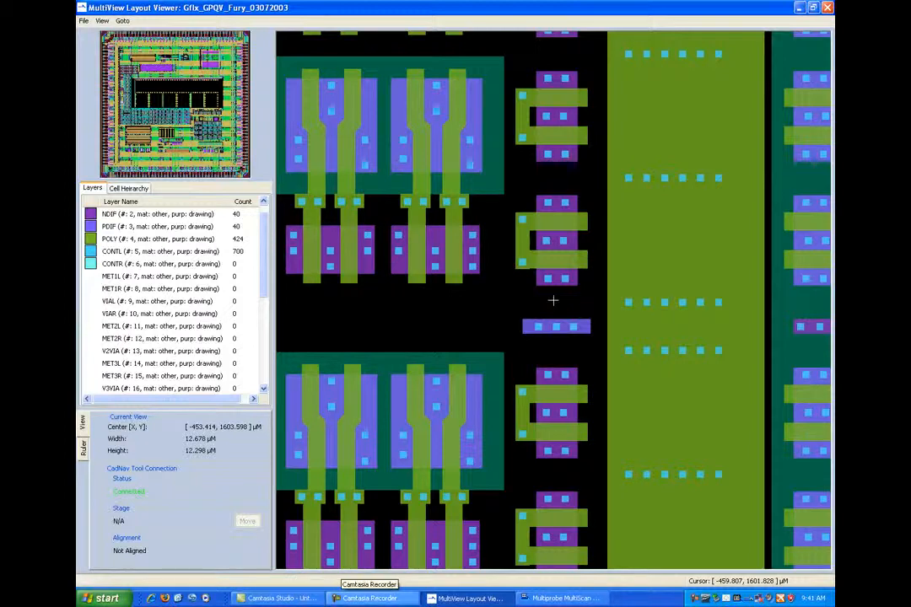
- Place Head C's cursor on the lowest contact of the column near X 0.00, Y 1.00 in MultiScan, and center the MultiView cursor on the matching contact
click(558, 598)
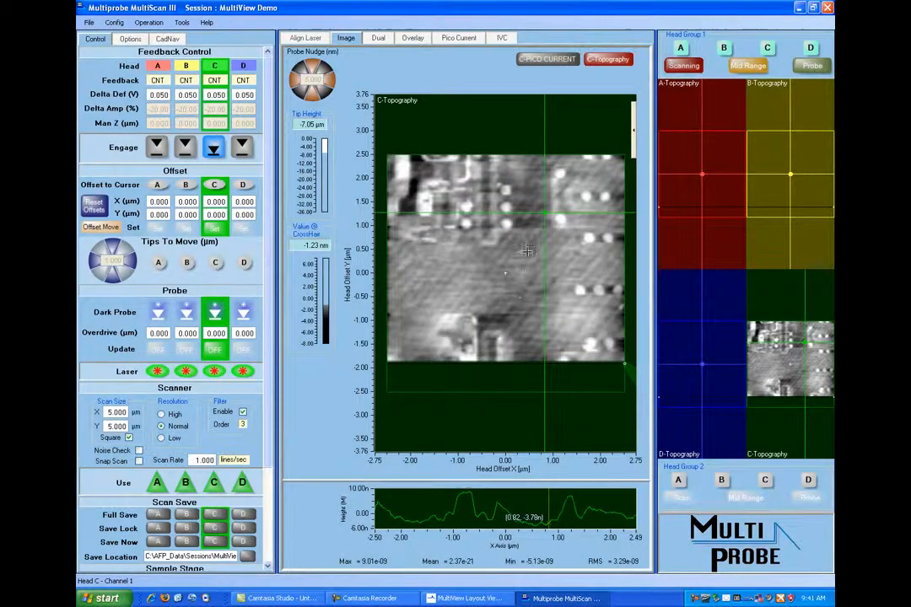
drag(544, 215, 506, 224)
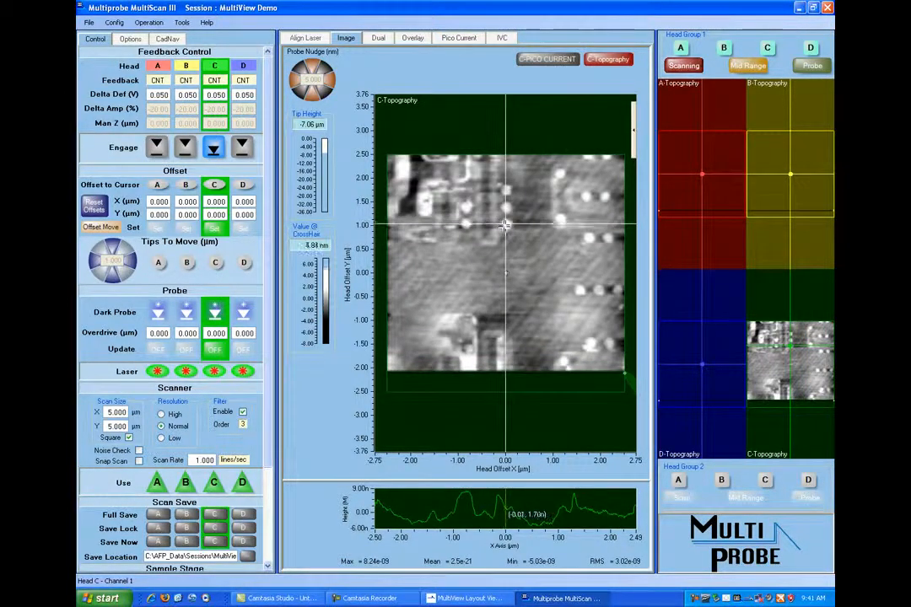
click(455, 599)
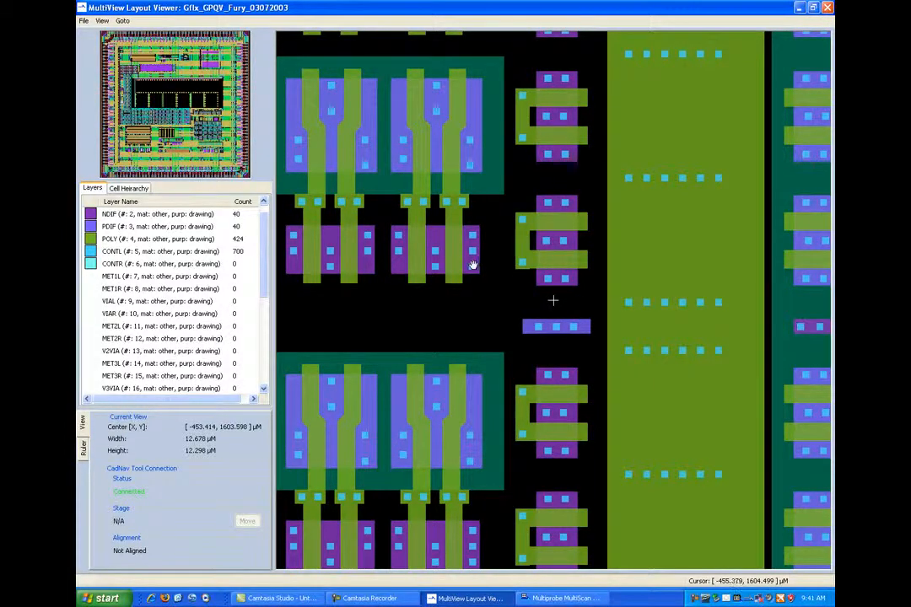
click(473, 268)
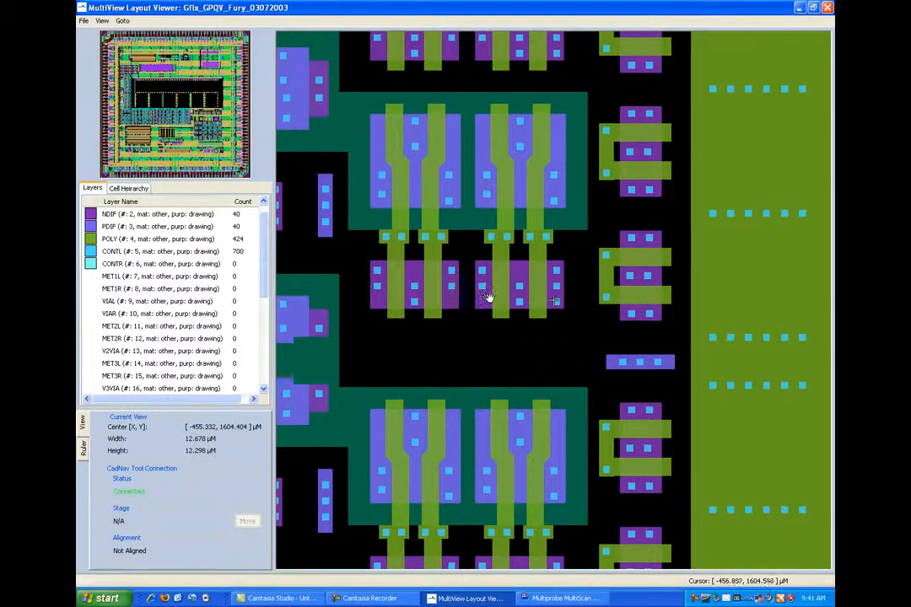
scroll(489, 298, up, 4)
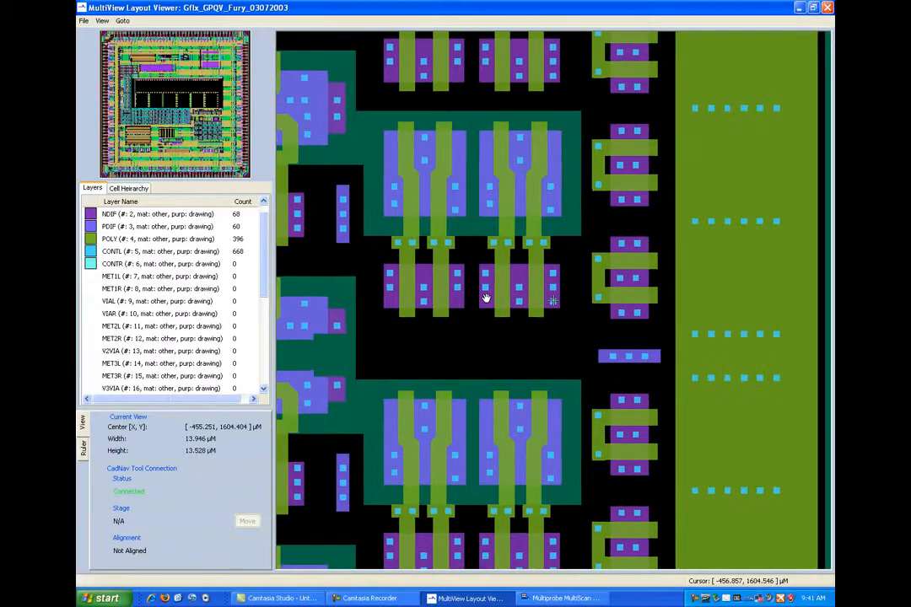
scroll(486, 298, up, 1)
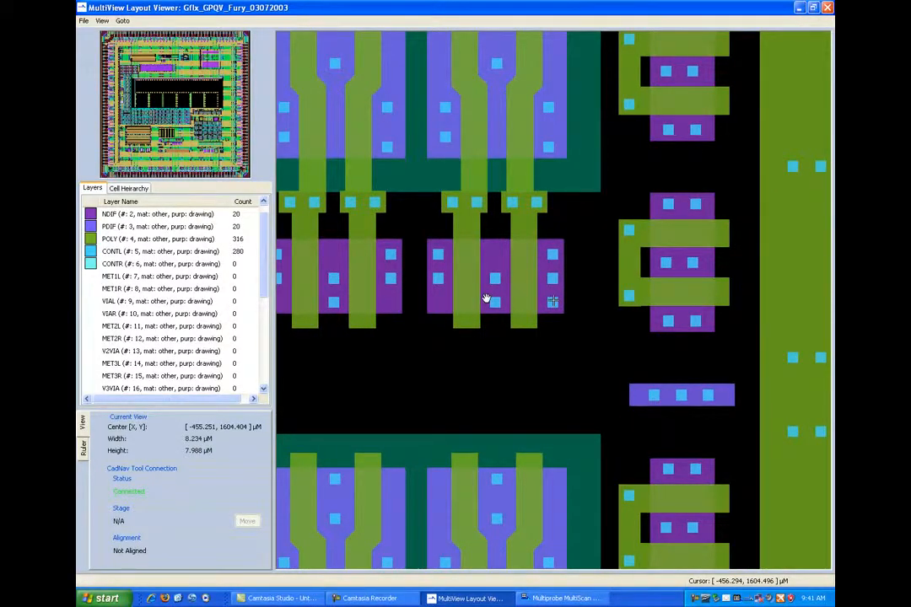
drag(486, 297, 486, 296)
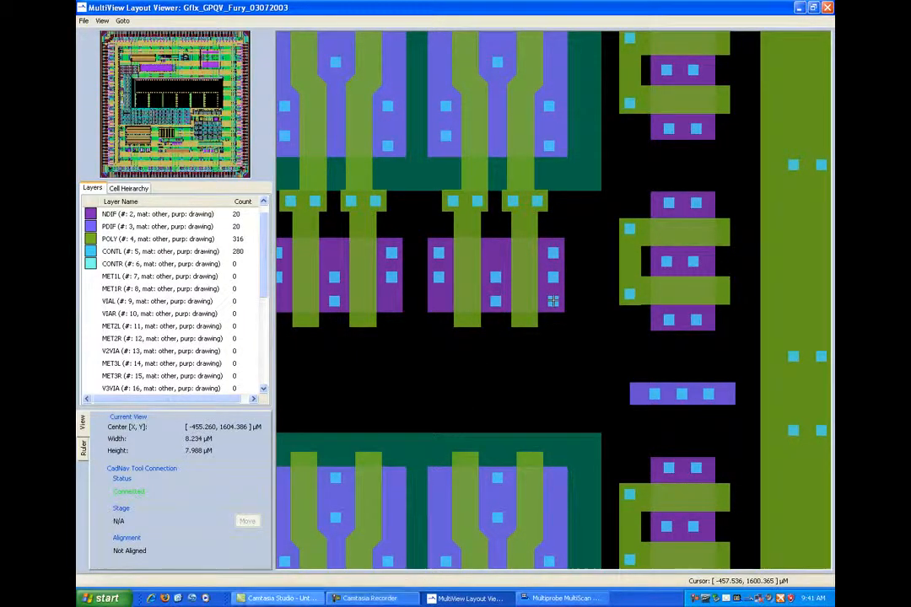
- Switch to MultiScan and record the second CadNav 3Pt Alignment point from the matched contact
click(535, 599)
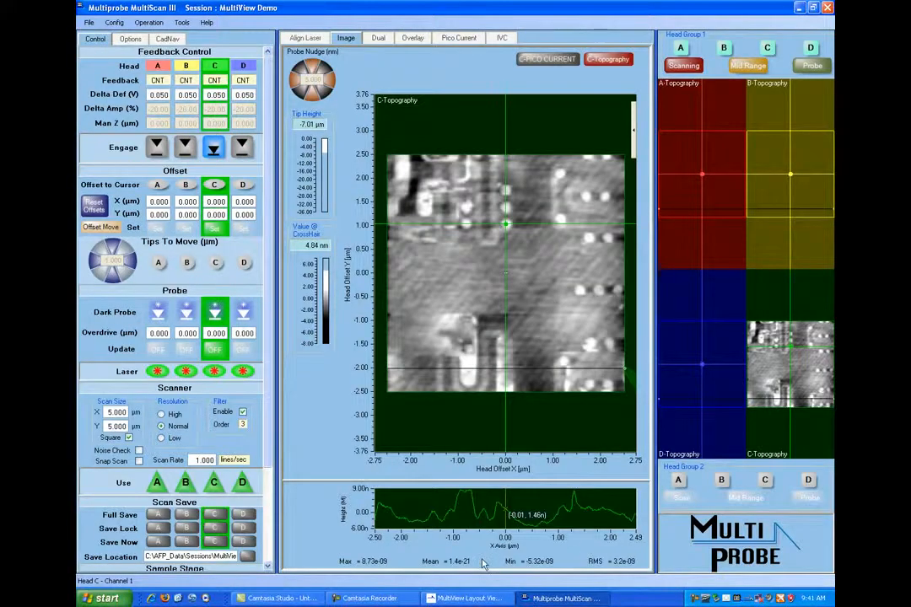
click(164, 38)
click(209, 113)
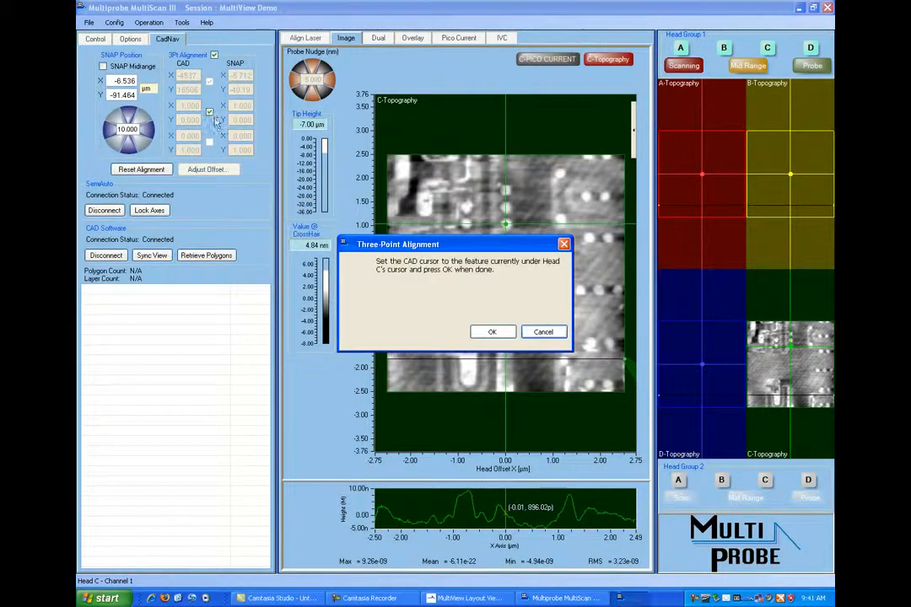
click(496, 333)
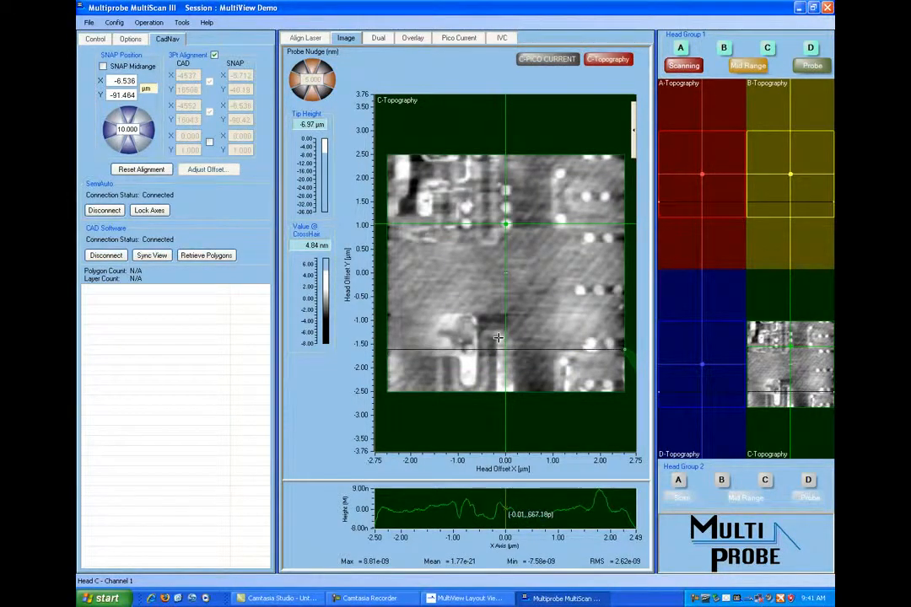
- Set Head Group 1 to mid range, engage Head C, and start a topography scan at the new stage position
click(749, 67)
click(92, 40)
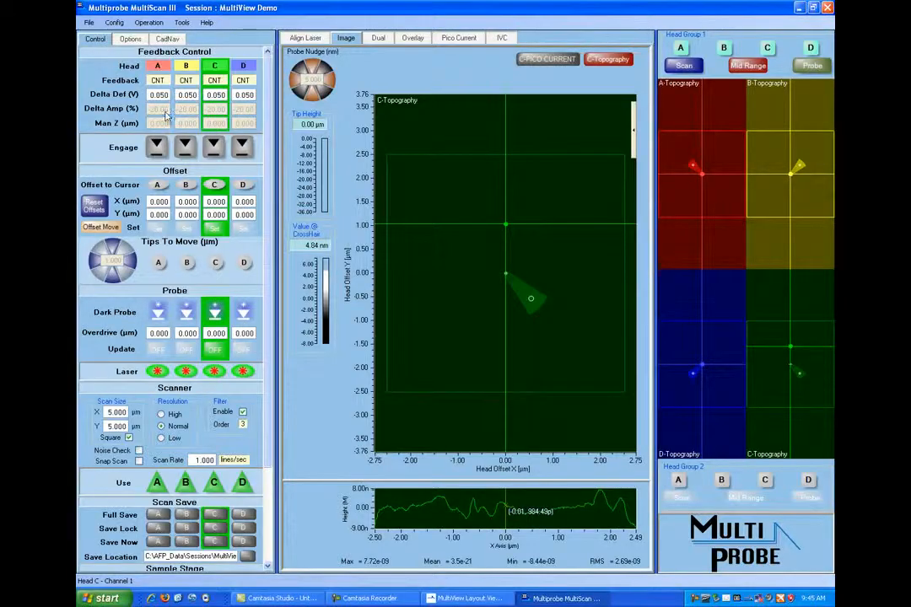
click(214, 150)
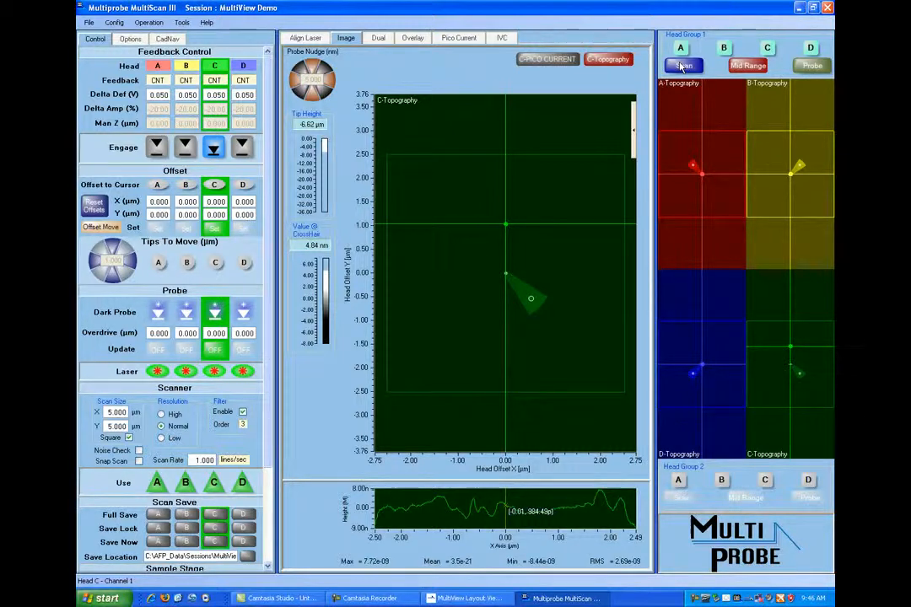
click(683, 66)
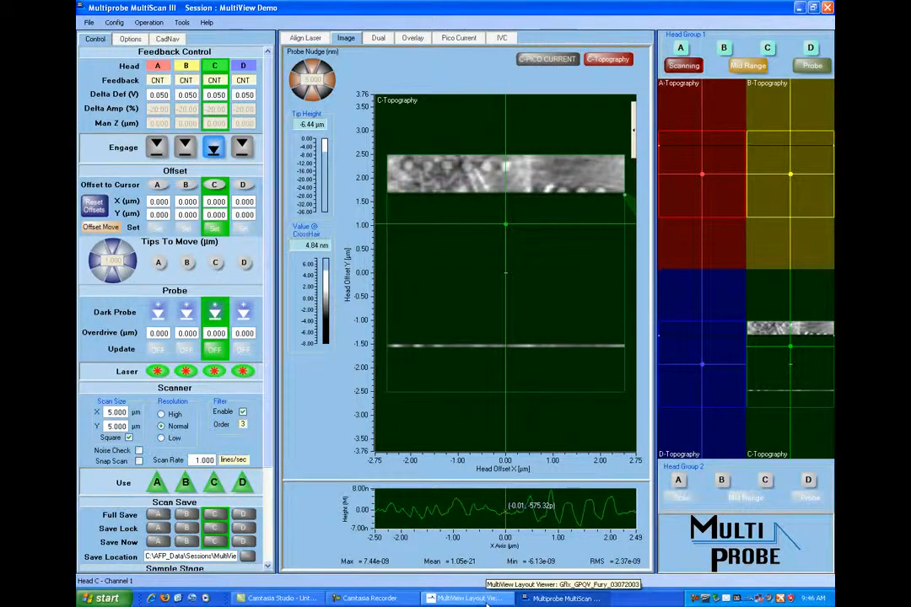
- Switch to the MultiView layout, widen the view to the whole array block, and show layer MET2L
click(487, 602)
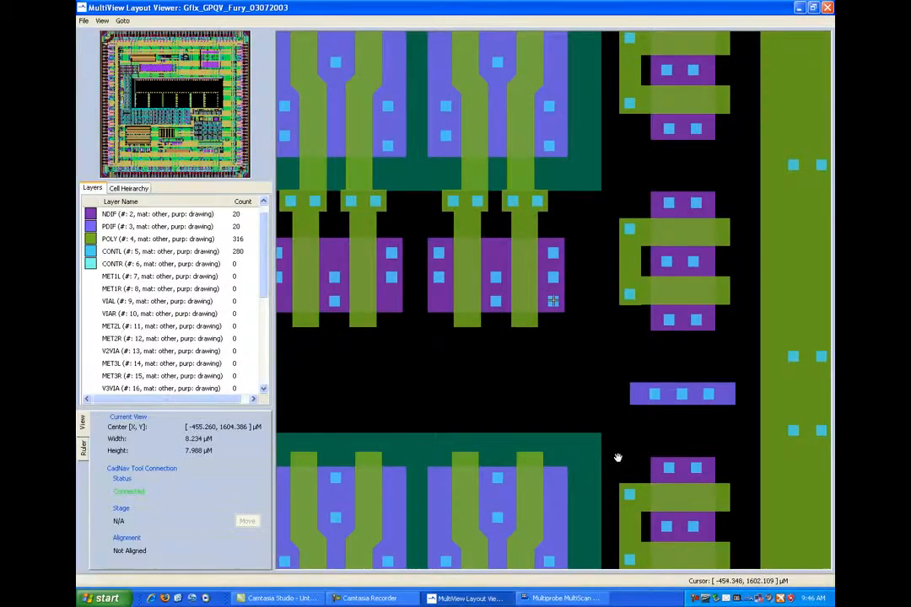
scroll(627, 432, down, 5)
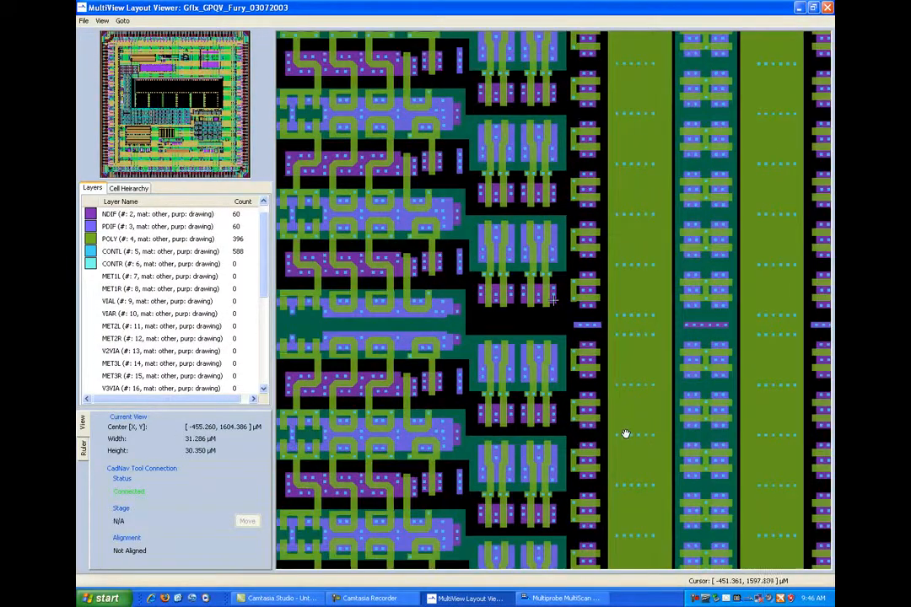
scroll(623, 436, down, 5)
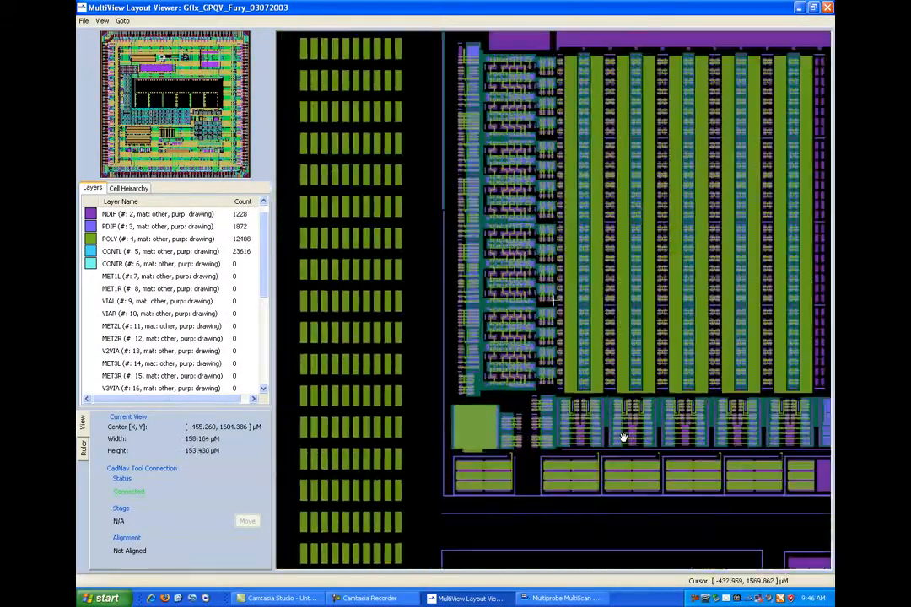
scroll(623, 436, down, 2)
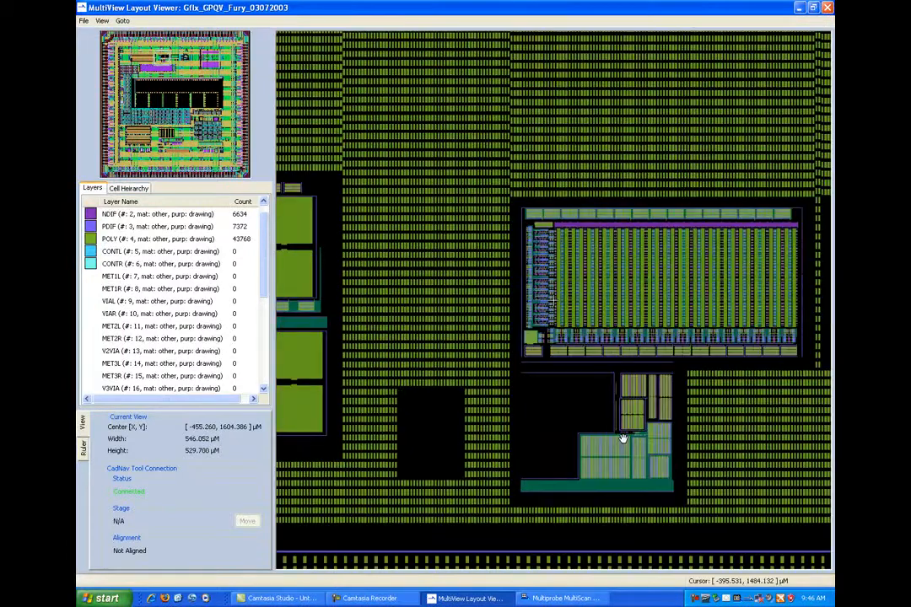
click(90, 327)
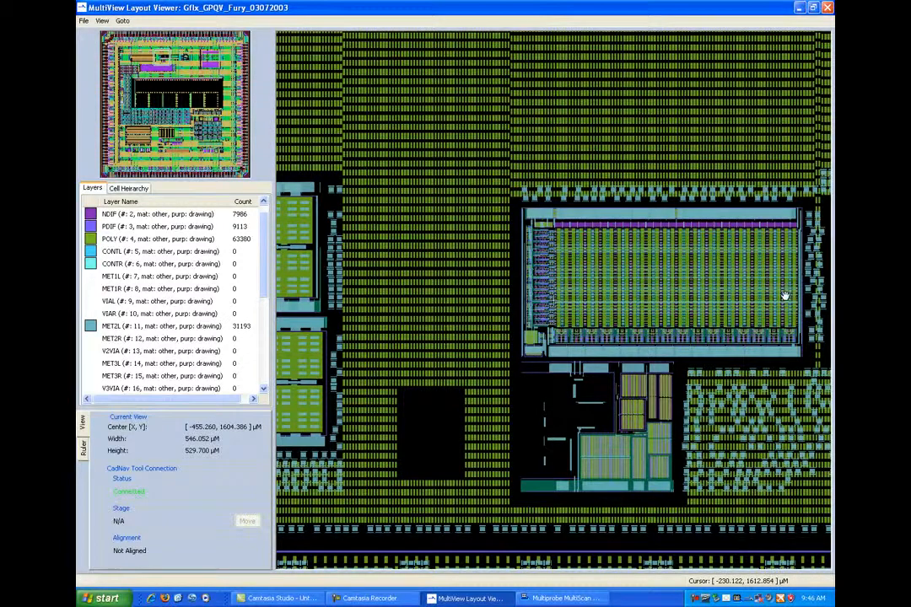
- Go to the contacts at the array's right edge, about 238 µm across from the second alignment point, and hide layer MET2L
scroll(809, 315, up, 10)
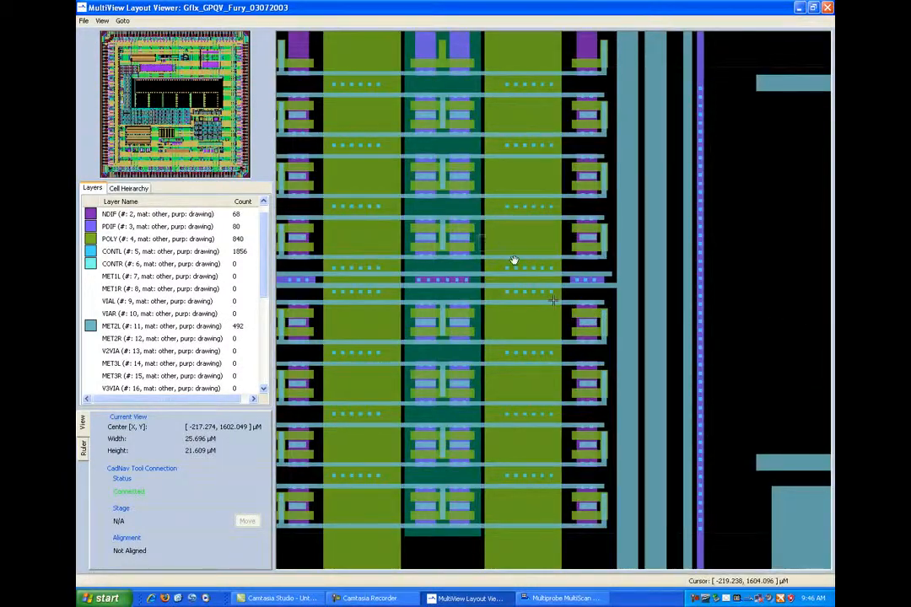
scroll(614, 347, up, 4)
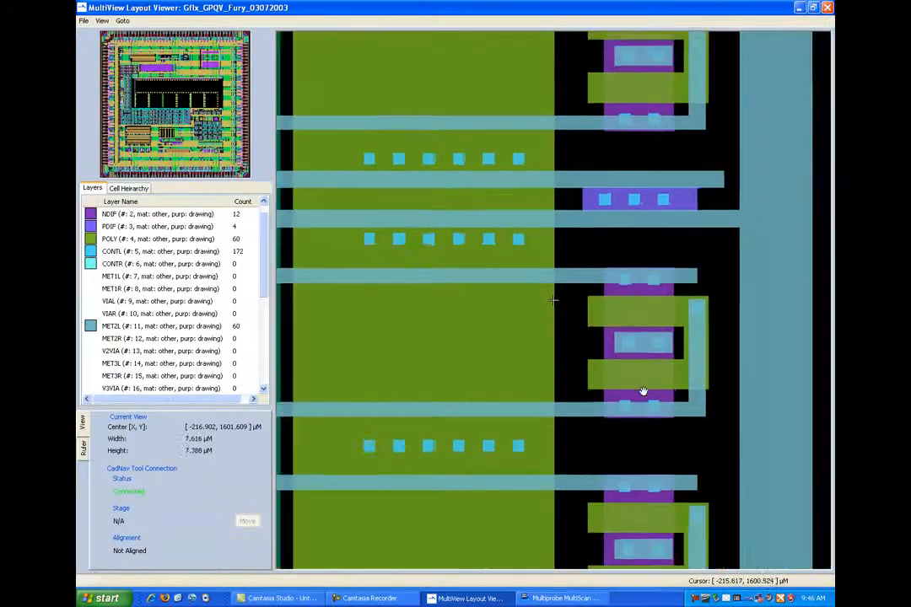
scroll(643, 393, down, 1)
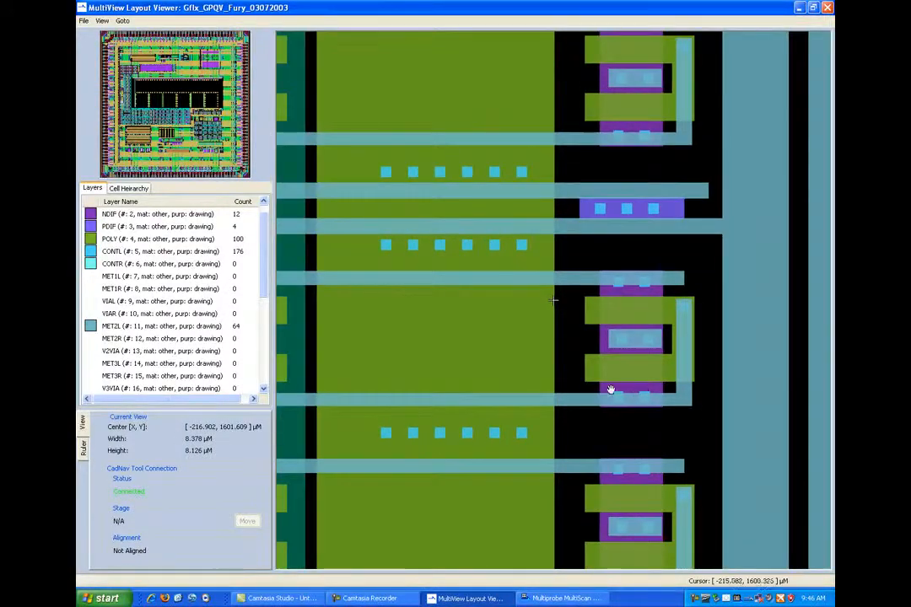
click(90, 329)
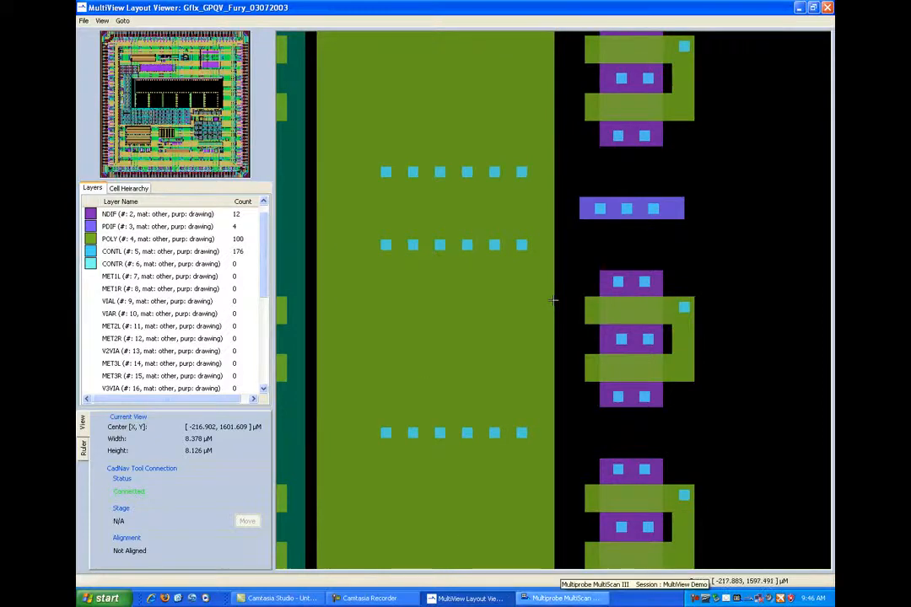
- Switch to MultiScan and place Head C's cursor on the leftmost contact of the upper three-contact row, near X 1.22 µm
click(582, 599)
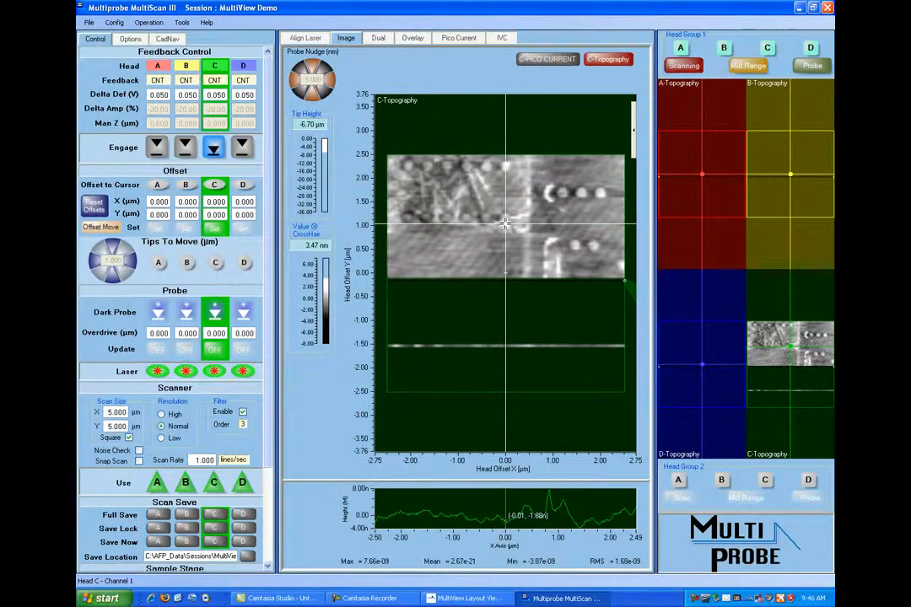
drag(505, 223, 561, 193)
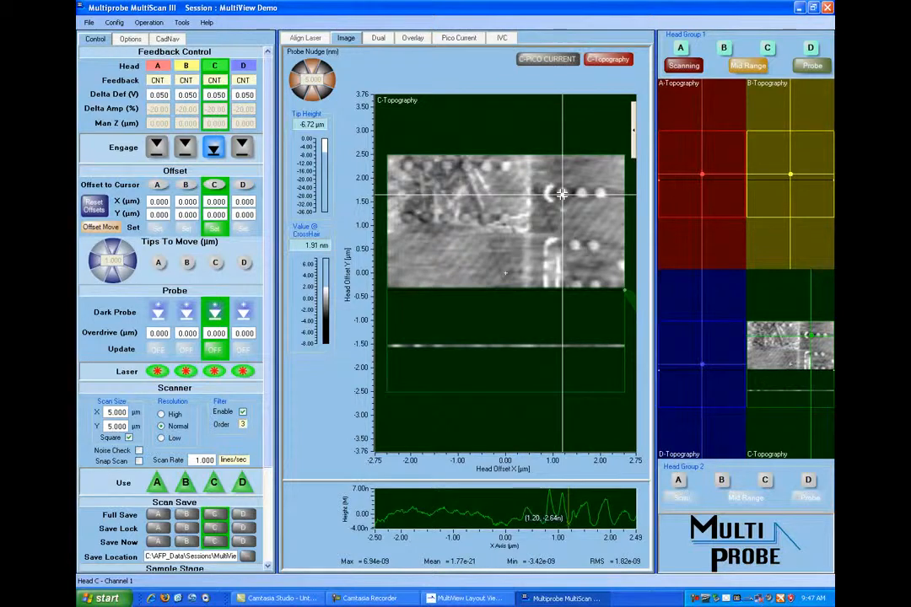
drag(562, 194, 564, 193)
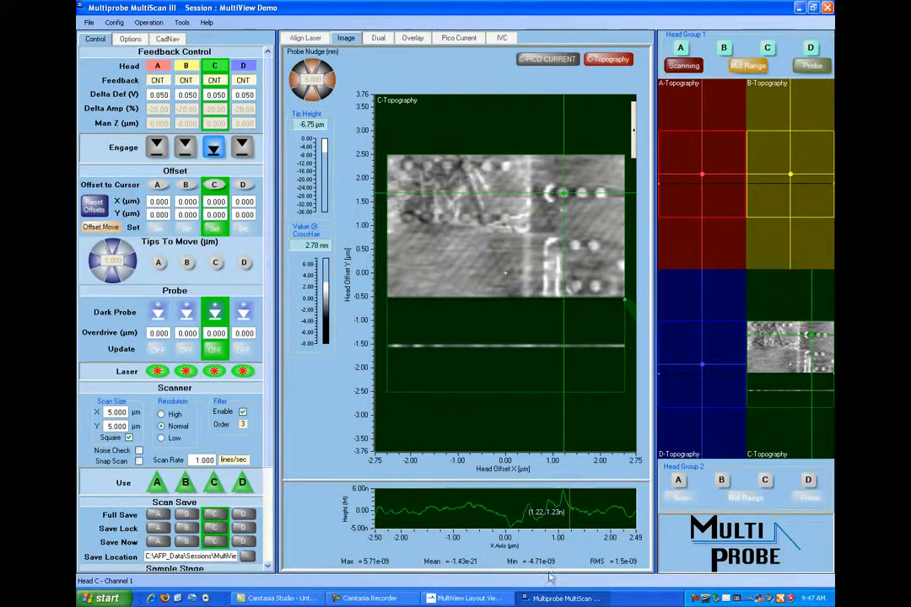
- Switch to the MultiView layout and center the cursor on the leftmost contact of the three-contact PDIF strip
click(470, 599)
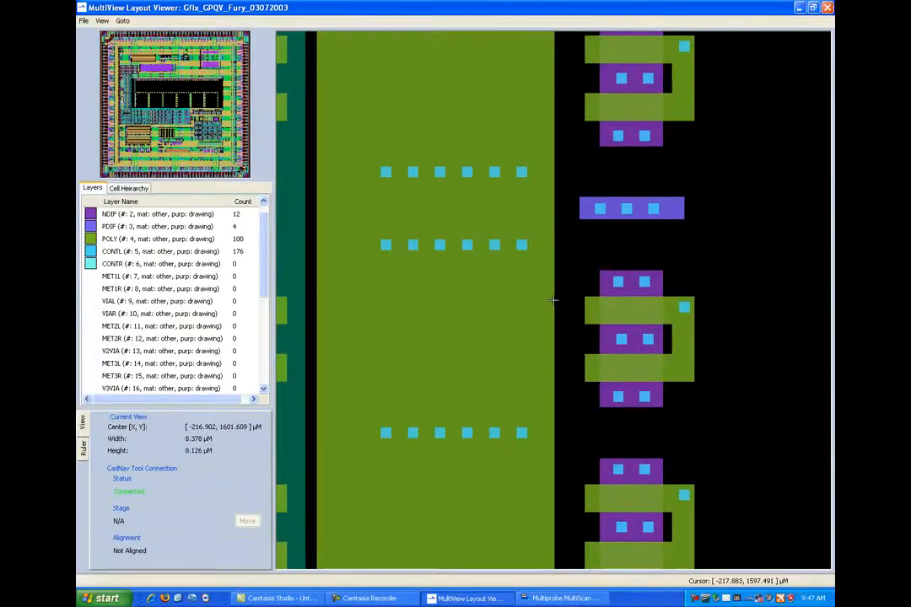
click(600, 208)
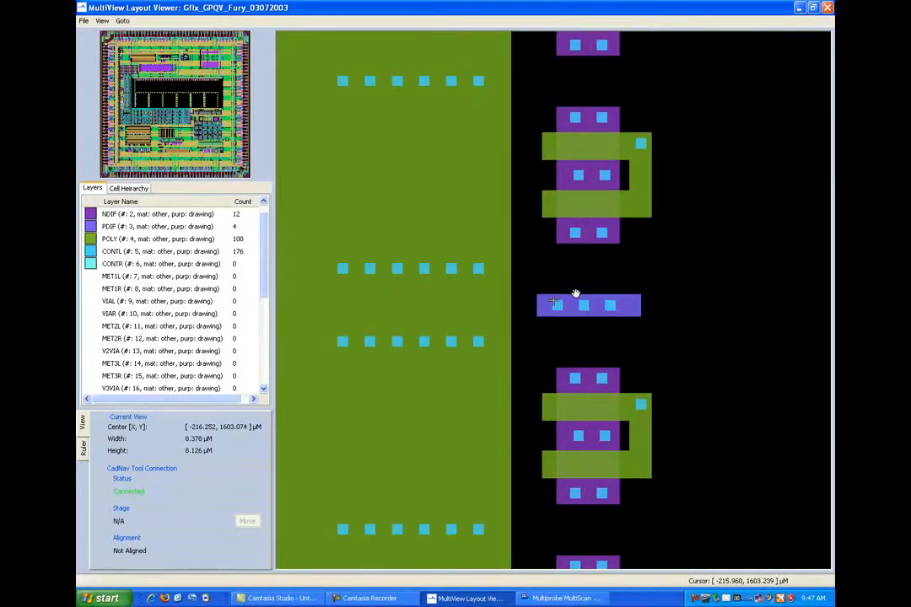
drag(533, 306, 529, 306)
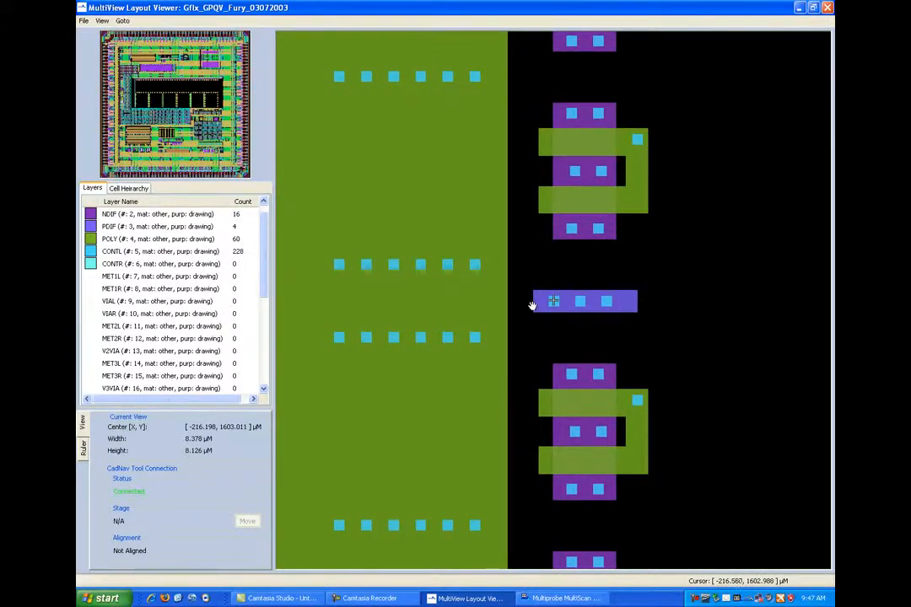
- Switch to MultiScan and record the third CadNav 3Pt Alignment point from the matched contact
click(524, 597)
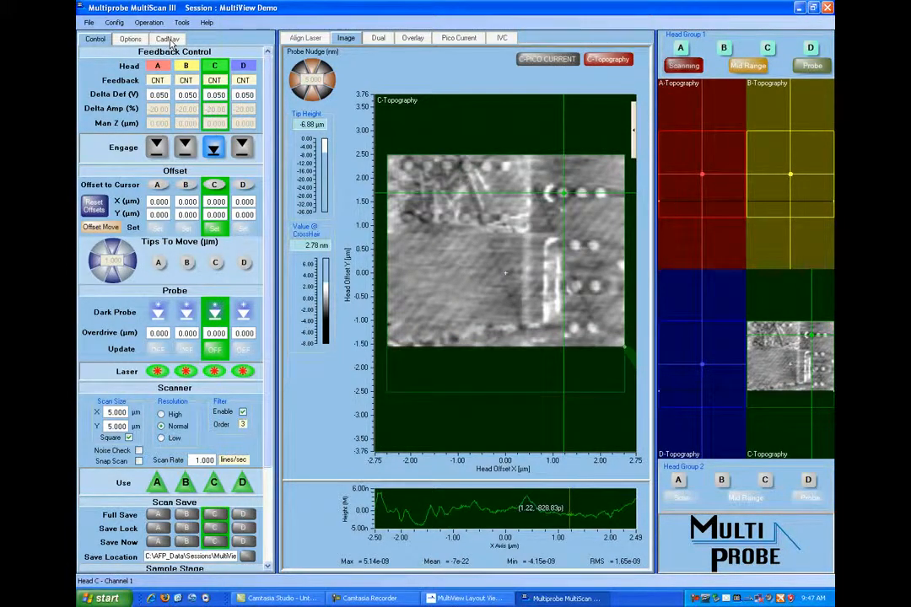
click(168, 40)
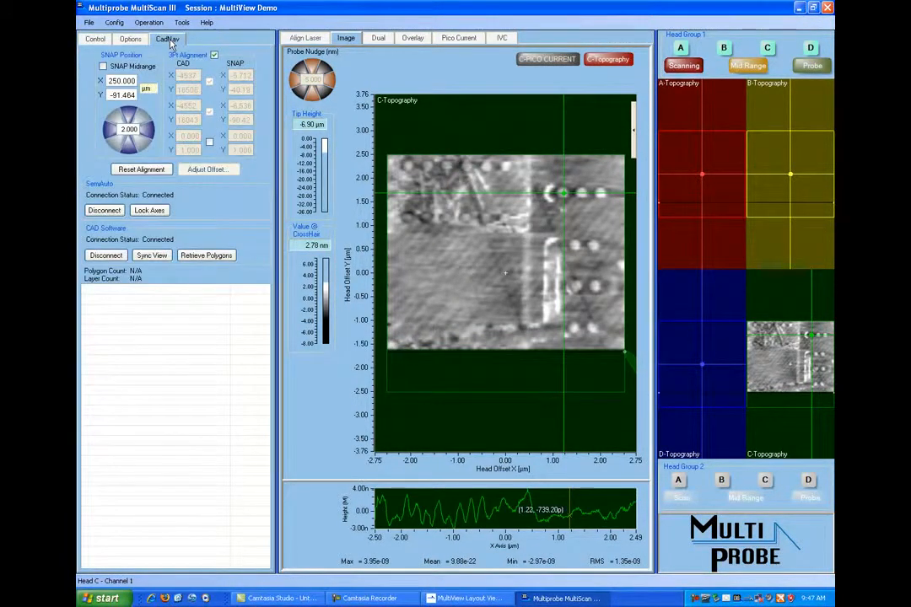
click(209, 143)
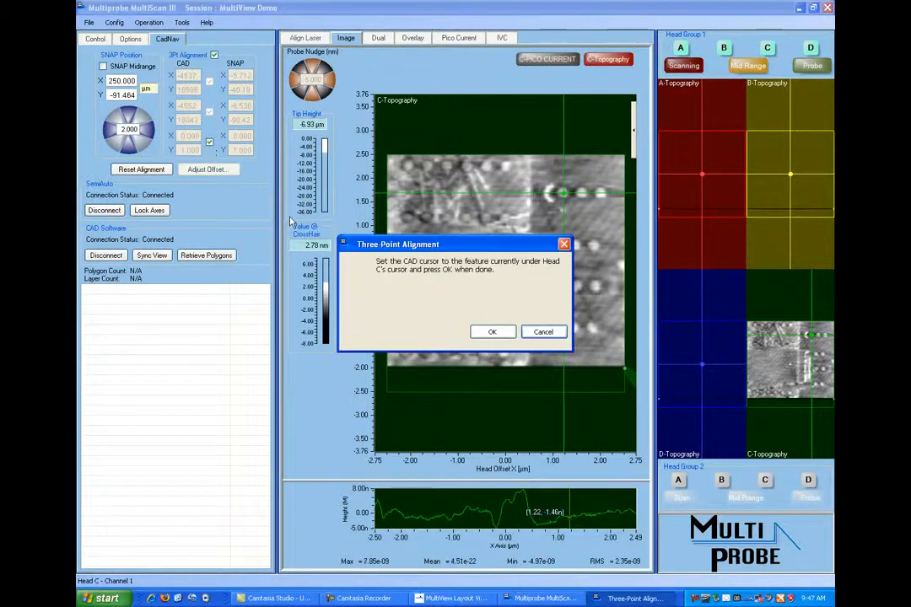
click(492, 332)
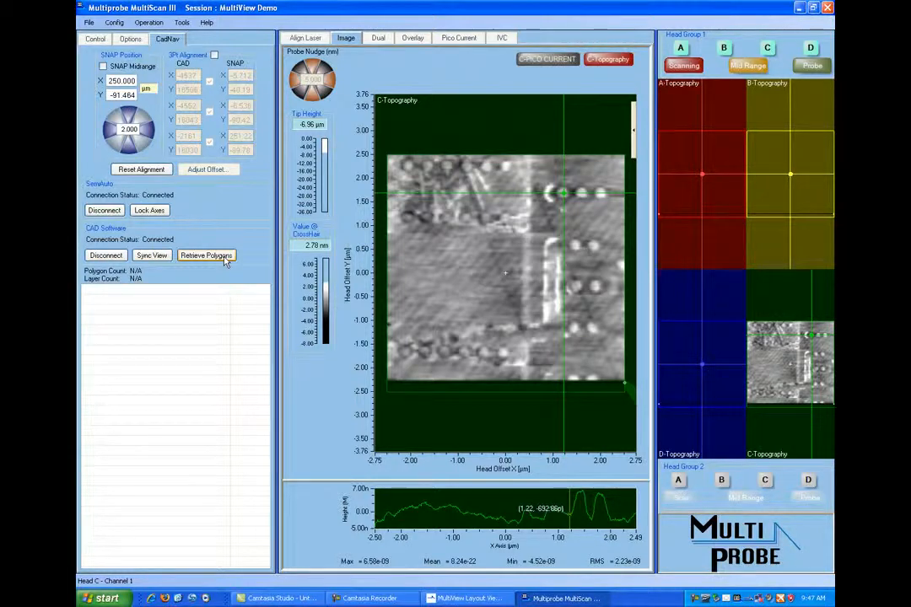
- Retrieve the layout polygons around Head C's topography scan, set the scan's opacity to about 80, and view the surrounding overlay
click(225, 261)
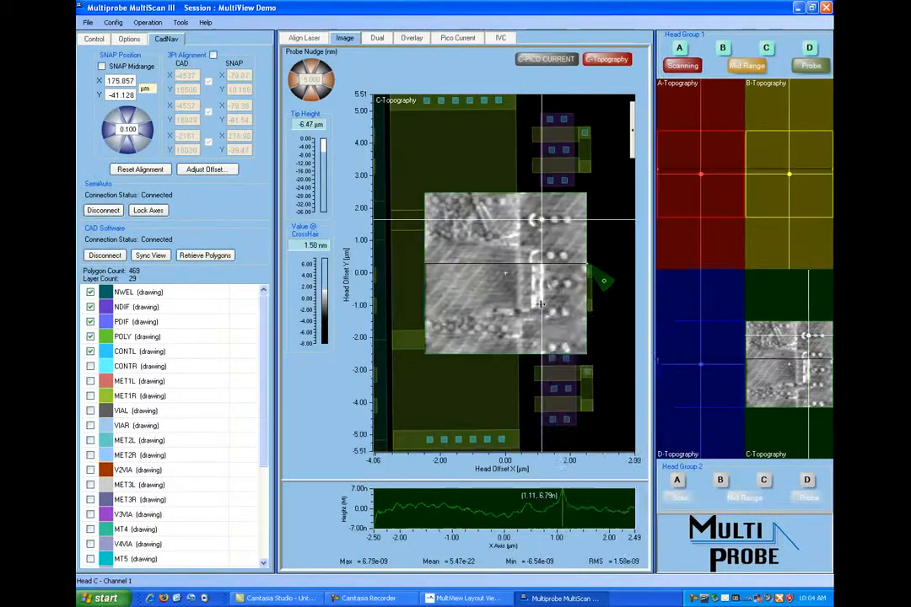
right_click(542, 306)
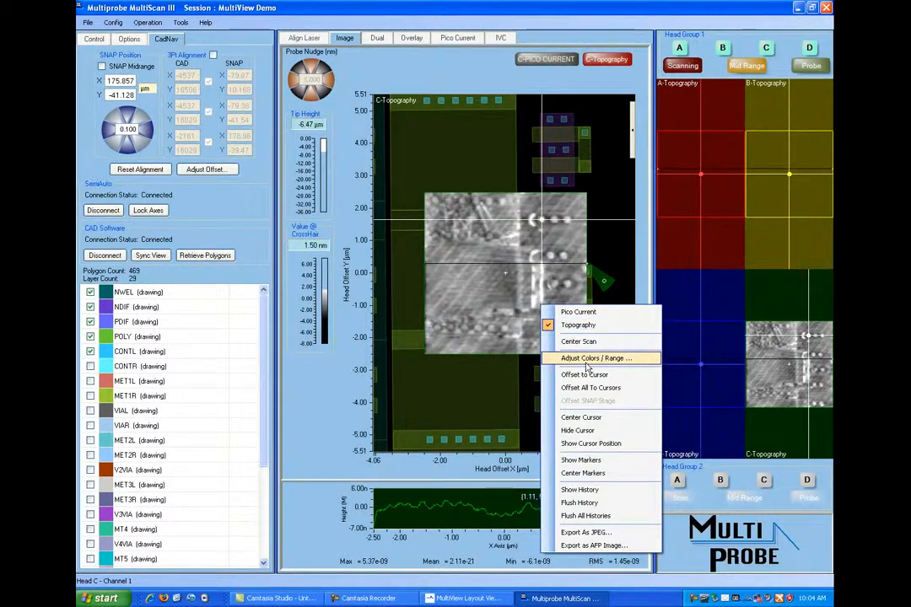
click(586, 358)
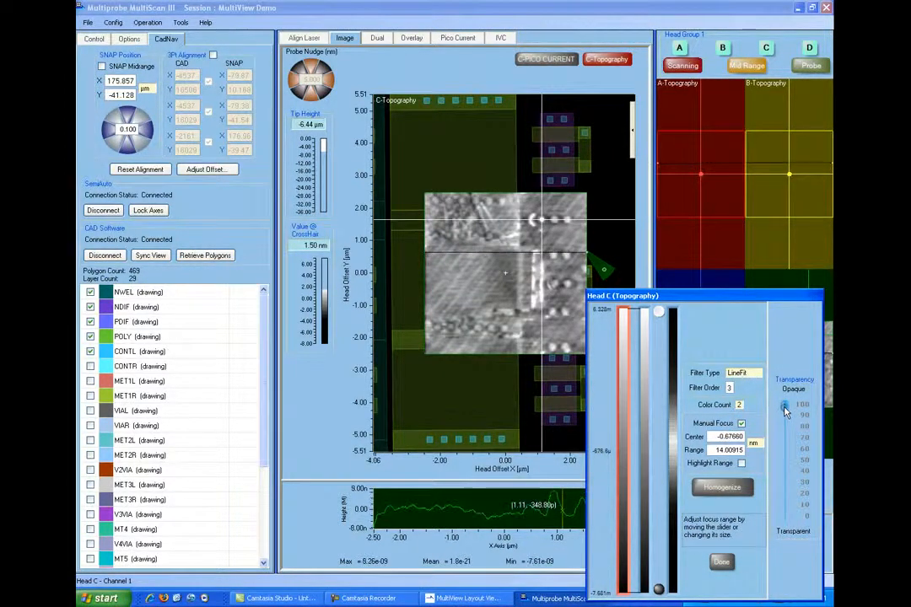
drag(783, 406, 803, 439)
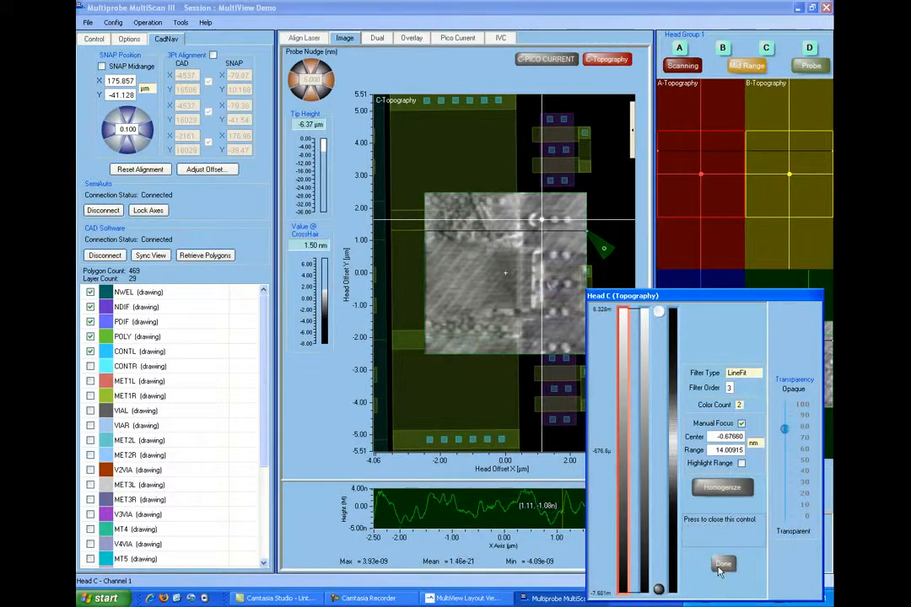
click(721, 562)
scroll(472, 287, down, 3)
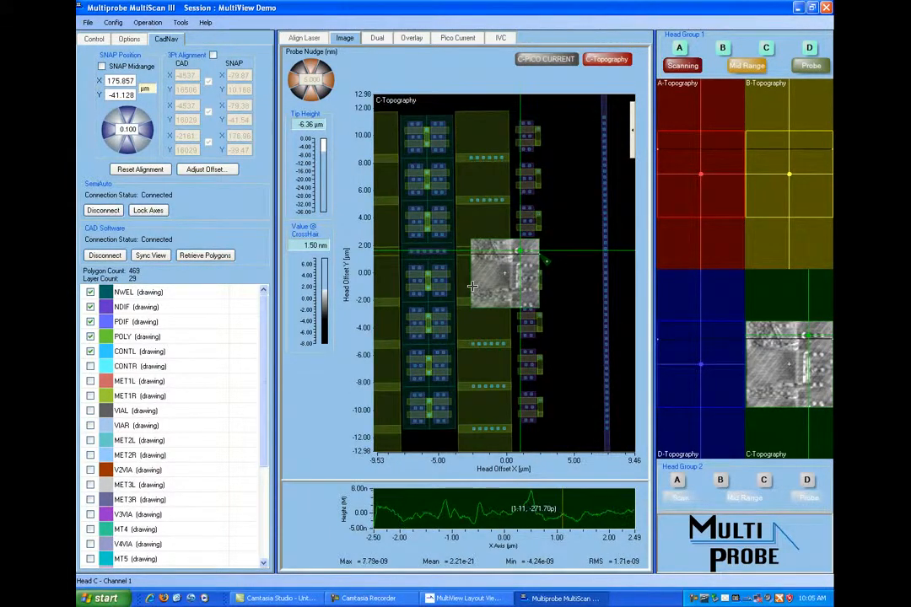
scroll(472, 288, down, 1)
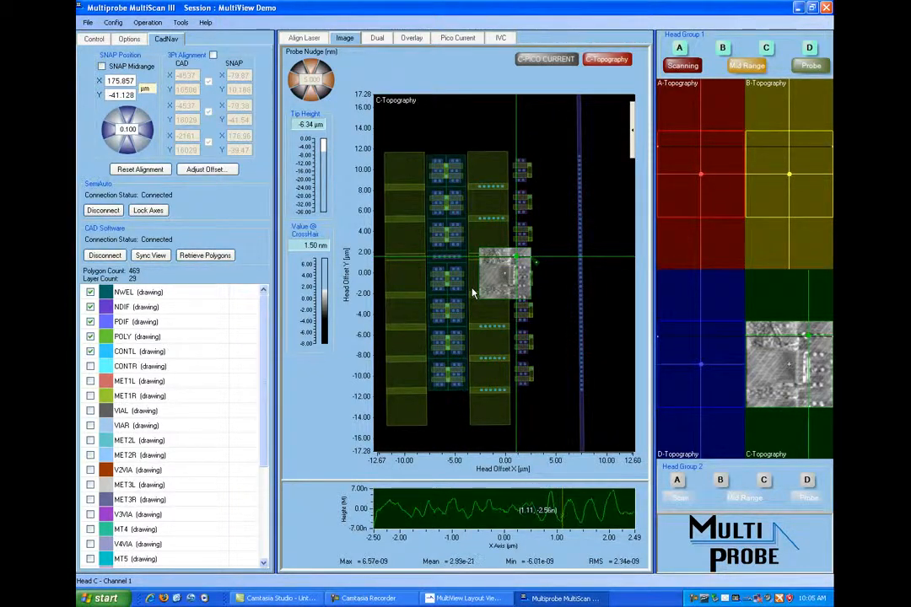
scroll(472, 294, up, 1)
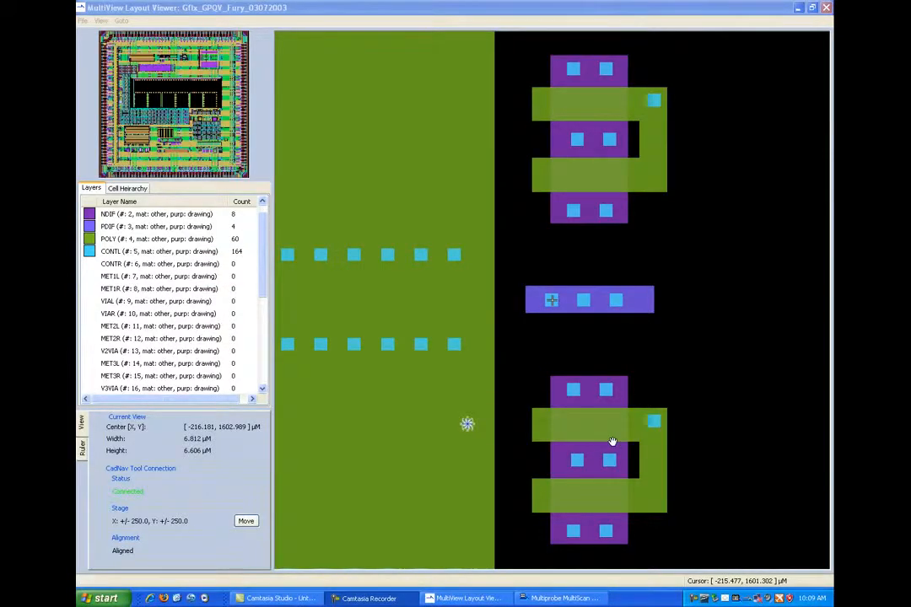
- Switch to the MultiView layout and move the stage to the poly column inside the left array, centered at -292.147, 1628.622 µm
scroll(613, 437, down, 6)
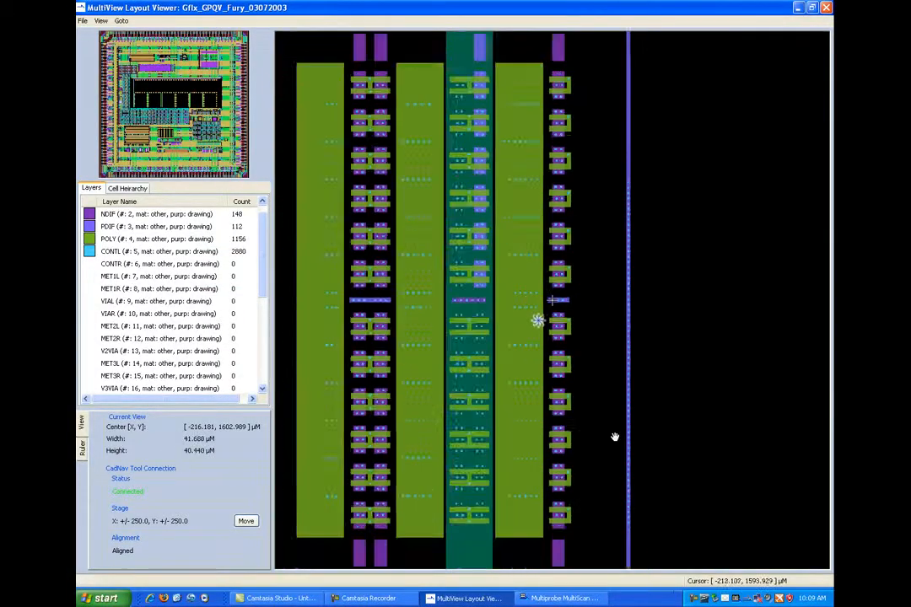
scroll(614, 436, down, 4)
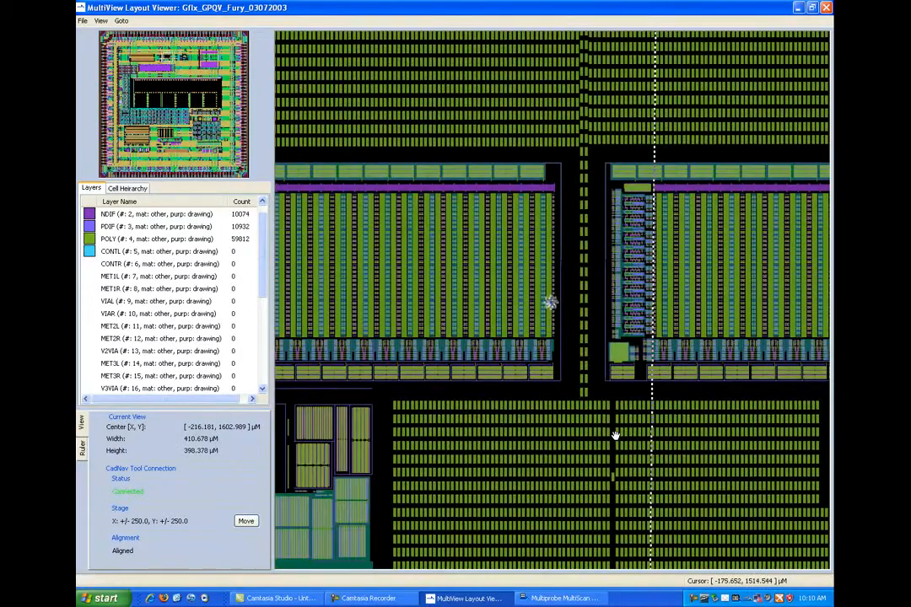
scroll(614, 436, down, 1)
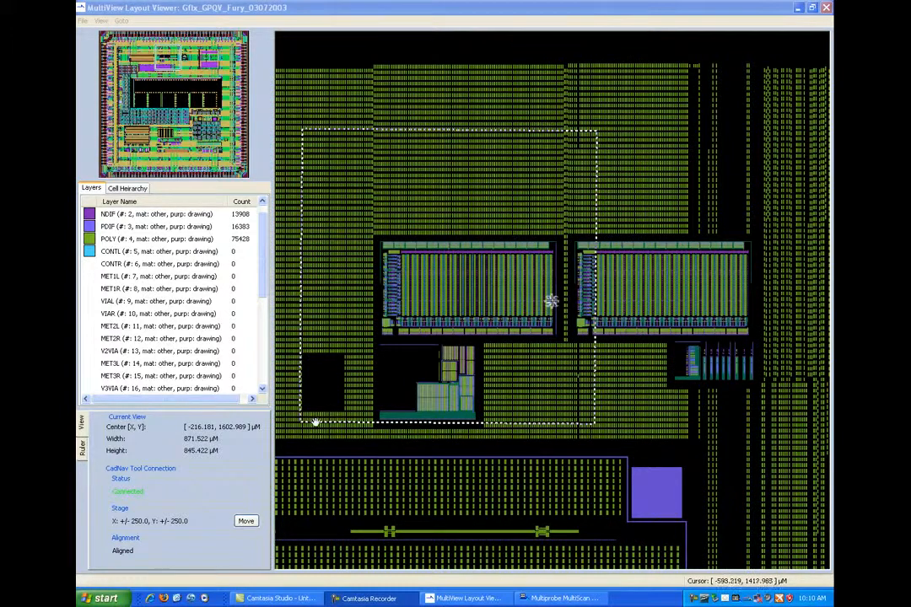
click(246, 521)
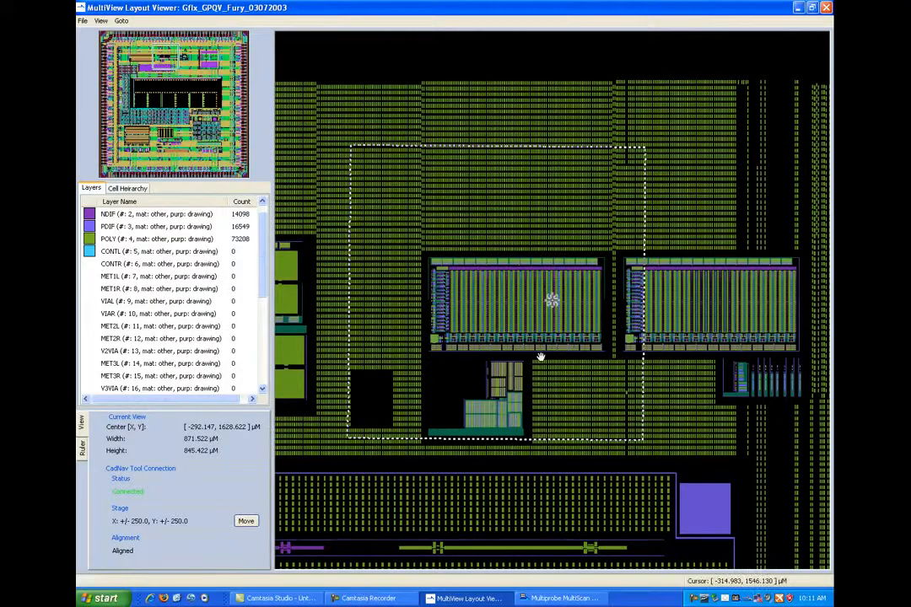
scroll(551, 301, up, 3)
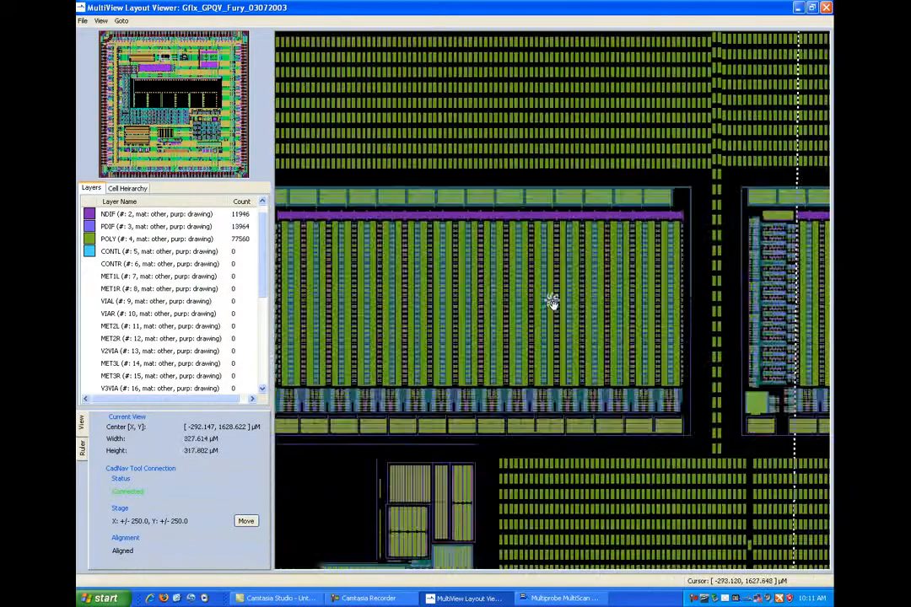
scroll(551, 302, up, 4)
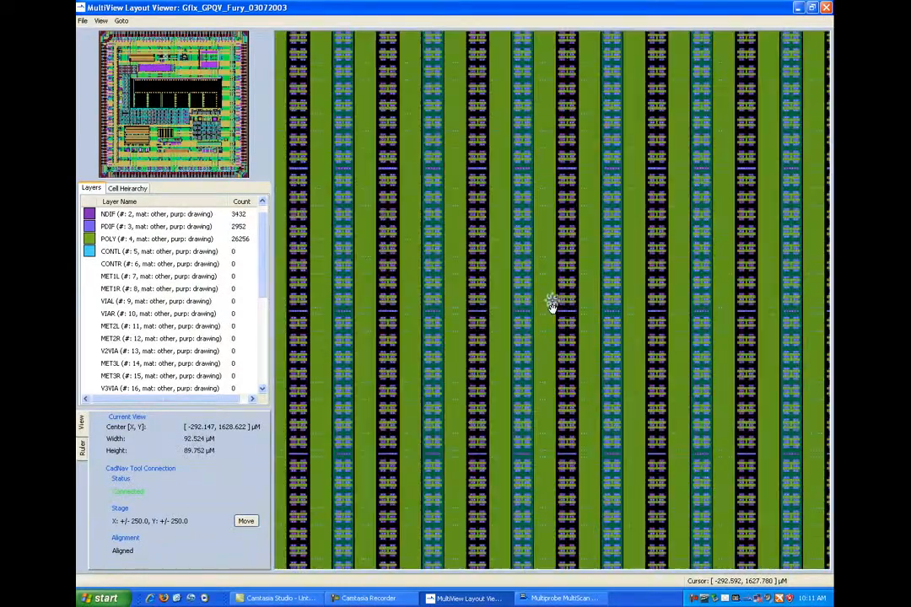
scroll(550, 303, up, 2)
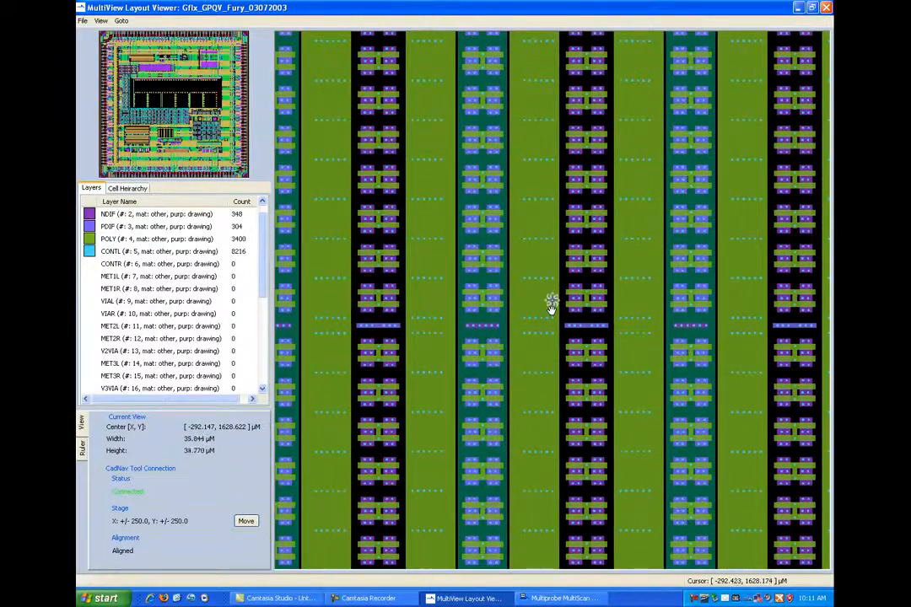
scroll(550, 306, up, 1)
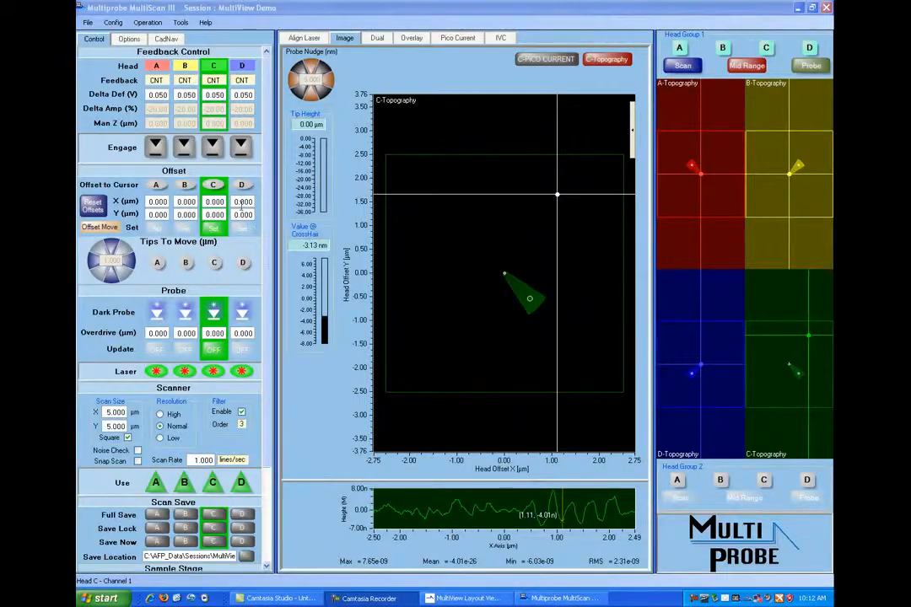
- Switch to MultiScan, start an engaged Head C topography scan at the new location, and retrieve its layout polygons
click(213, 148)
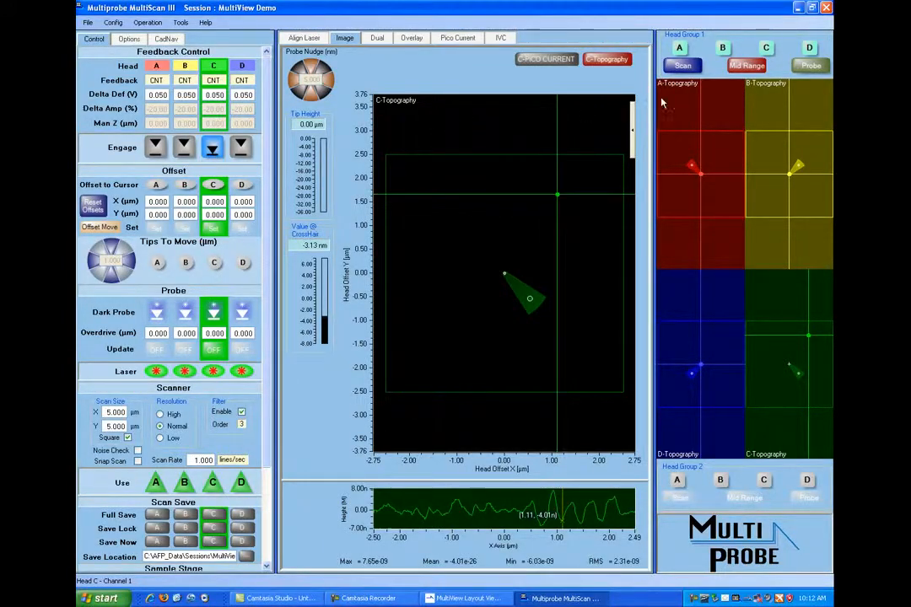
click(686, 66)
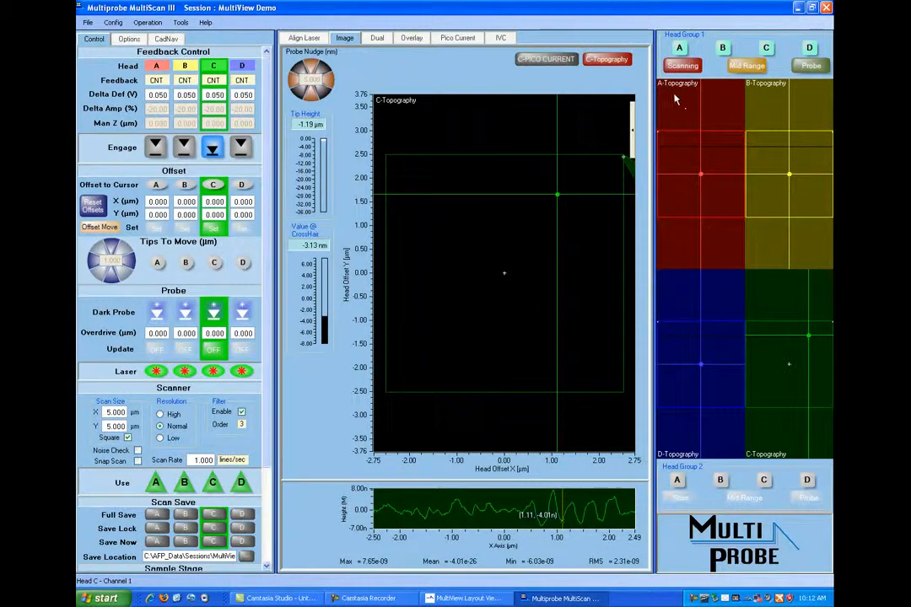
click(166, 40)
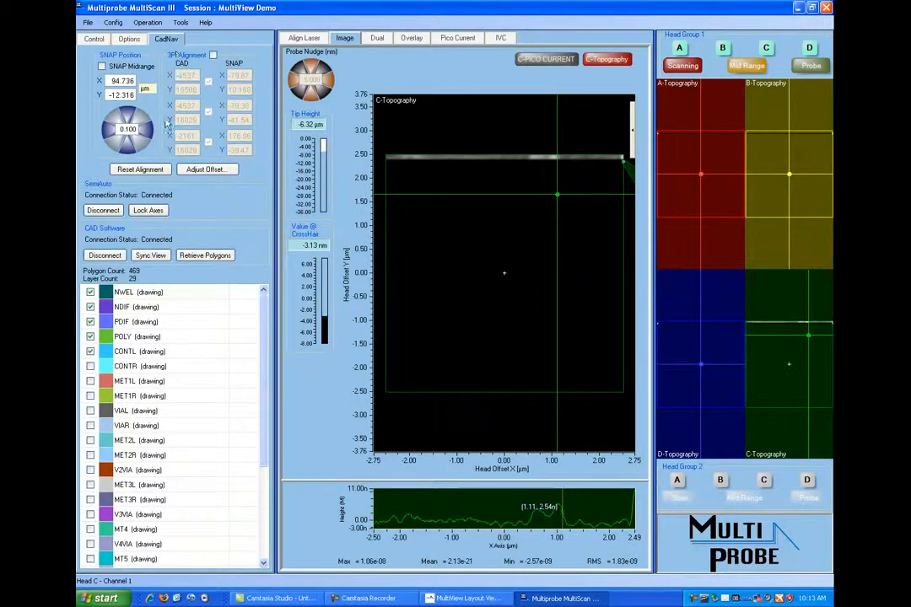
click(203, 256)
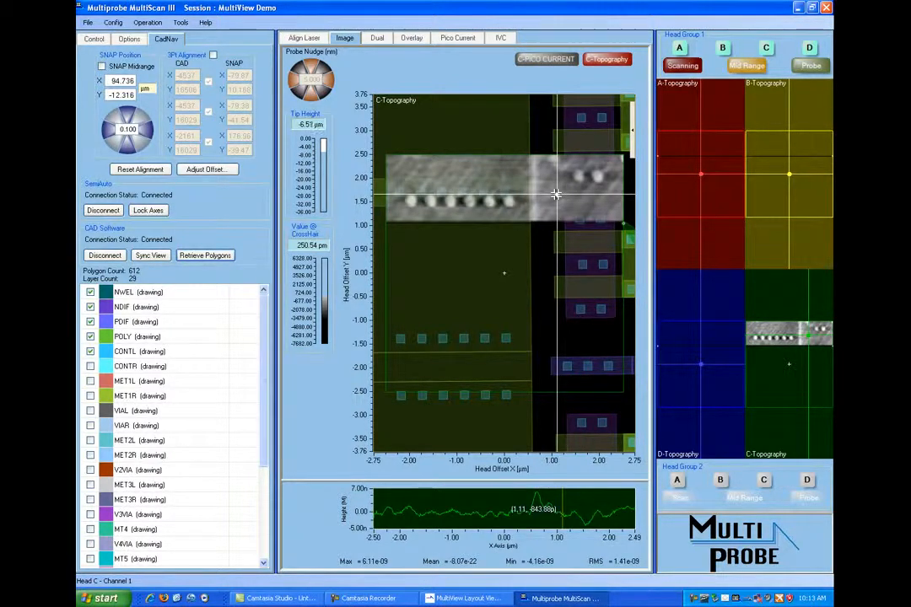
- Move Head C's cursor to about X 0.65, Y 0 µm and set the topography scan's opacity to about 55
drag(556, 195, 533, 271)
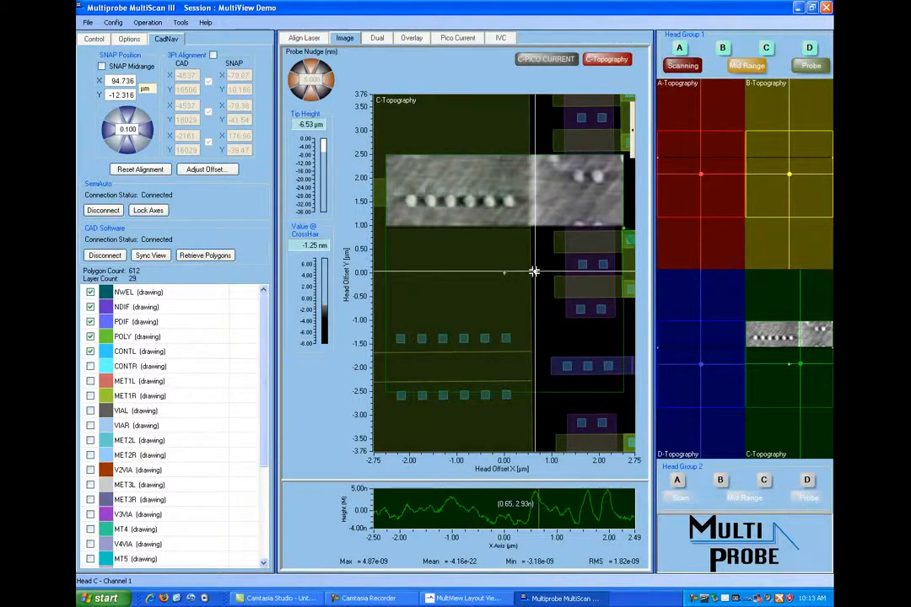
right_click(564, 239)
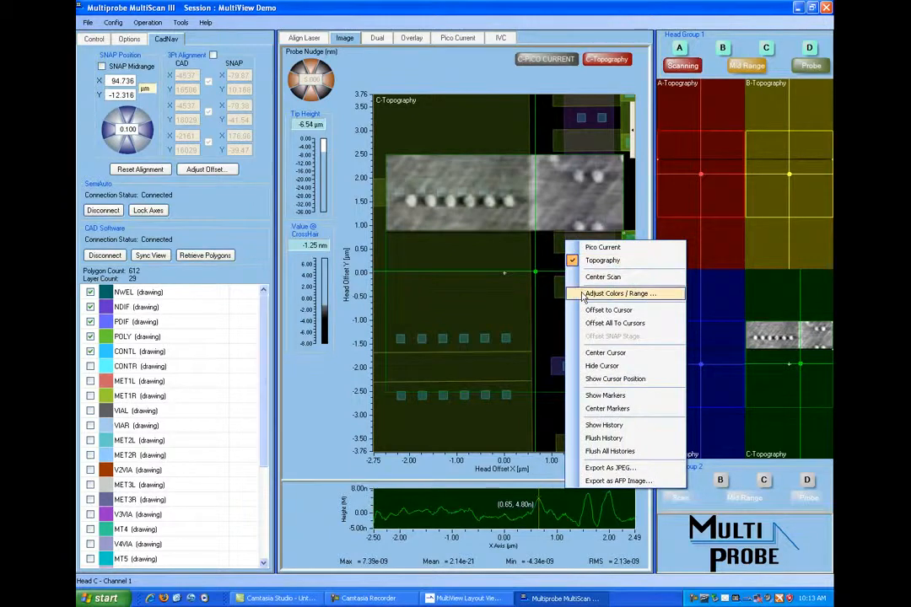
click(595, 292)
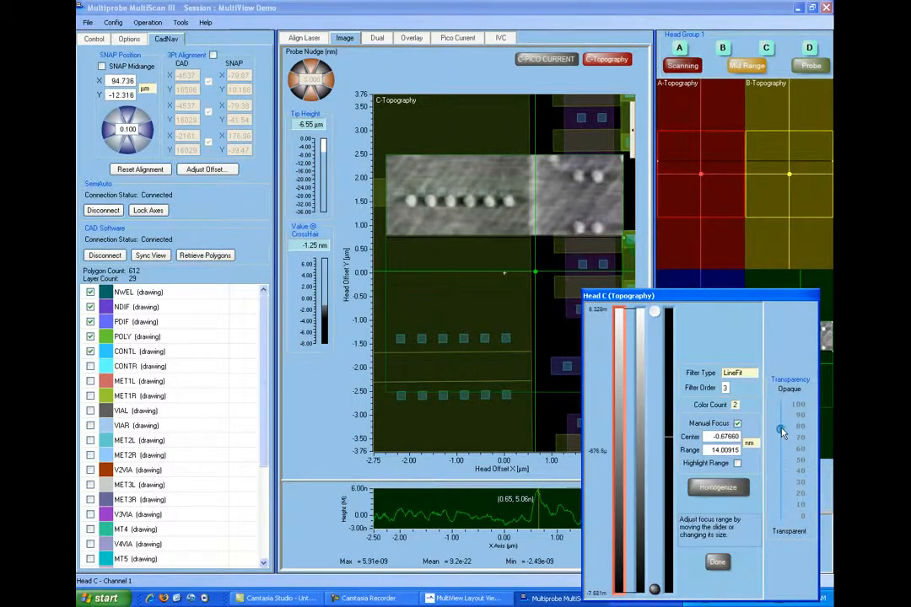
drag(782, 432, 791, 461)
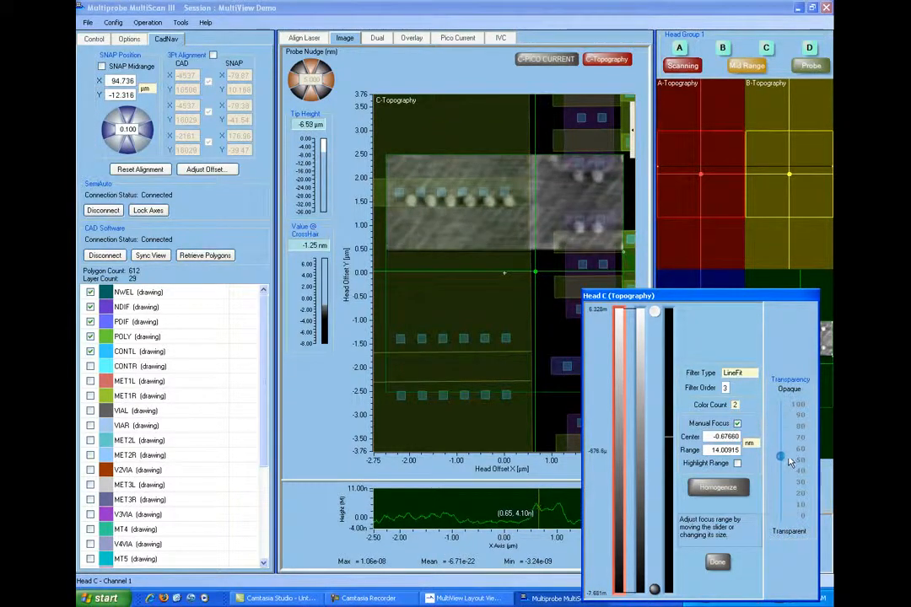
click(717, 563)
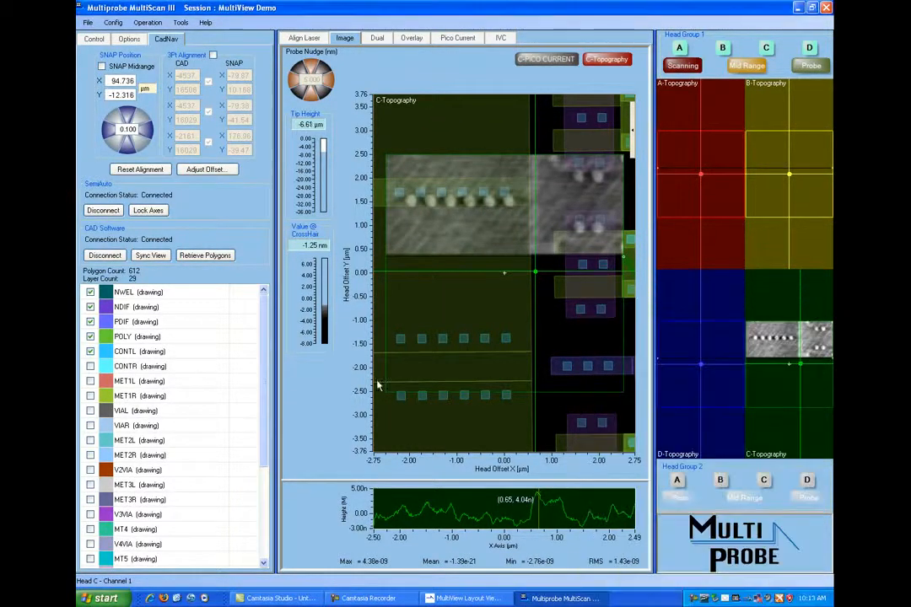
- Start the CadNav offset adjustment and place the AFP marker on the rightmost scanned contact of the six-contact row, with scan opacity at 100
click(211, 171)
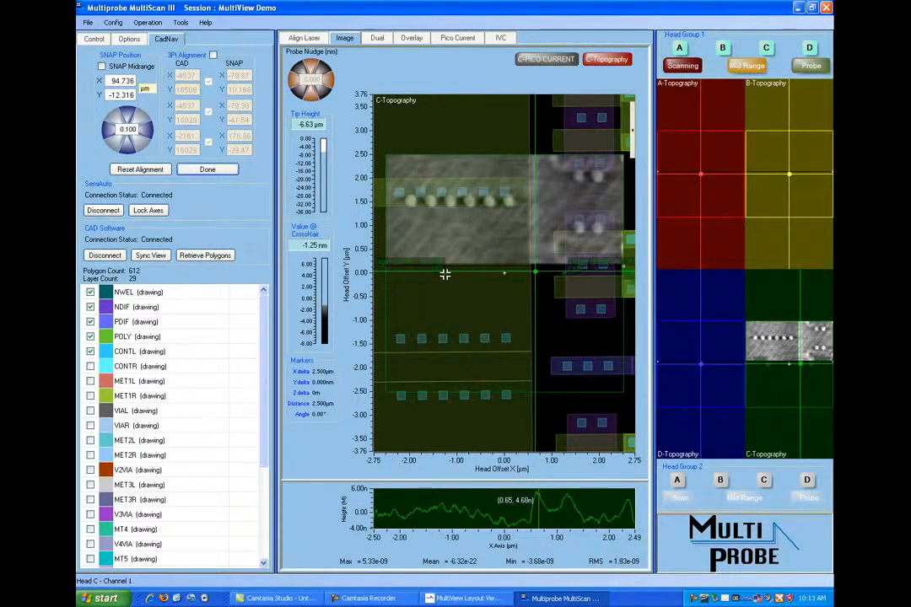
mouse_move(445, 274)
mouse_down()
mouse_move(489, 204)
mouse_move(510, 202)
mouse_up()
right_click(593, 226)
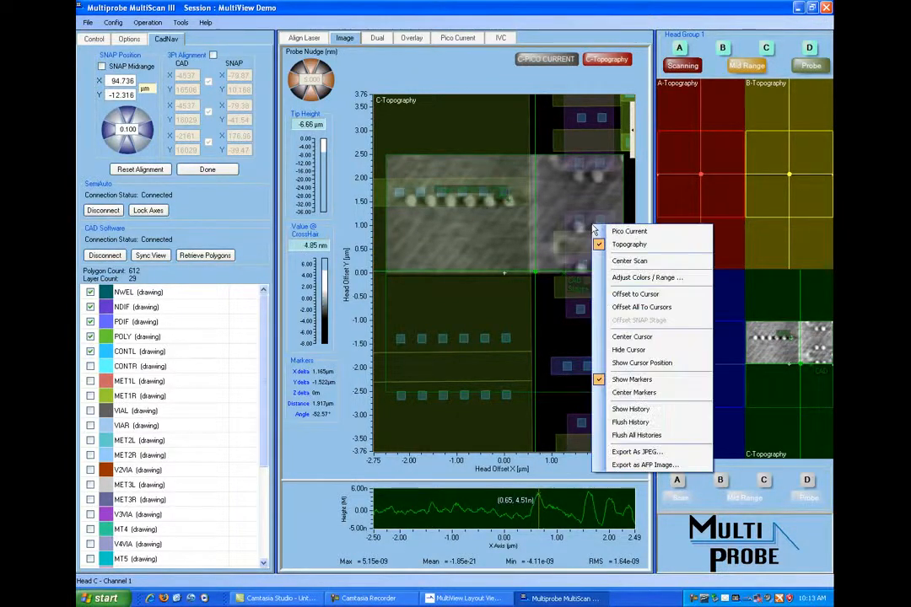
click(634, 277)
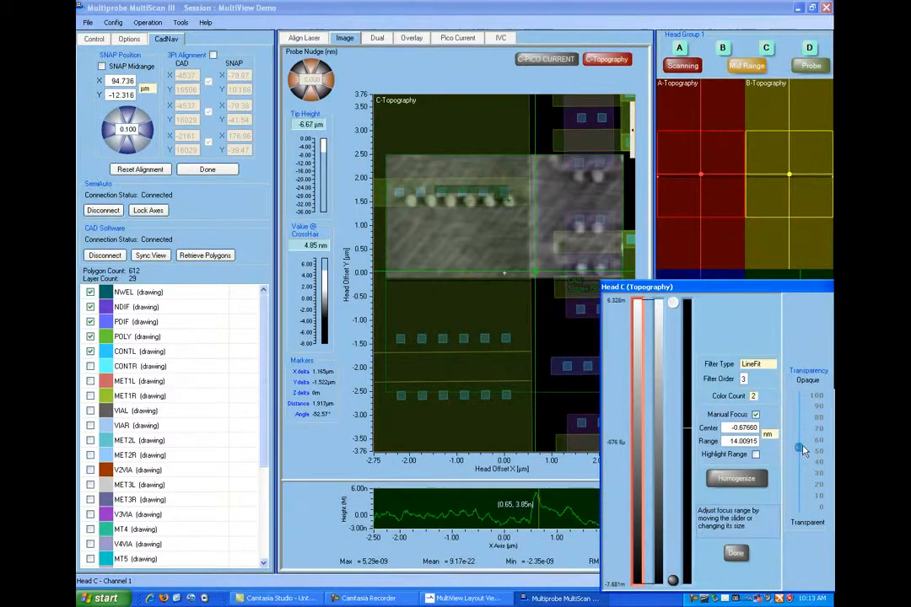
drag(803, 451, 799, 395)
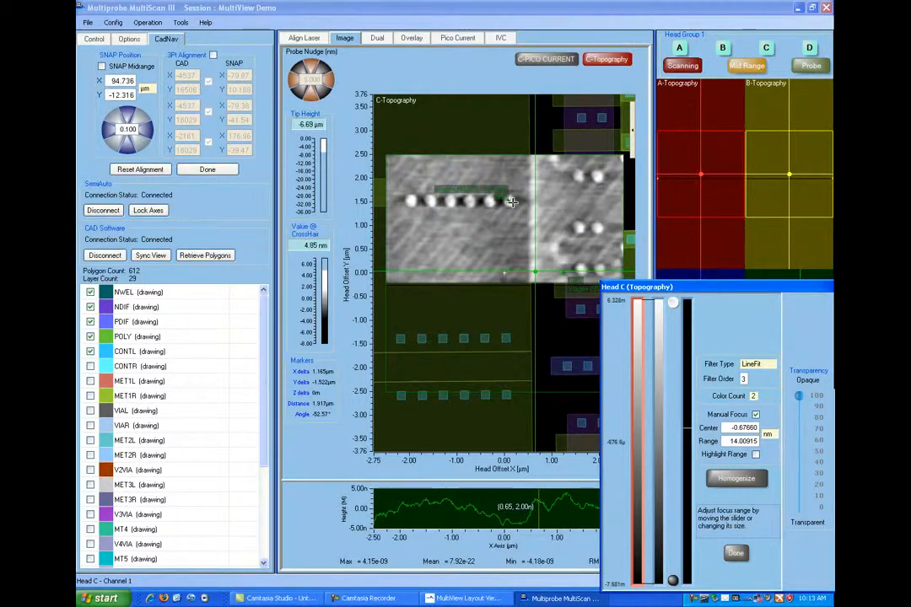
click(510, 202)
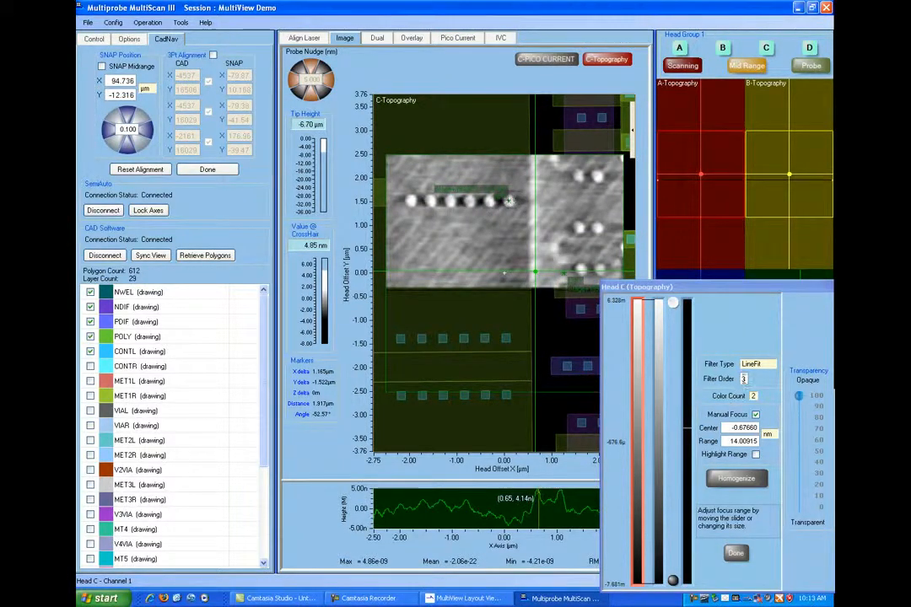
- Set the scan's opacity to 0, place the CAD marker on the matching rightmost layout contact, and apply the offset
click(800, 399)
drag(799, 399, 816, 551)
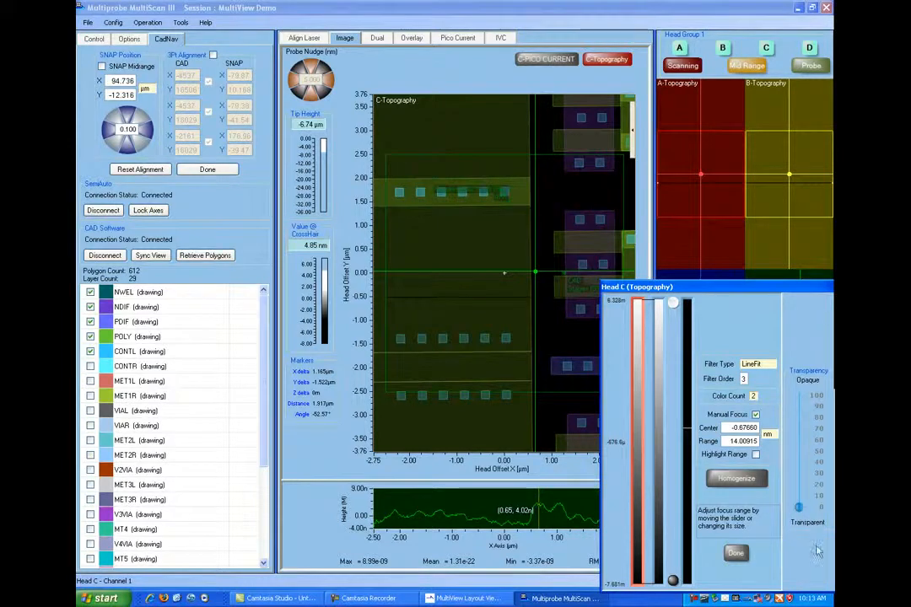
click(563, 272)
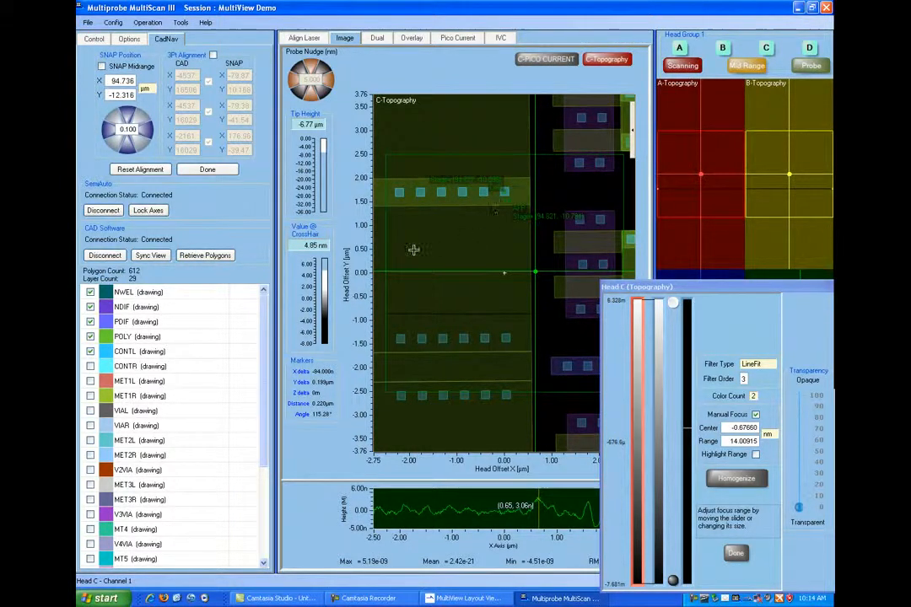
click(225, 170)
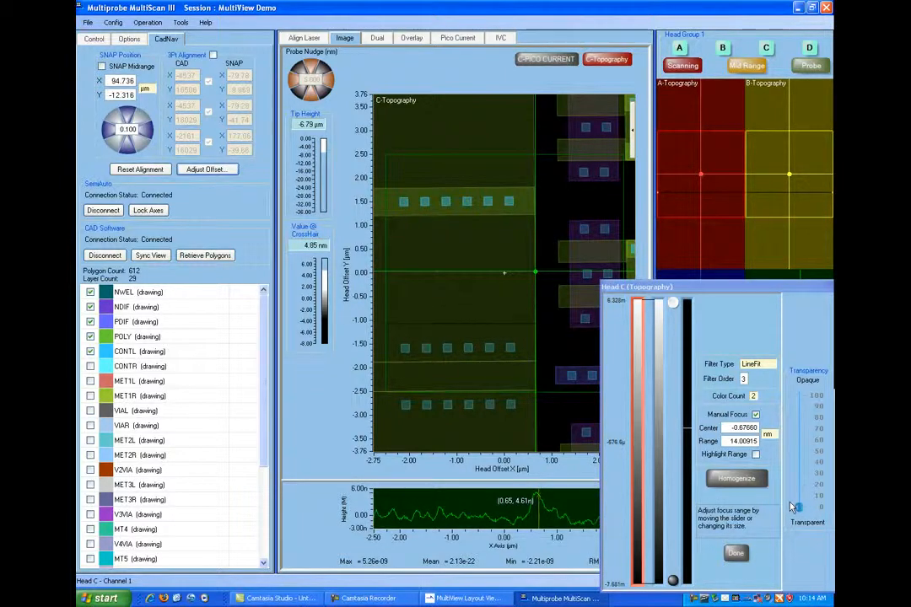
- Restore Head C's topography opacity to 100 and finish the color and range adjustment
drag(794, 507, 799, 396)
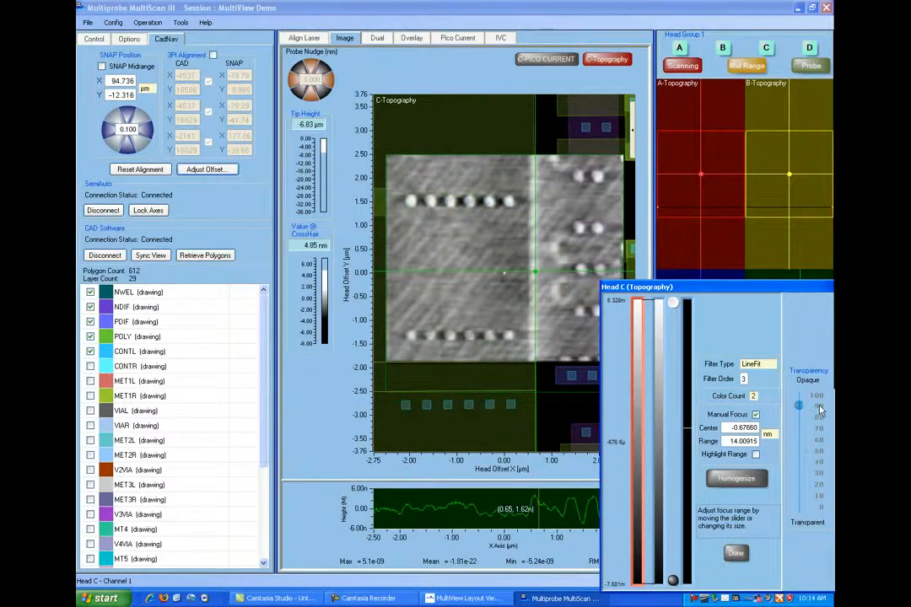
click(736, 552)
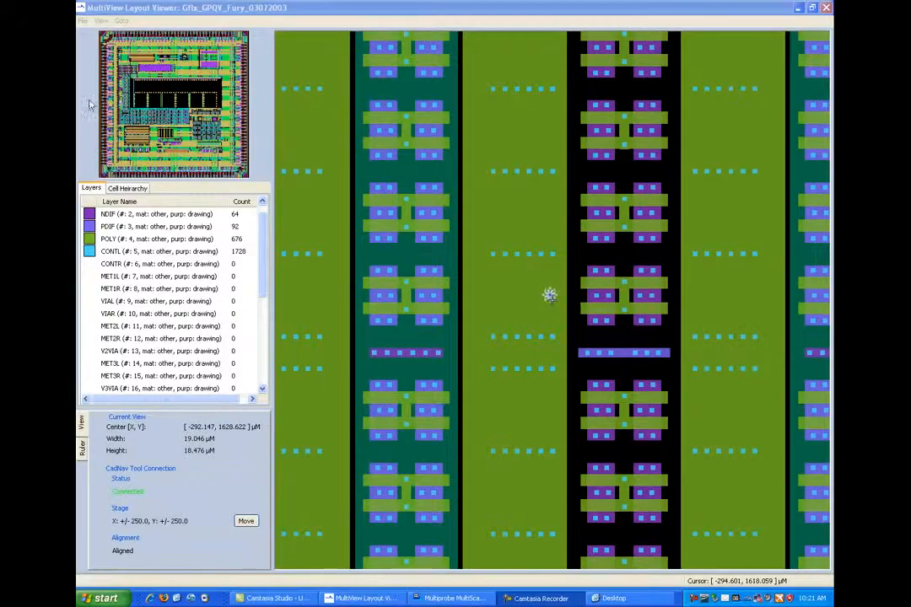
- Save the layout view to the Desktop as the BMP file MVDemo2, and open the saved image from the Desktop folder
click(82, 20)
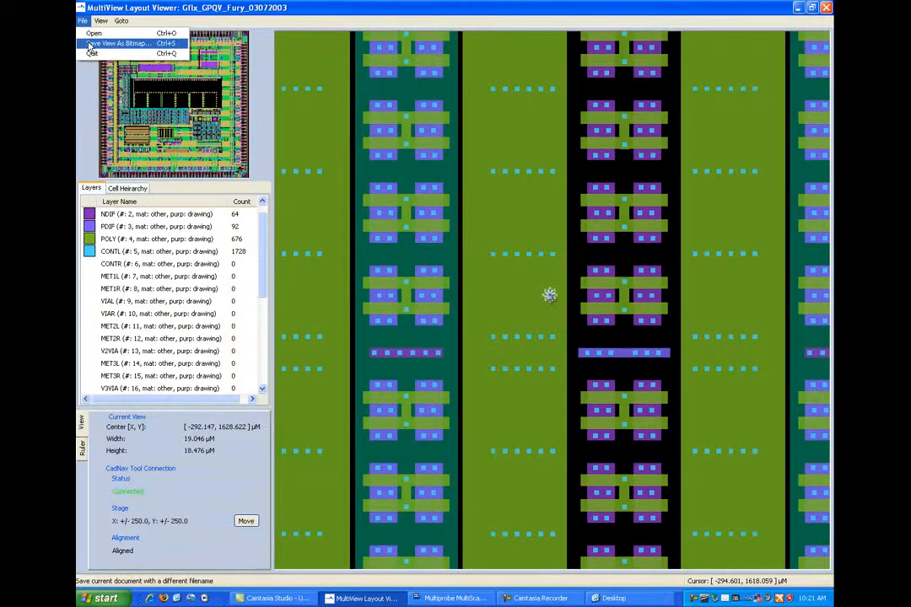
click(91, 44)
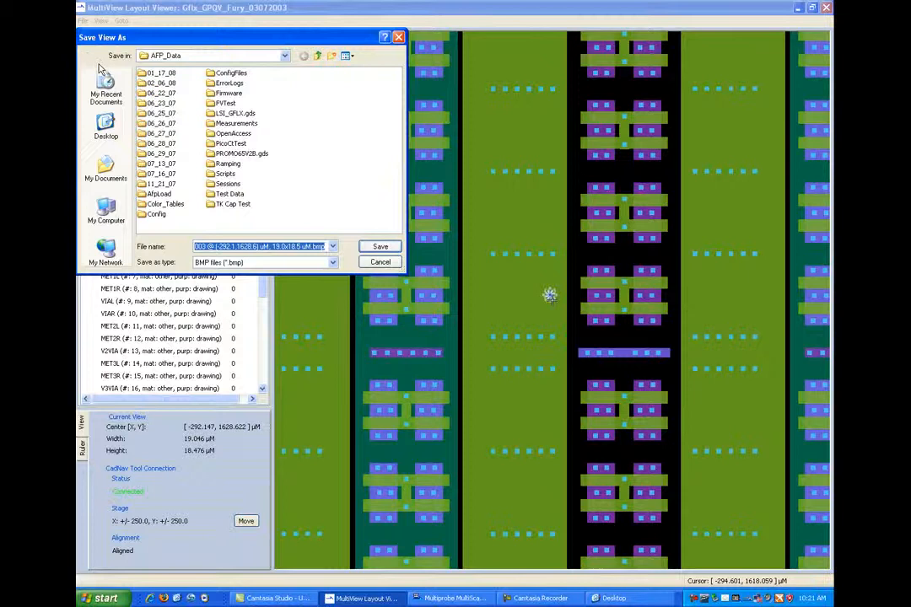
click(105, 126)
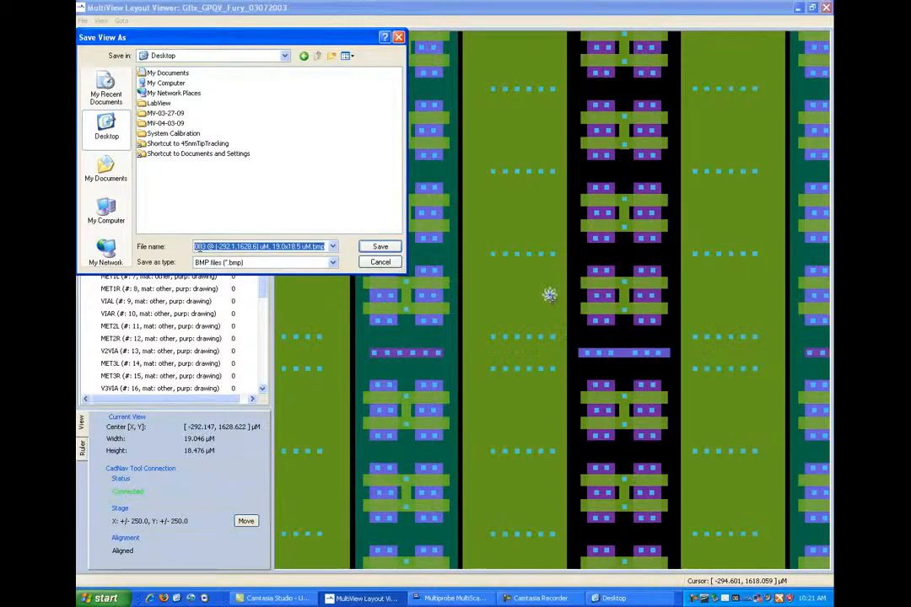
text(MV)
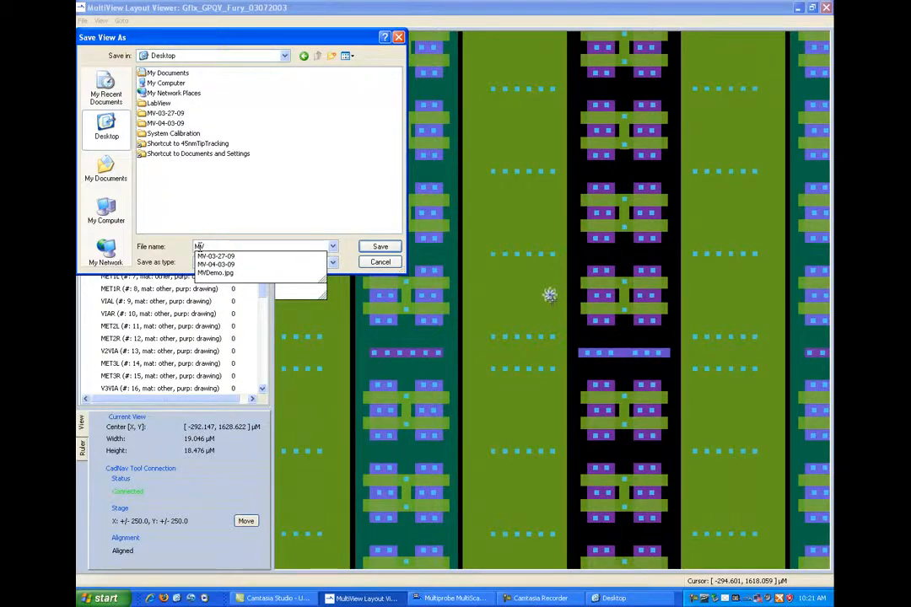
text(Demo2)
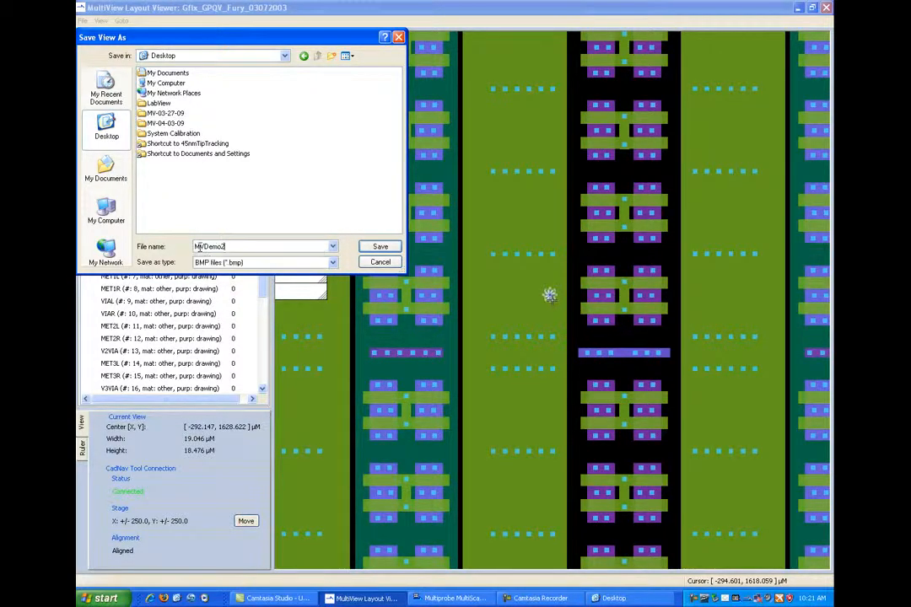
click(379, 246)
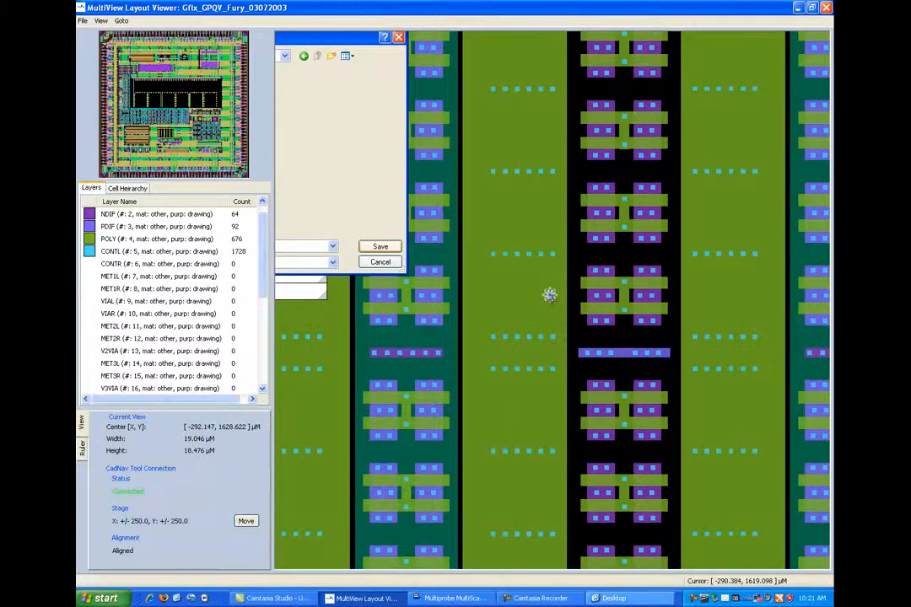
click(633, 598)
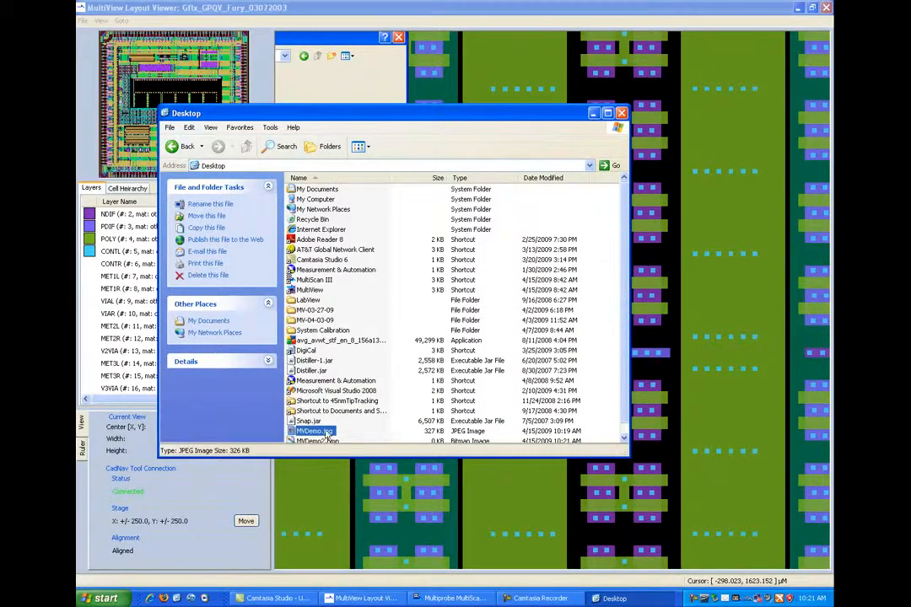
double_click(324, 442)
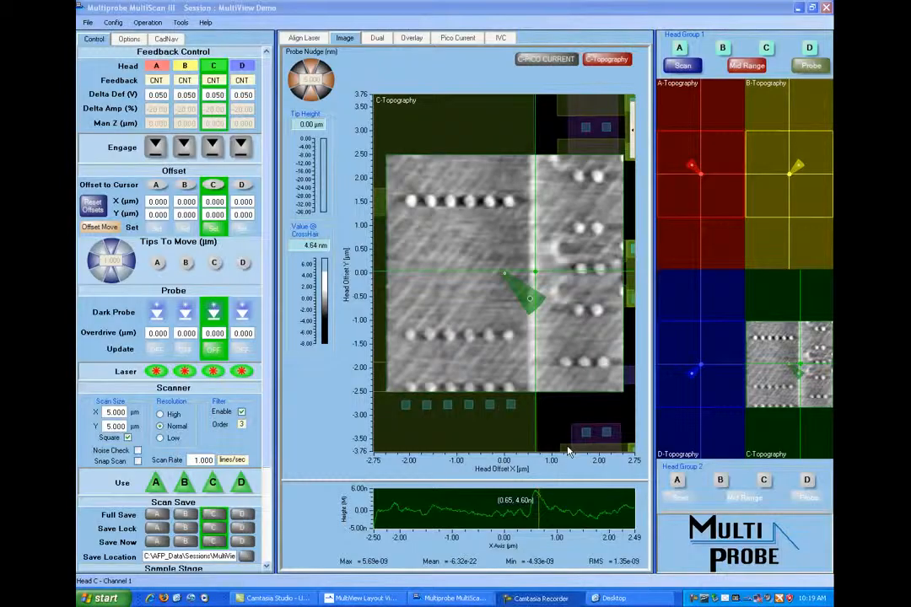
- In MultiScan III, export Head C's topography image to the Desktop as the JPEG MVDemo, and open the exported file
right_click(573, 371)
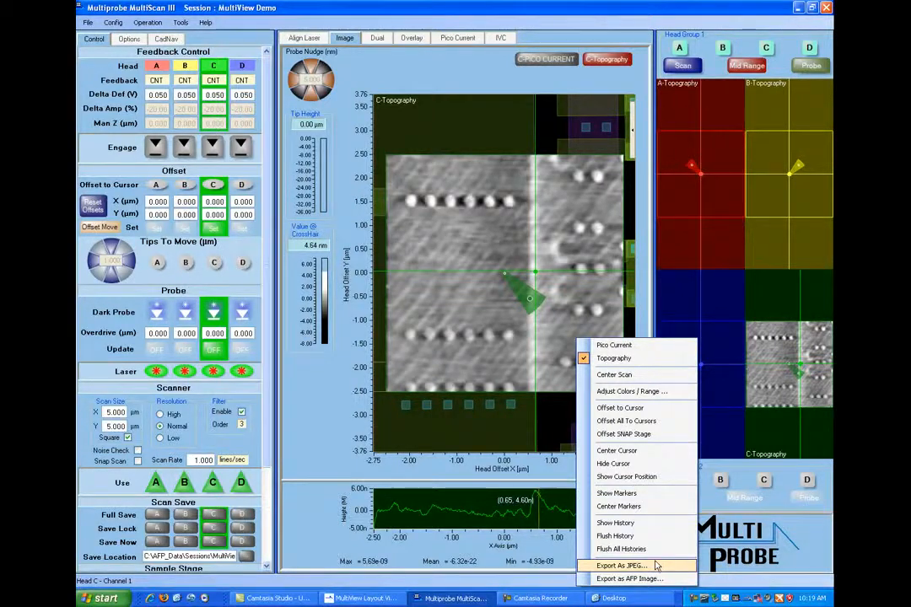
click(622, 565)
click(320, 211)
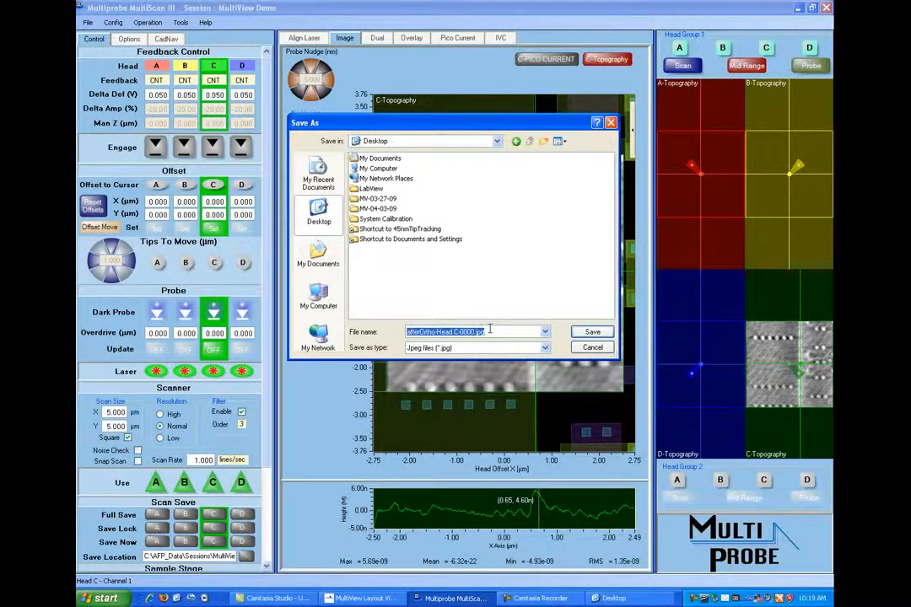
text(MV)
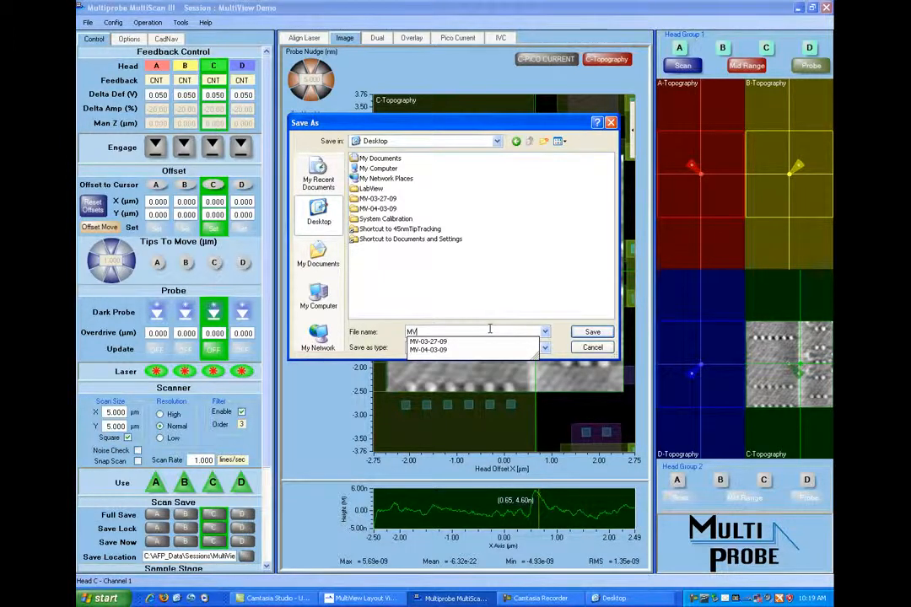
text(Demo)
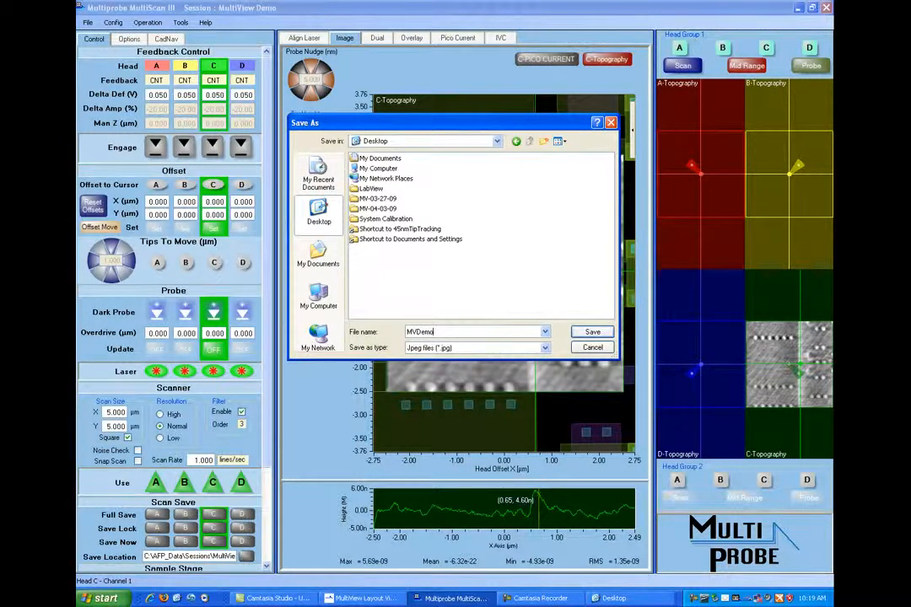
click(594, 332)
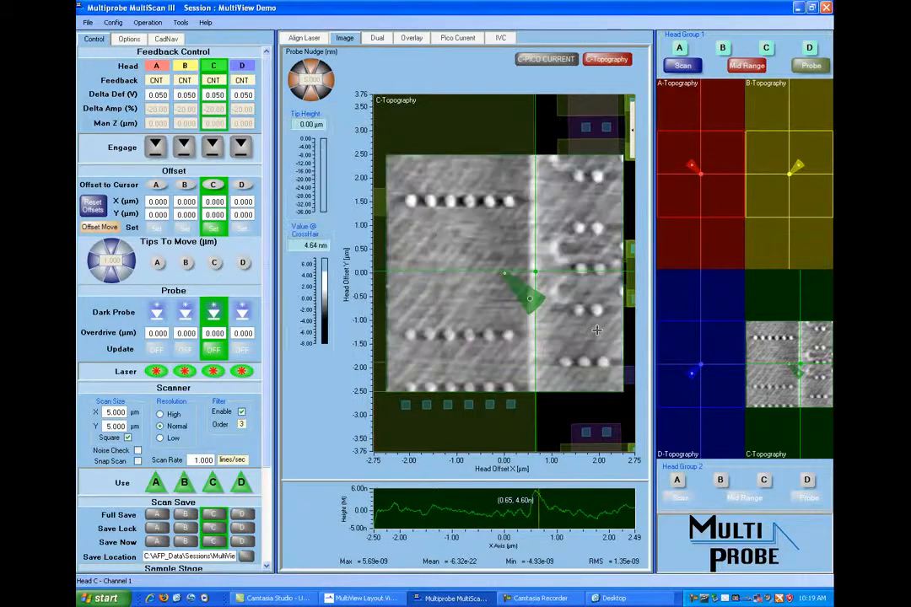
click(609, 597)
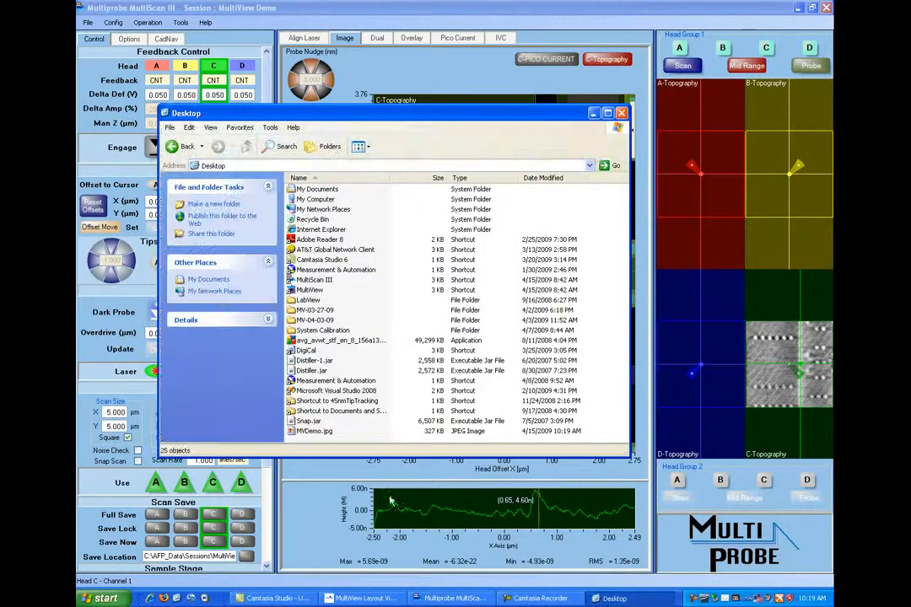
double_click(309, 432)
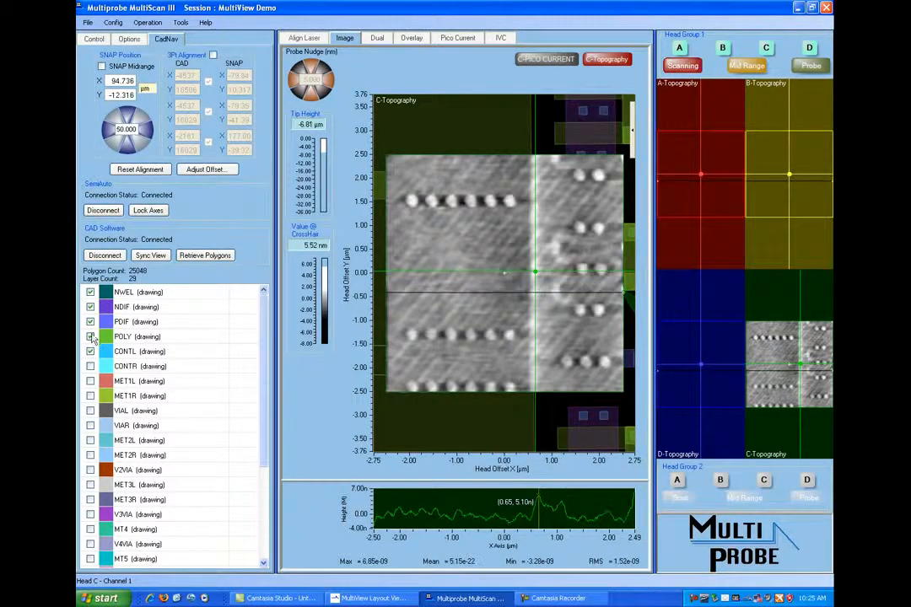
- Show the MET1L and MET2L layout layers around Head C's topography scan
click(91, 381)
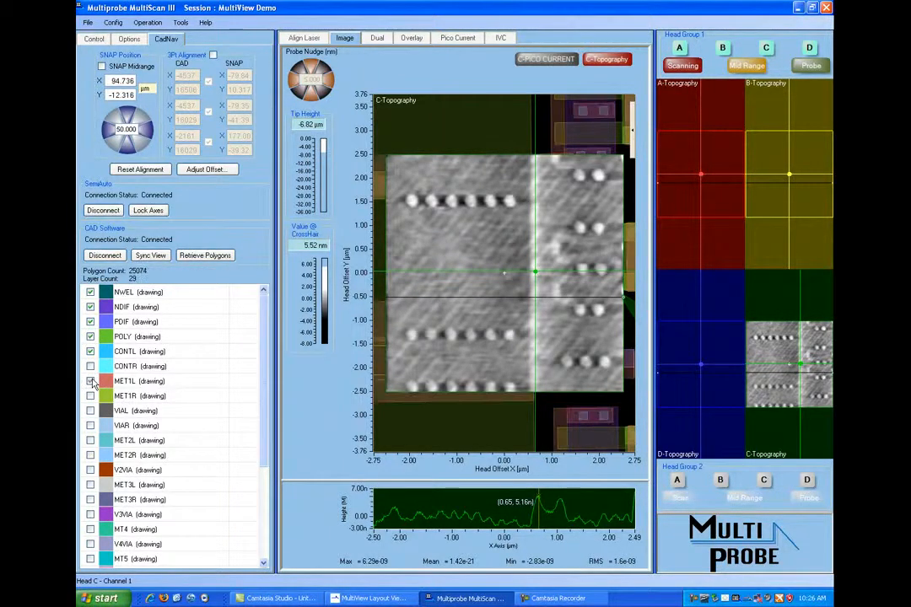
click(90, 440)
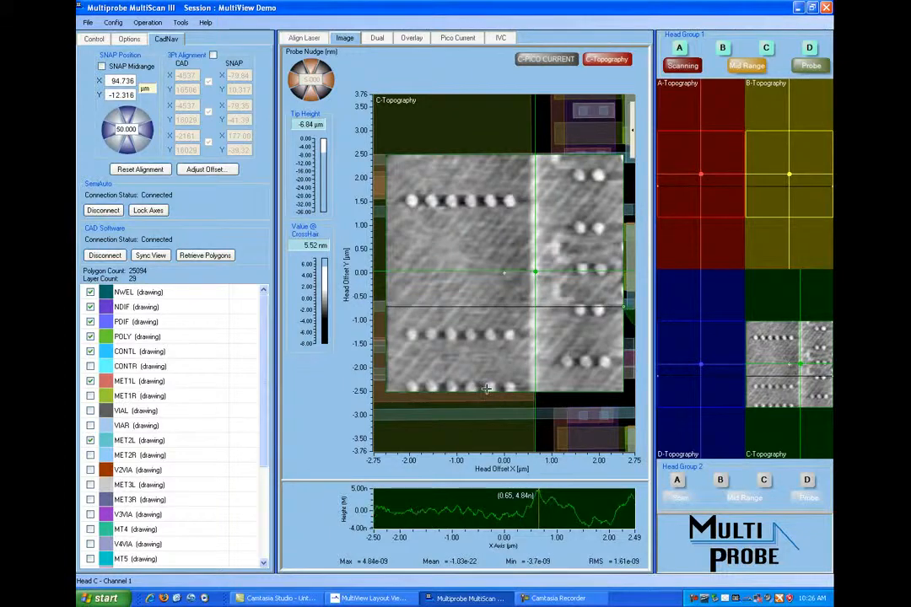
scroll(487, 390, down, 4)
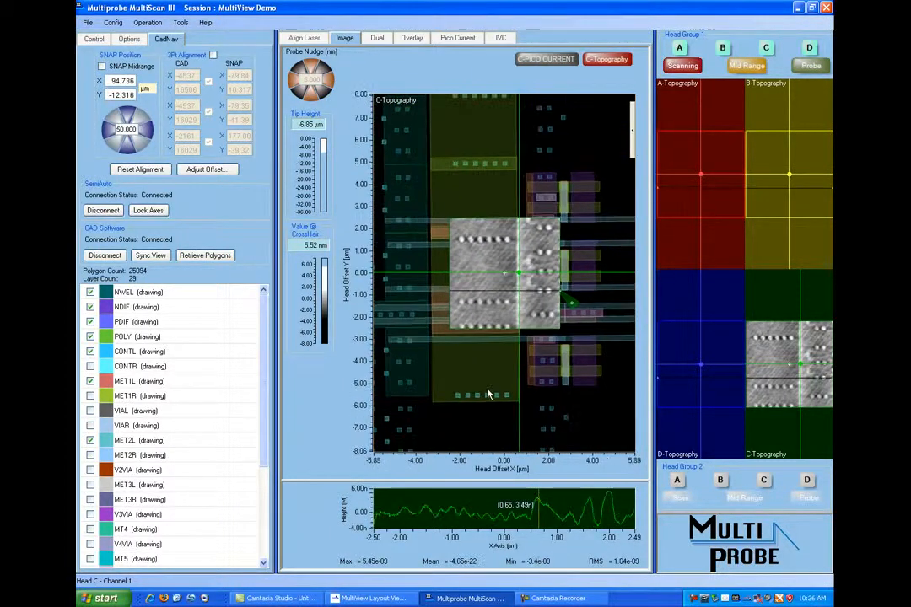
scroll(486, 394, down, 1)
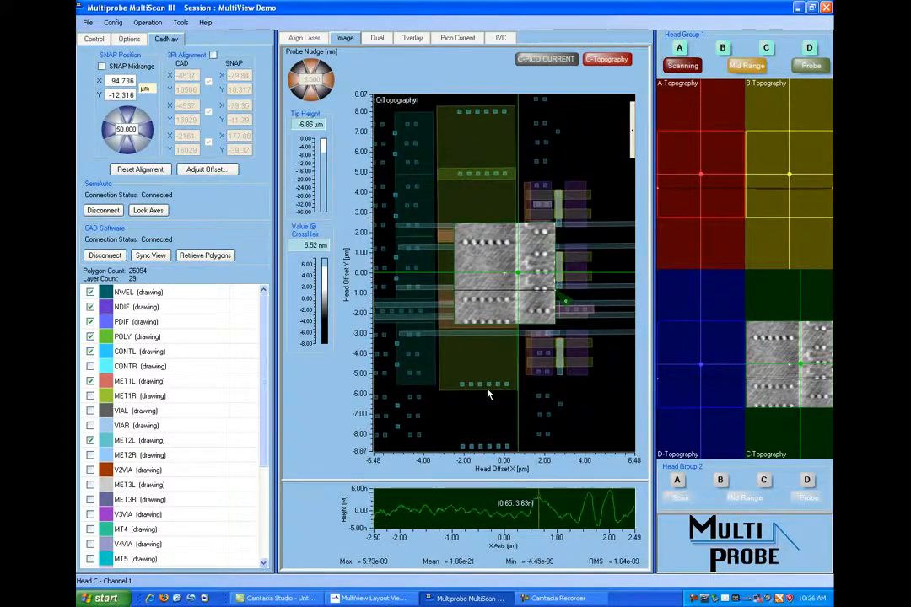
- Hide the MET1L, MET2L, NWEL, NDIF, PDIF and POLY layers, leaving only CONTL shown around the scan
click(90, 381)
click(90, 381)
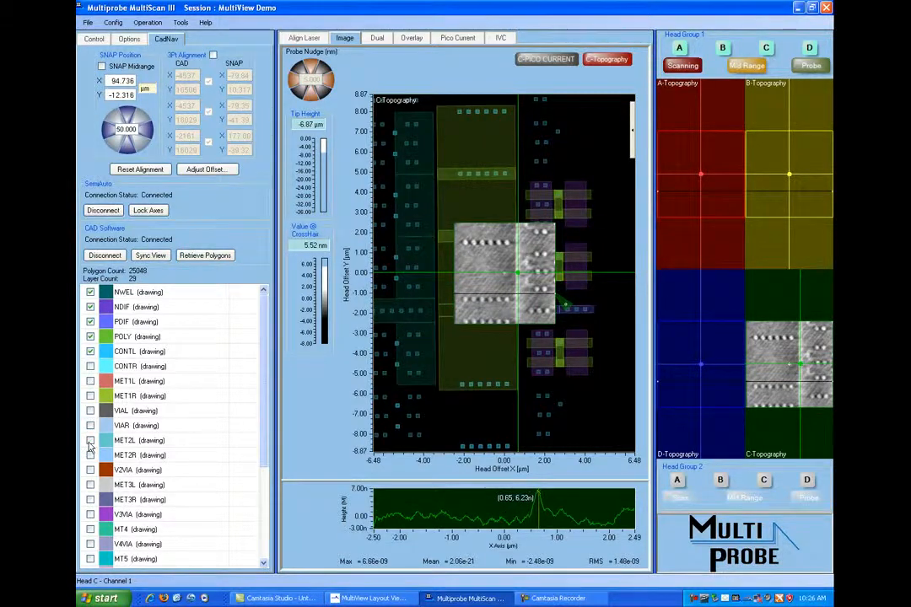
click(90, 293)
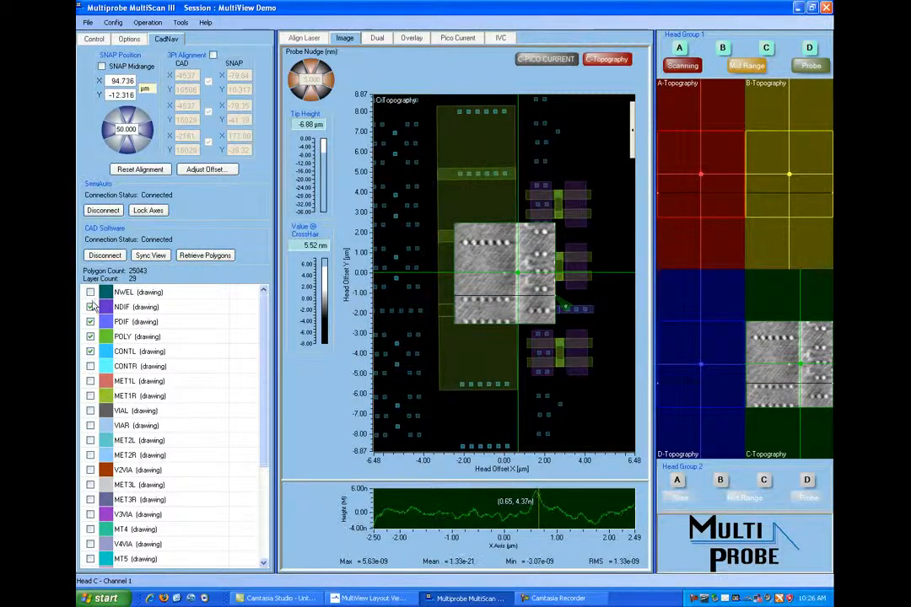
click(90, 307)
click(90, 321)
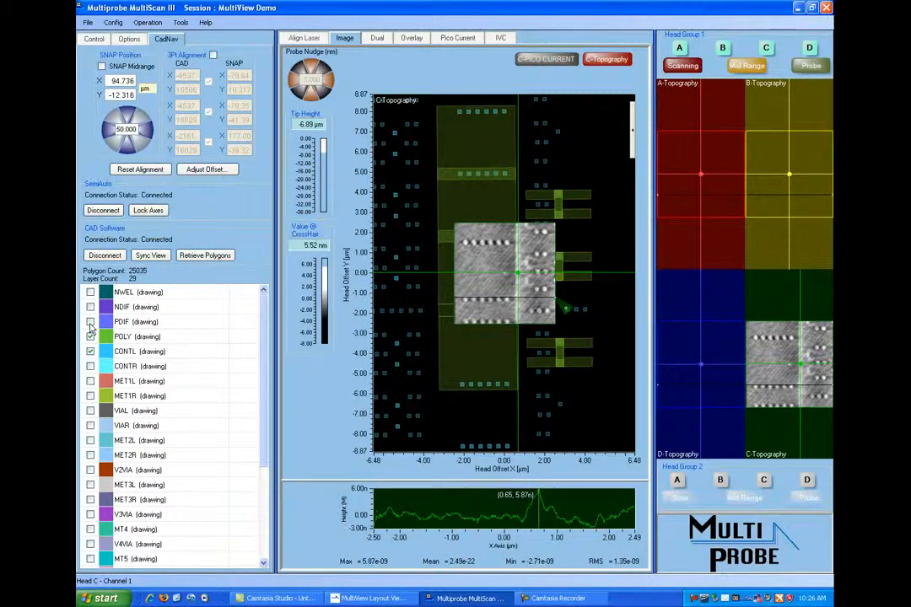
click(90, 337)
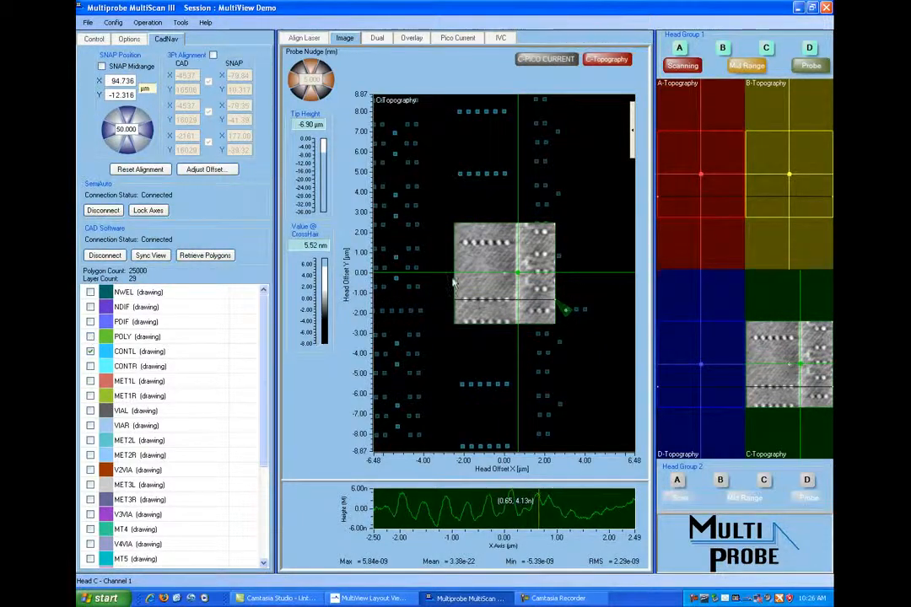
scroll(476, 297, down, 4)
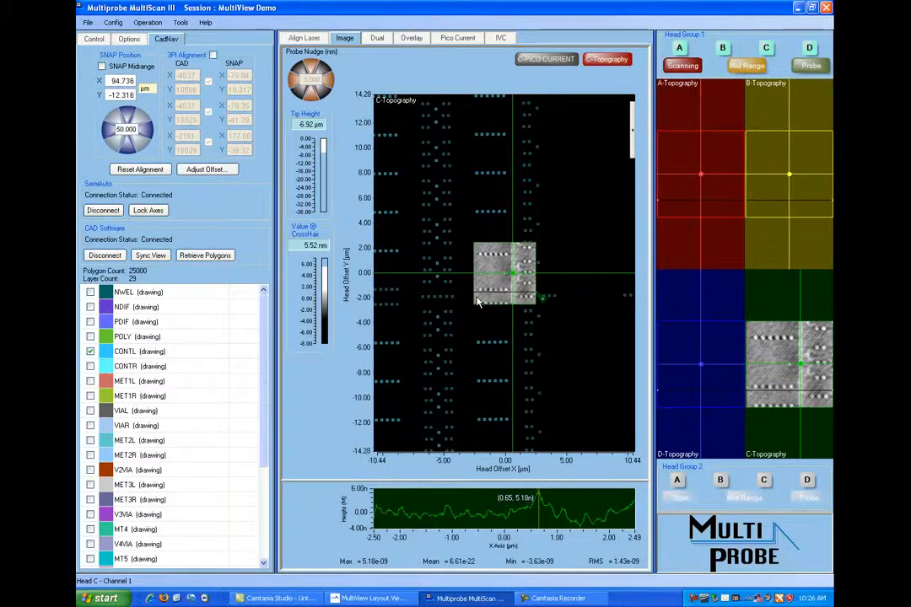
scroll(477, 299, up, 5)
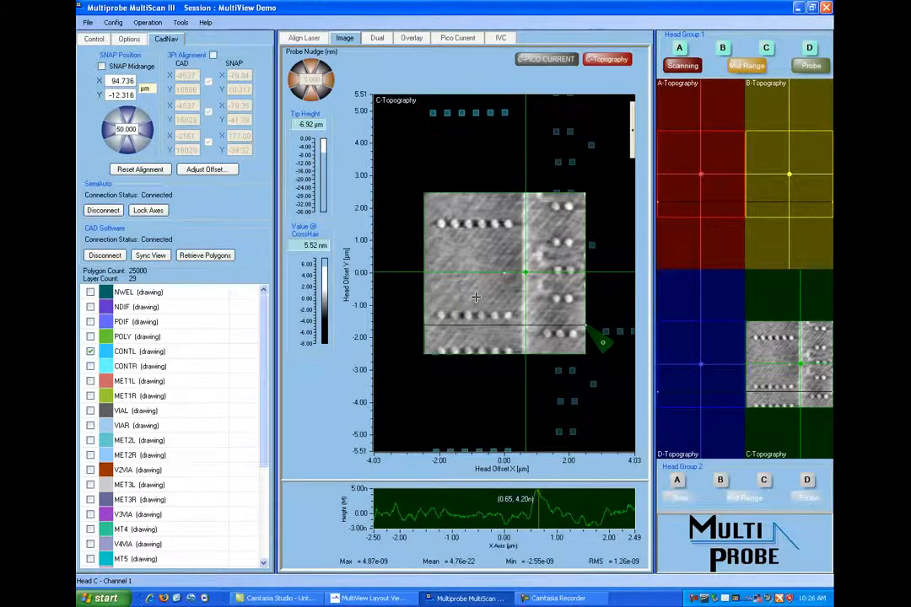
scroll(476, 297, up, 1)
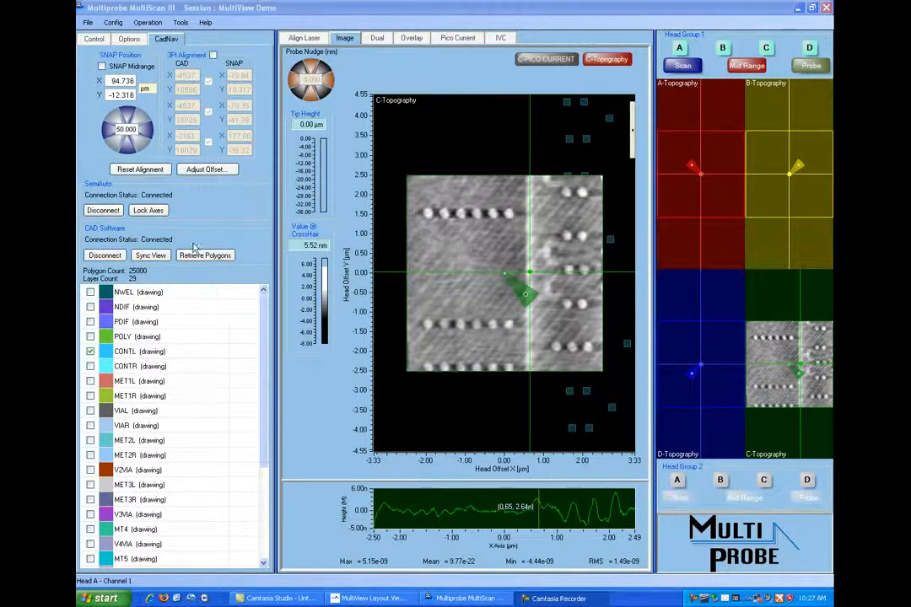
- Reset the SNAP 3-point alignment and check the alignment status in MultiView Layout Viewer
click(140, 171)
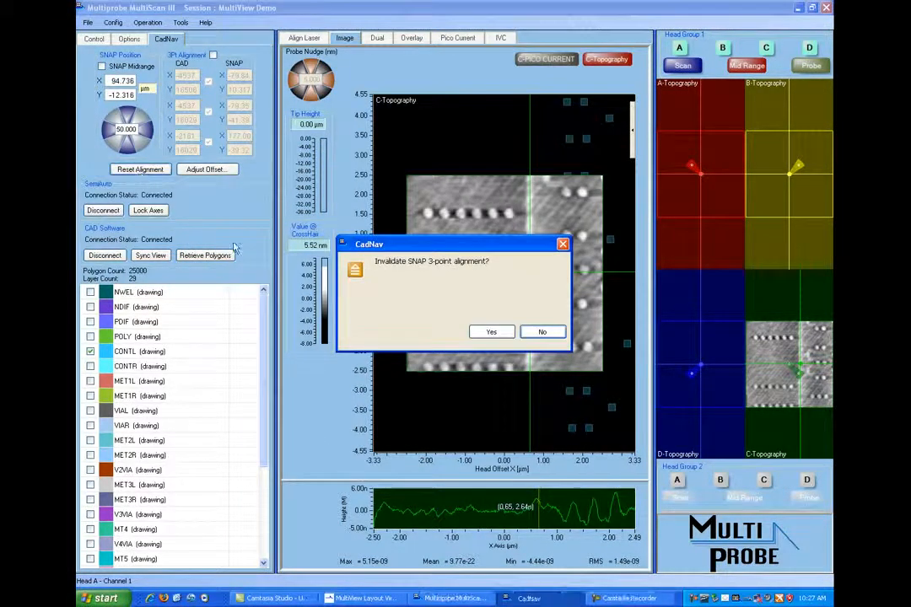
click(494, 333)
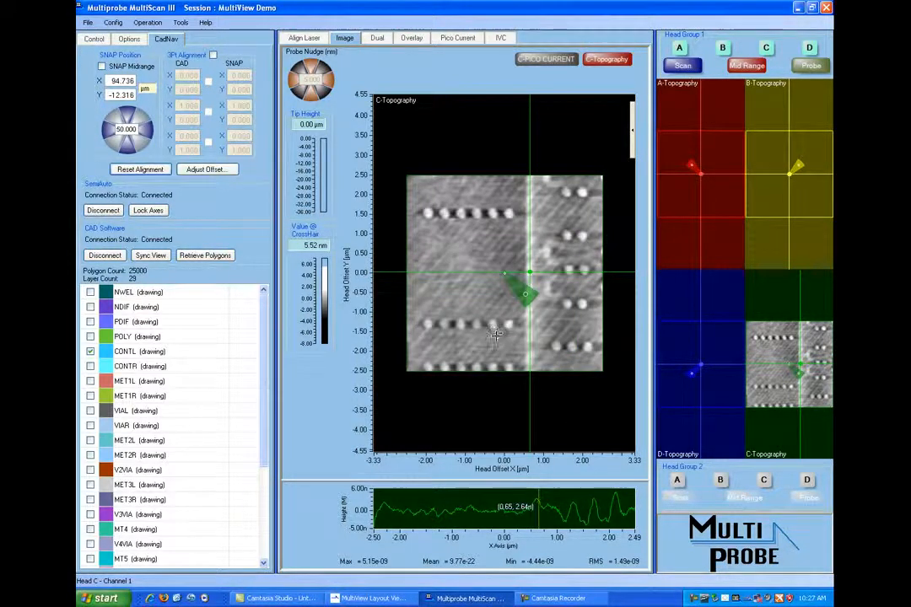
click(371, 598)
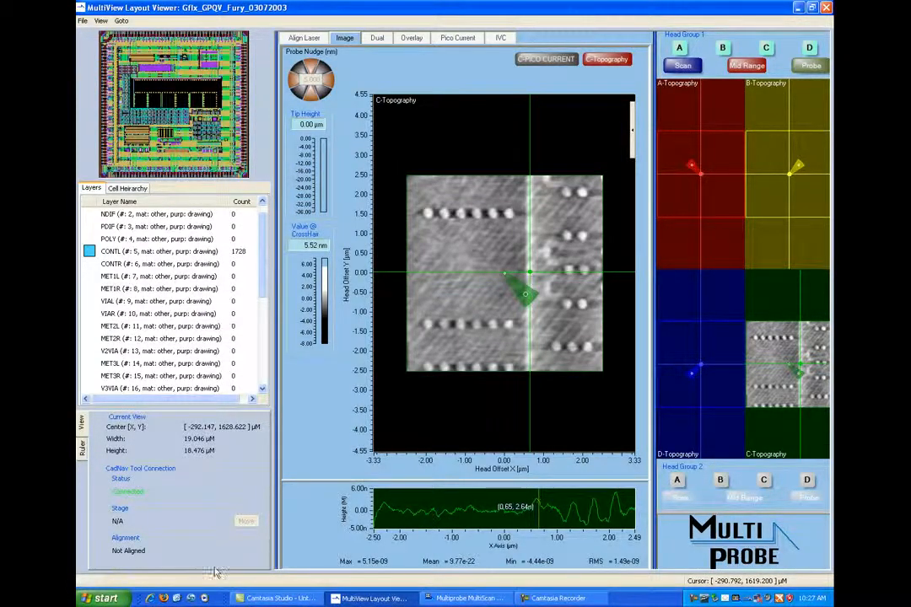
- Return to MultiScan III and disconnect the CAD software from the CadNav server
click(463, 599)
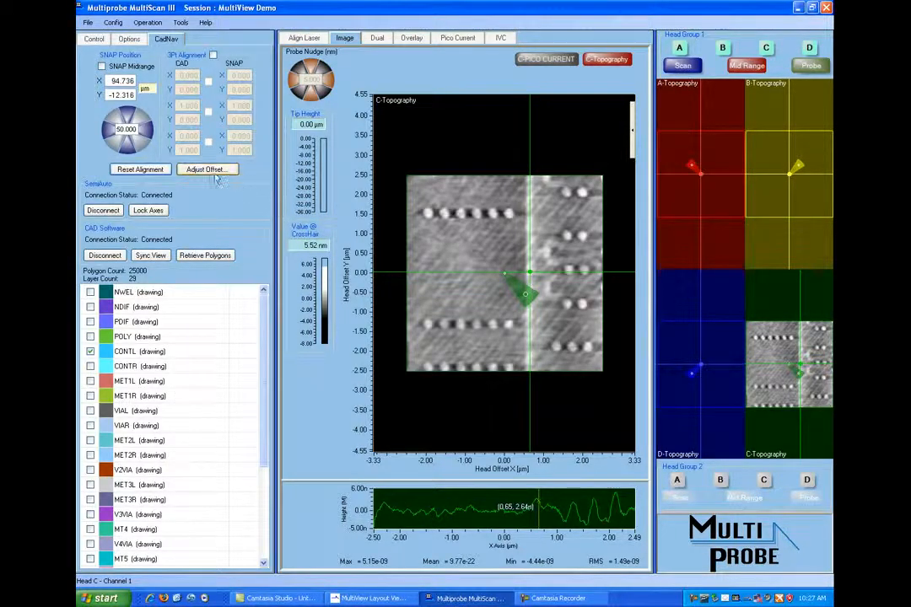
click(105, 256)
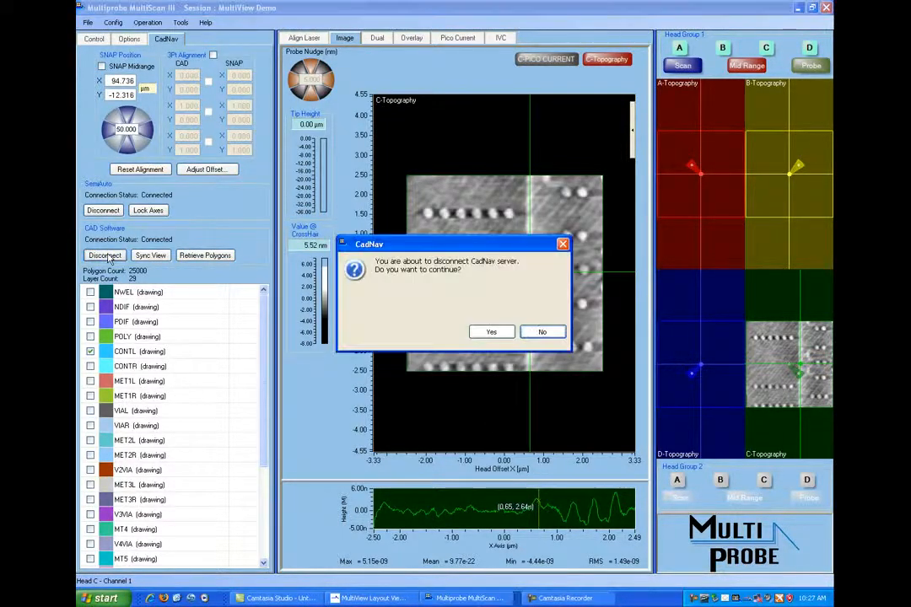
click(491, 332)
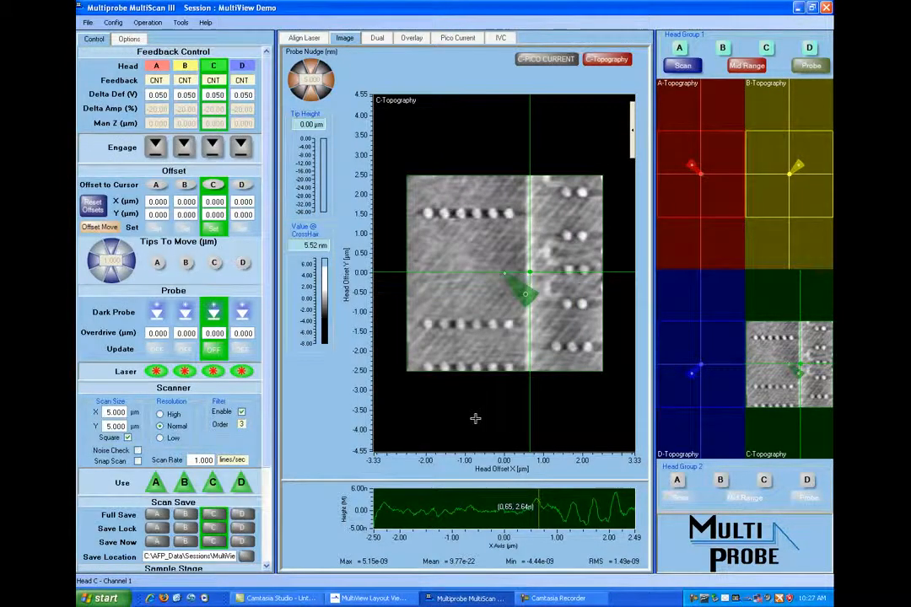